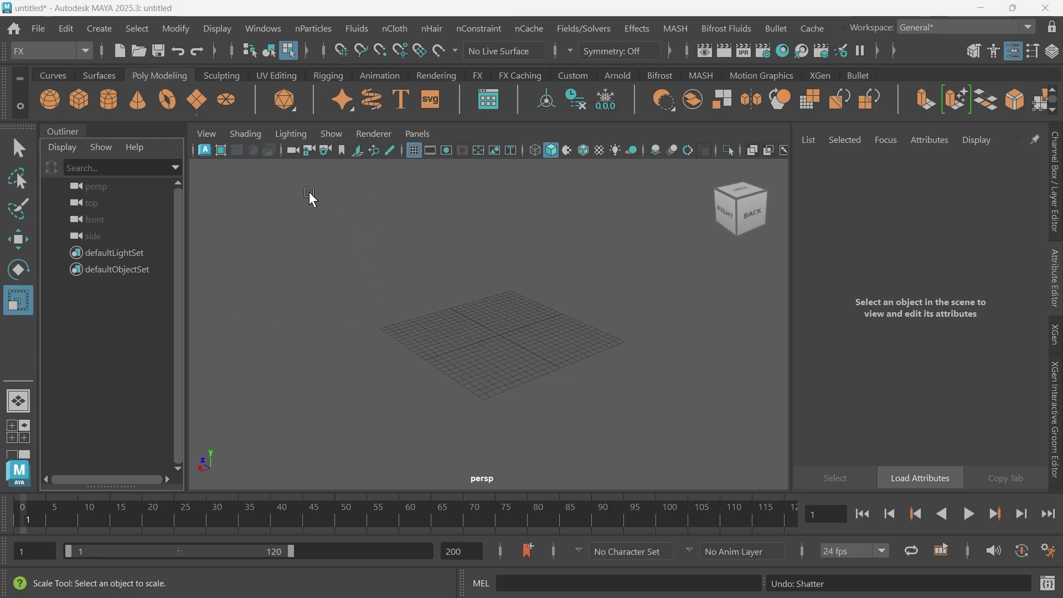
Scale a polygon plane into a broad ground and raise a 10.211 × 10.211 × 0.538 cube slab onto it.
click(203, 101)
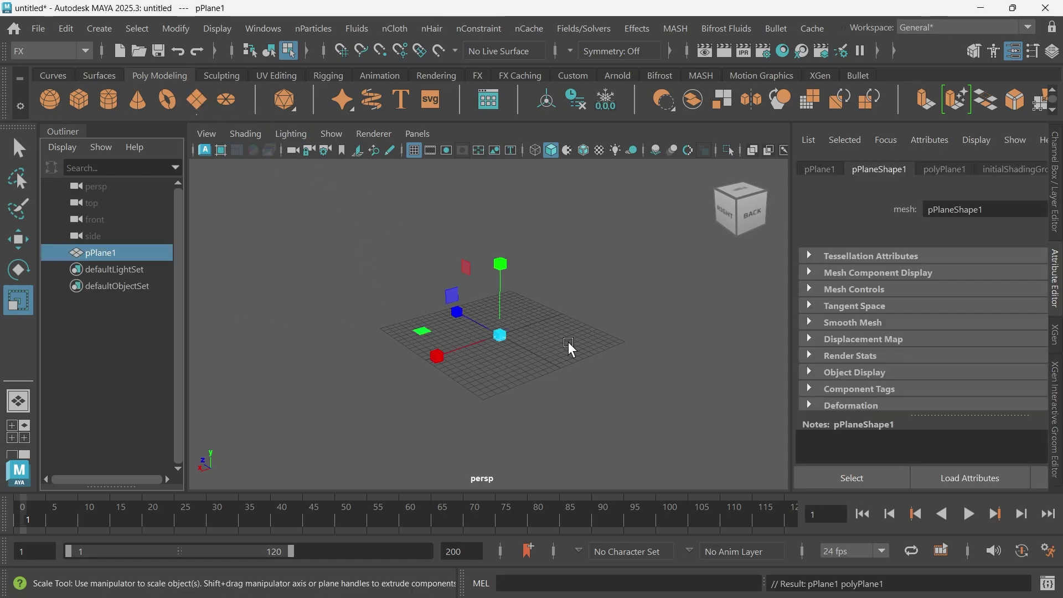
drag(500, 335, 495, 246)
click(85, 98)
key(w)
key(r)
key(w)
scroll(473, 381, up, 5)
alt+drag(477, 387, 541, 321)
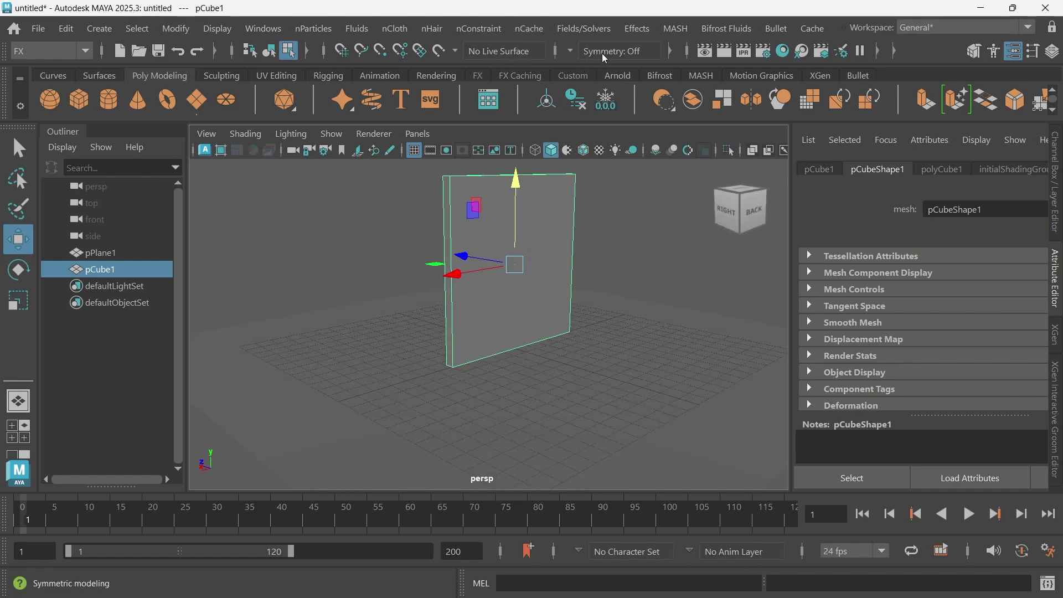
click(638, 29)
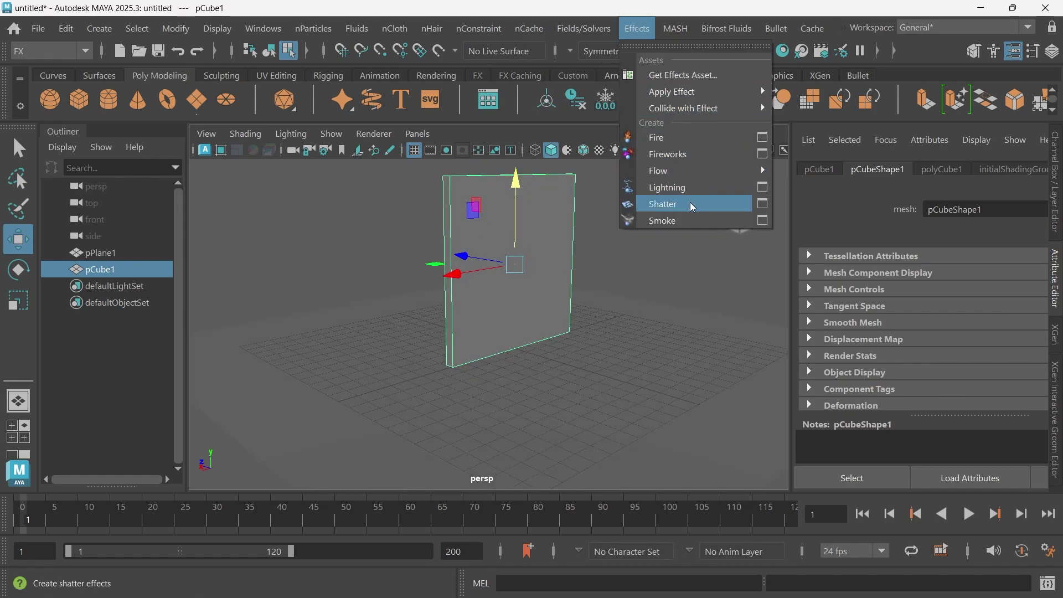
Open the Shatter options and reset them to their default settings.
click(762, 208)
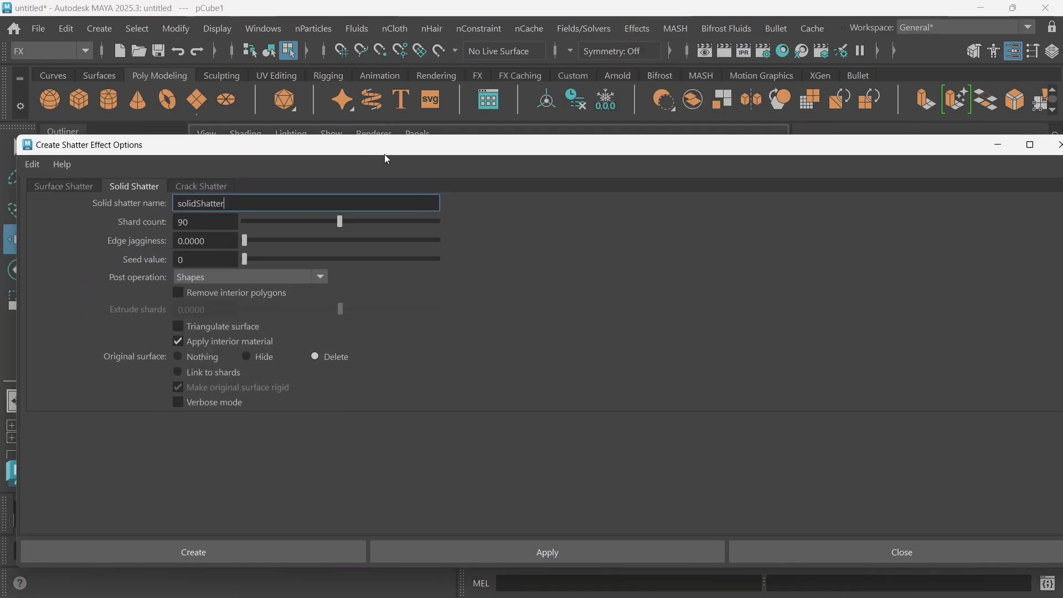
click(34, 164)
click(66, 197)
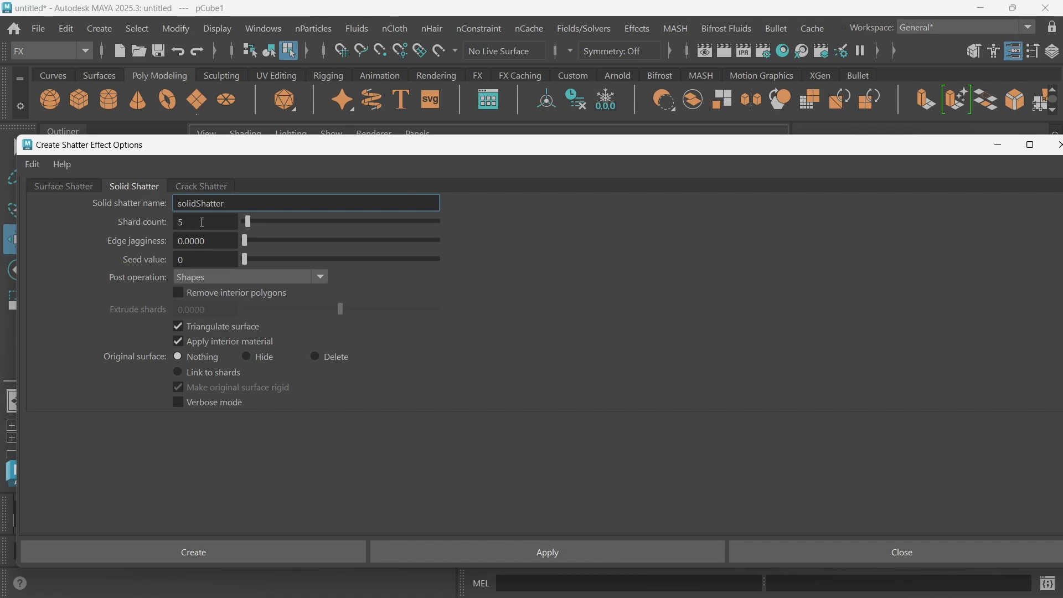
drag(280, 148, 263, 351)
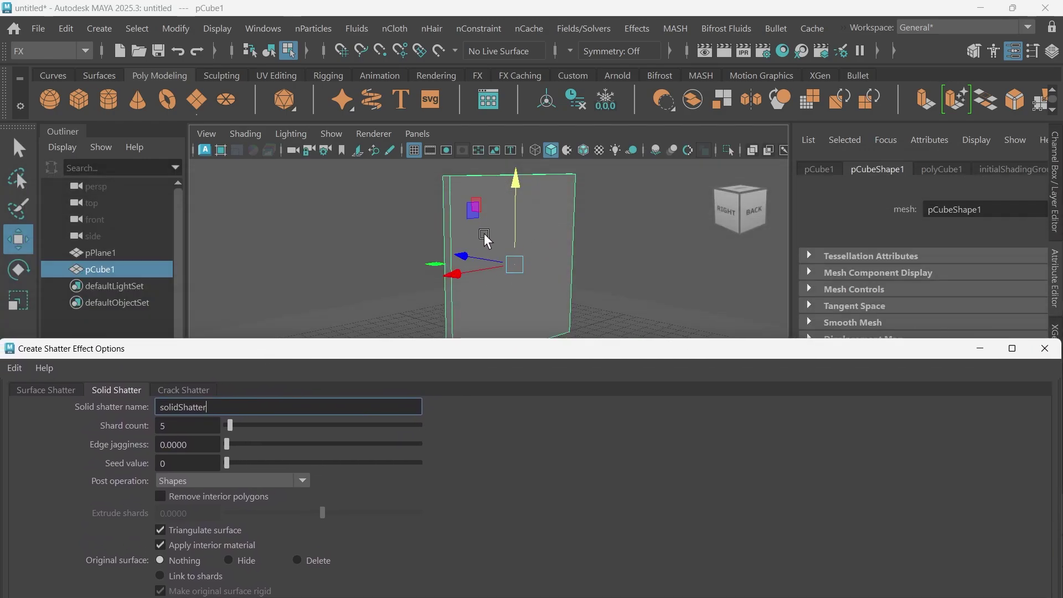
drag(541, 349, 555, 172)
Set 90 shards, turn off Triangulate surface, choose Delete original surface, and apply the shatter.
click(185, 252)
text(90)
key(Return)
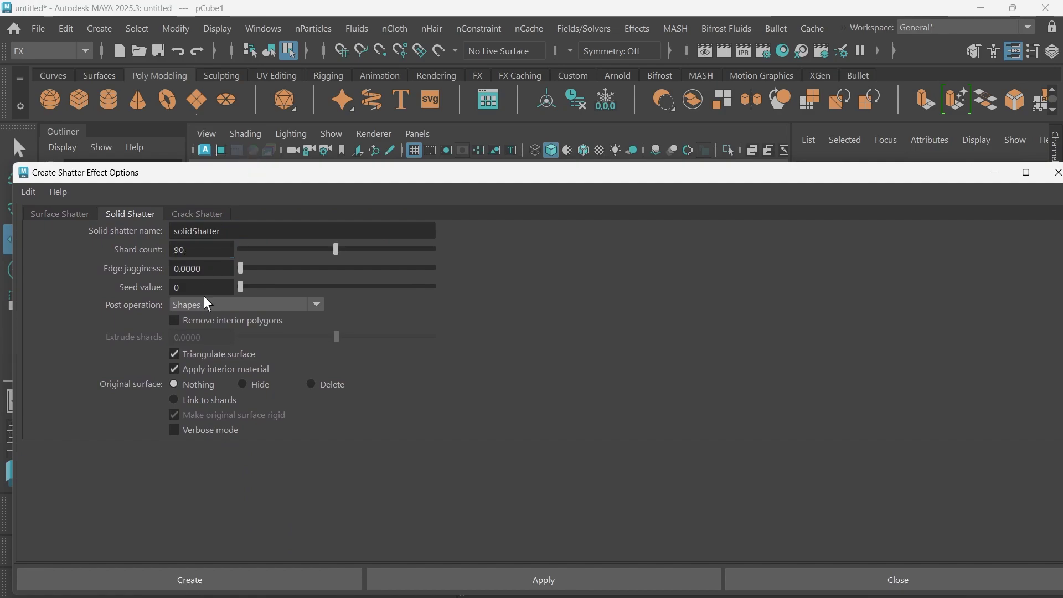
click(175, 353)
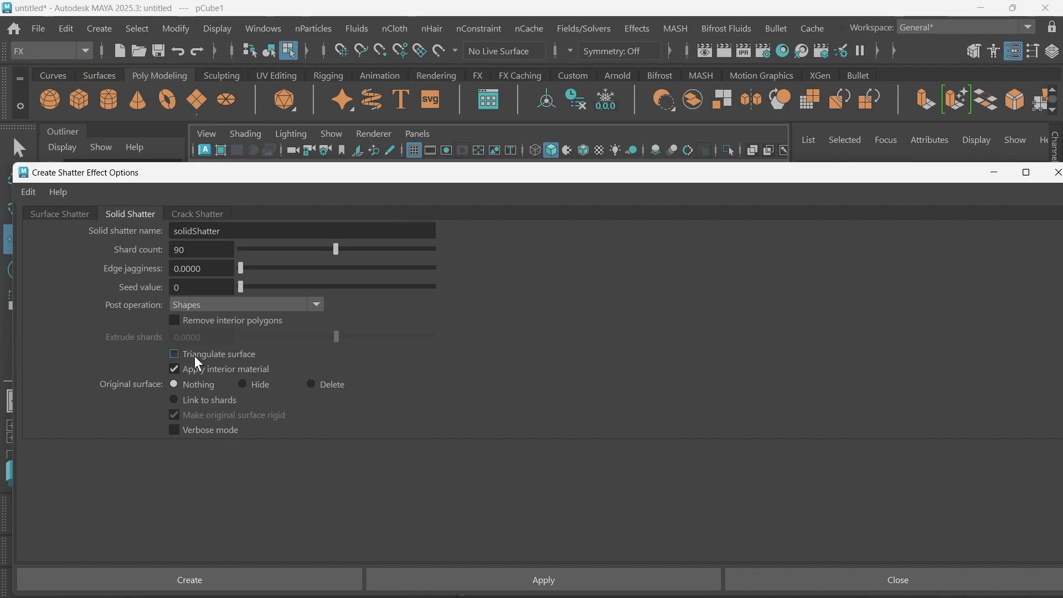
click(314, 383)
drag(313, 166, 313, 334)
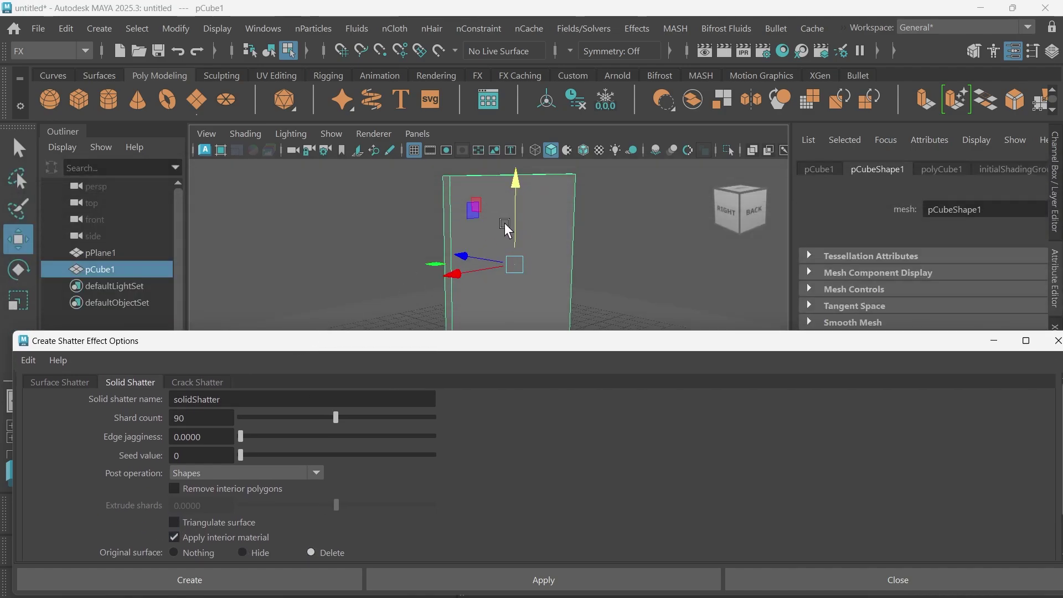
drag(471, 342, 465, 184)
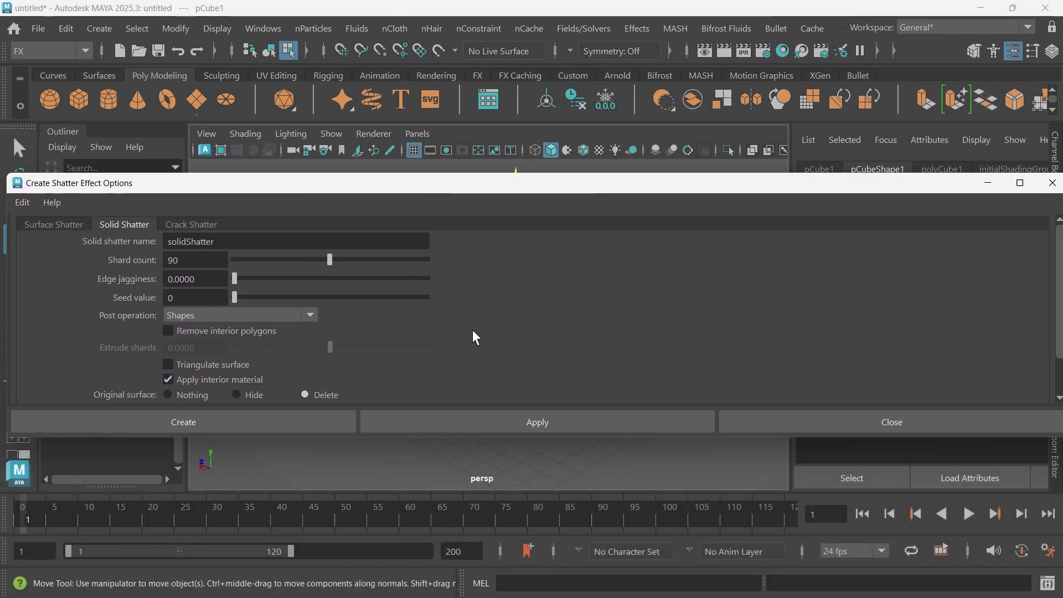
click(580, 416)
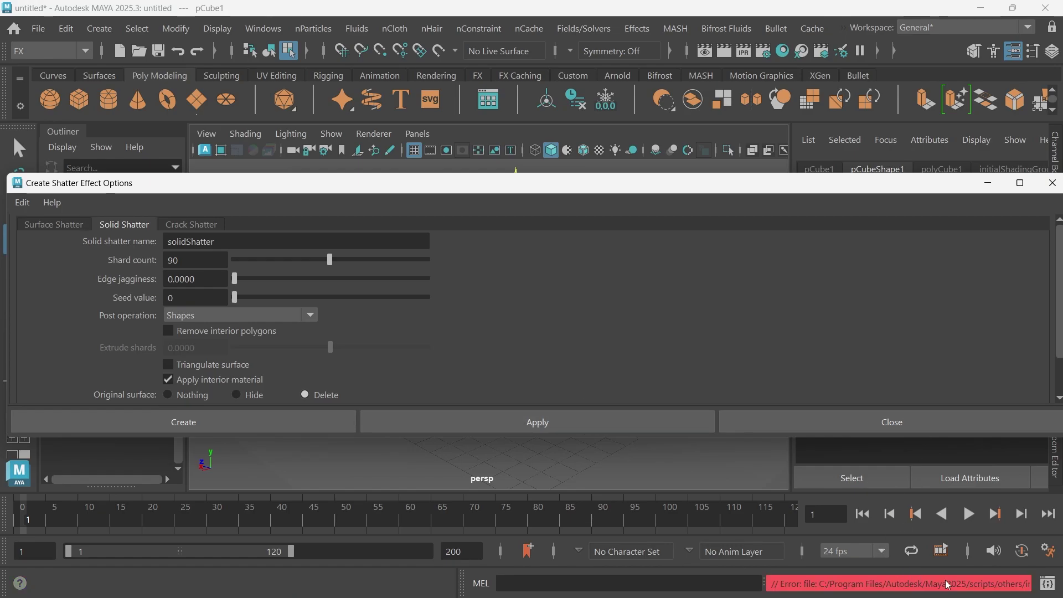
Close the shatter options and read the Script Editor error about pCubeShape1's construction history.
click(892, 423)
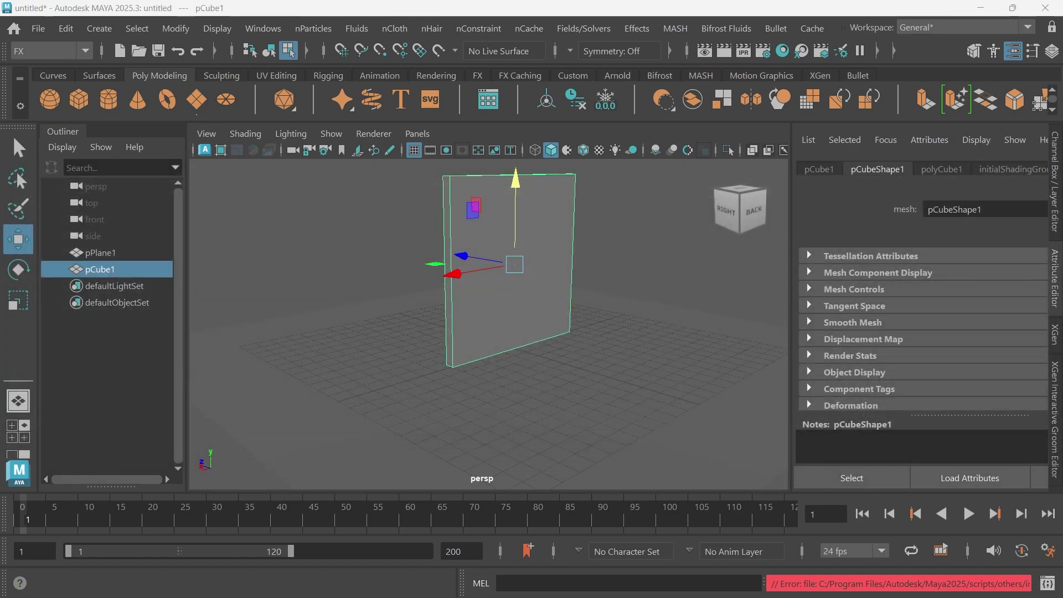
drag(1, 35, 831, 139)
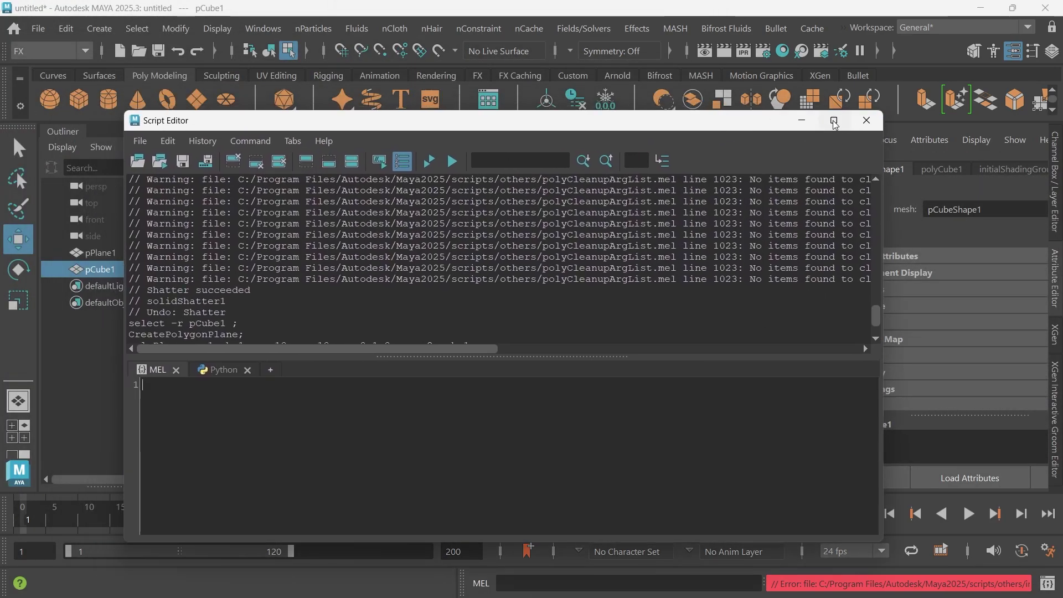
click(833, 120)
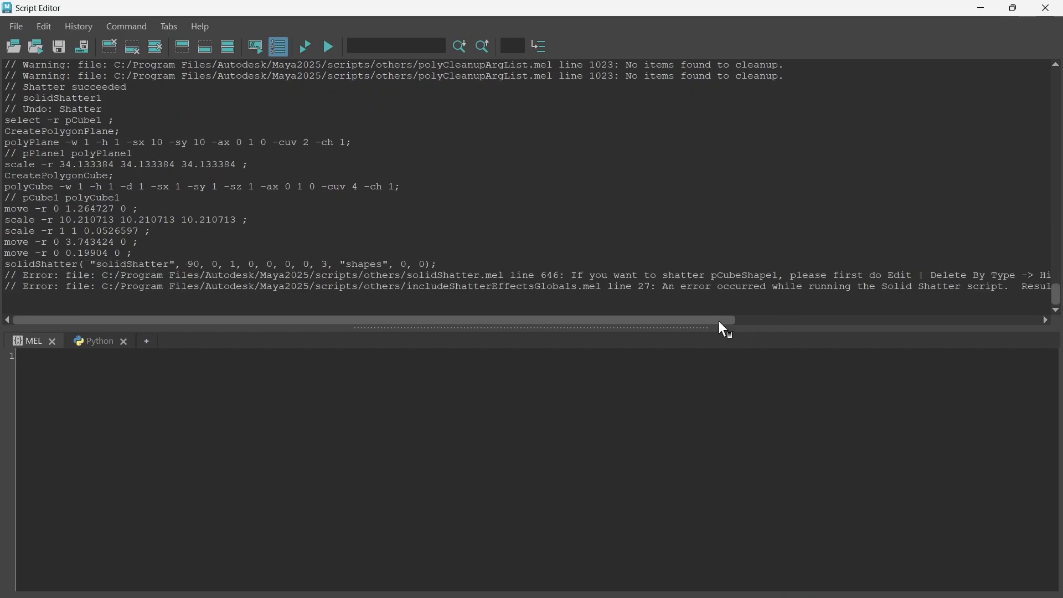
drag(722, 322, 926, 320)
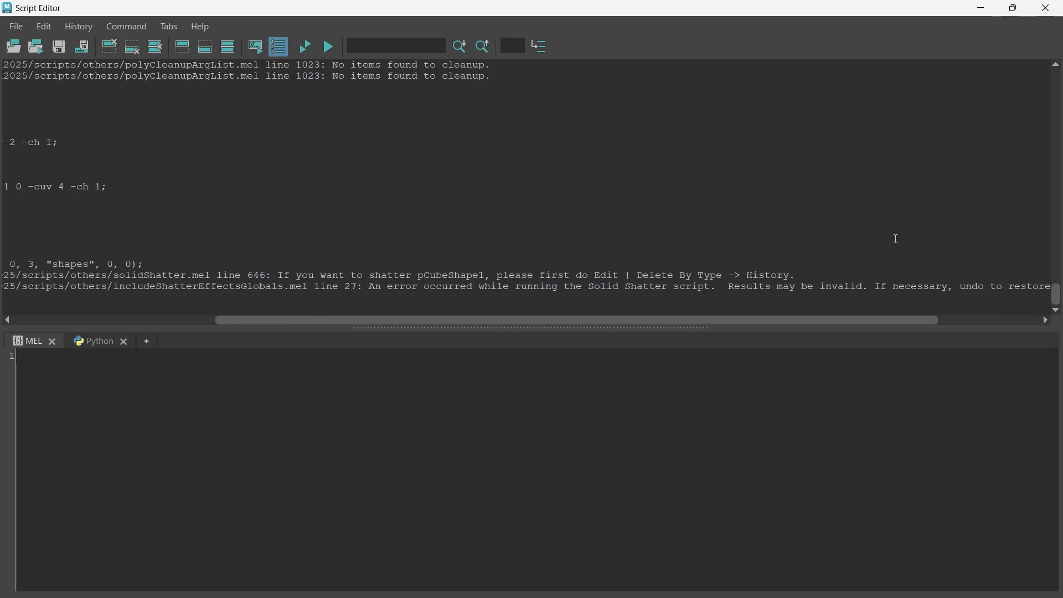
click(982, 9)
key(F11)
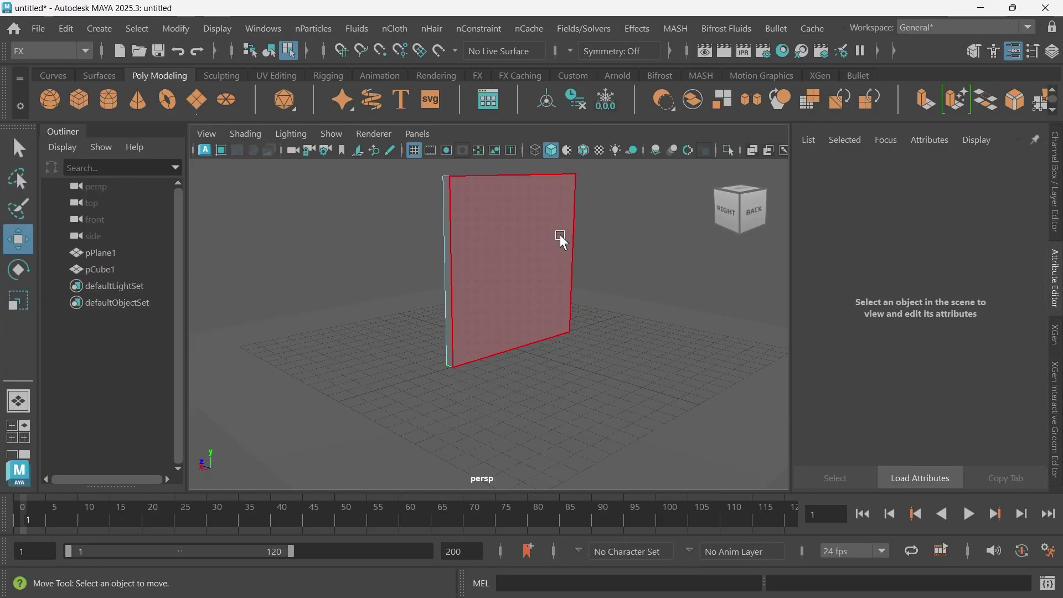
Return pCube1 to object mode, delete its history by type, and freeze its transformations.
right_drag(542, 227, 603, 57)
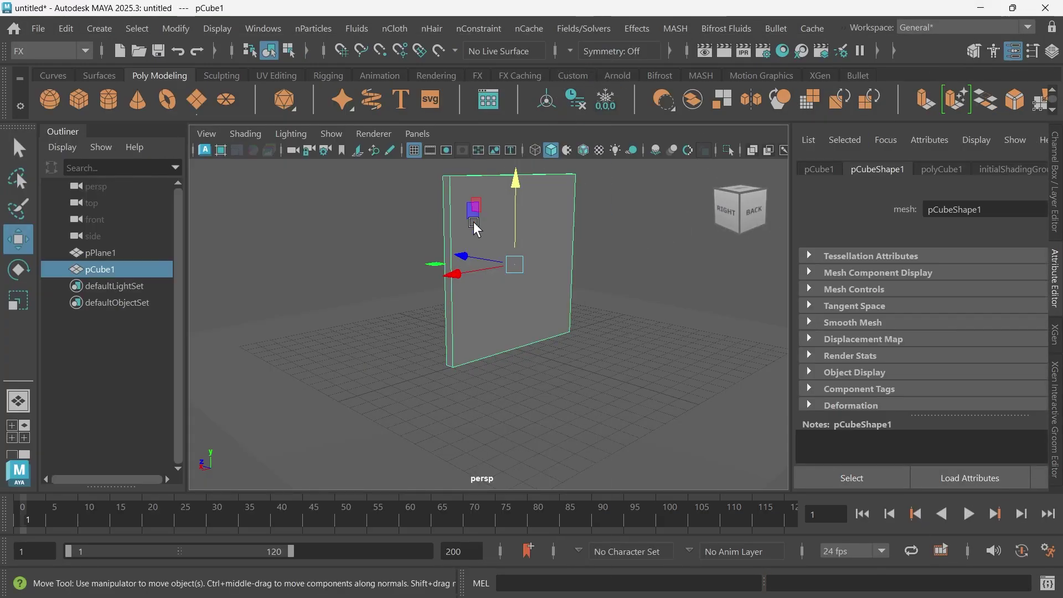
click(584, 100)
click(606, 100)
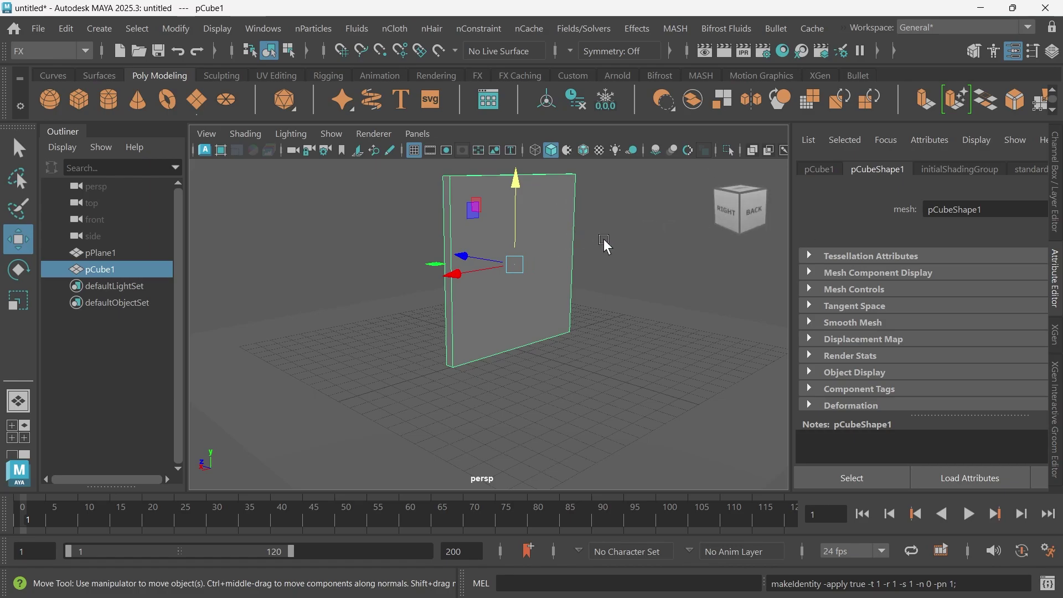
click(576, 100)
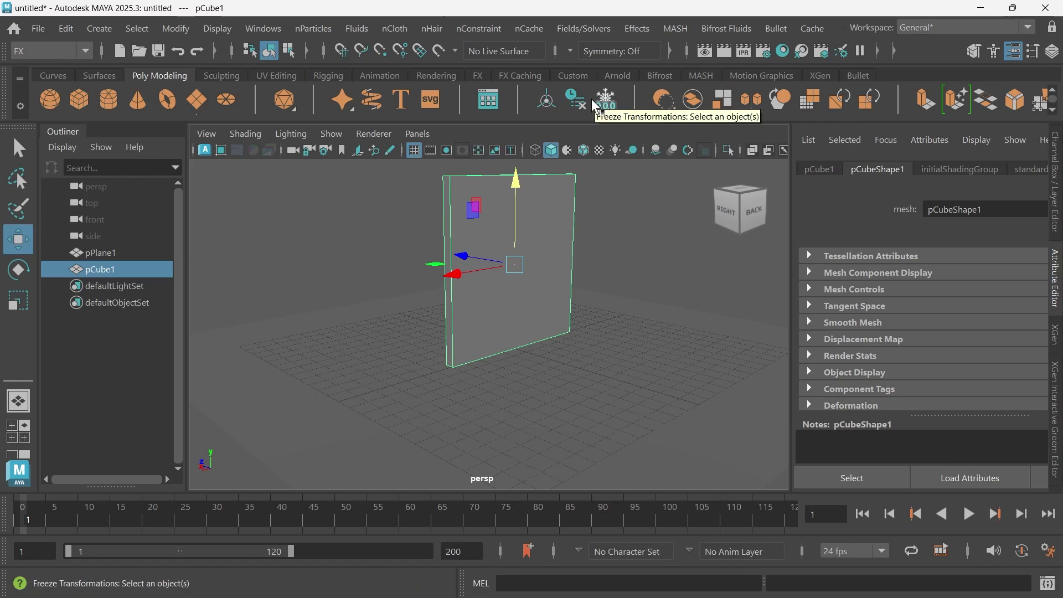
click(65, 29)
mouse_move(128, 229)
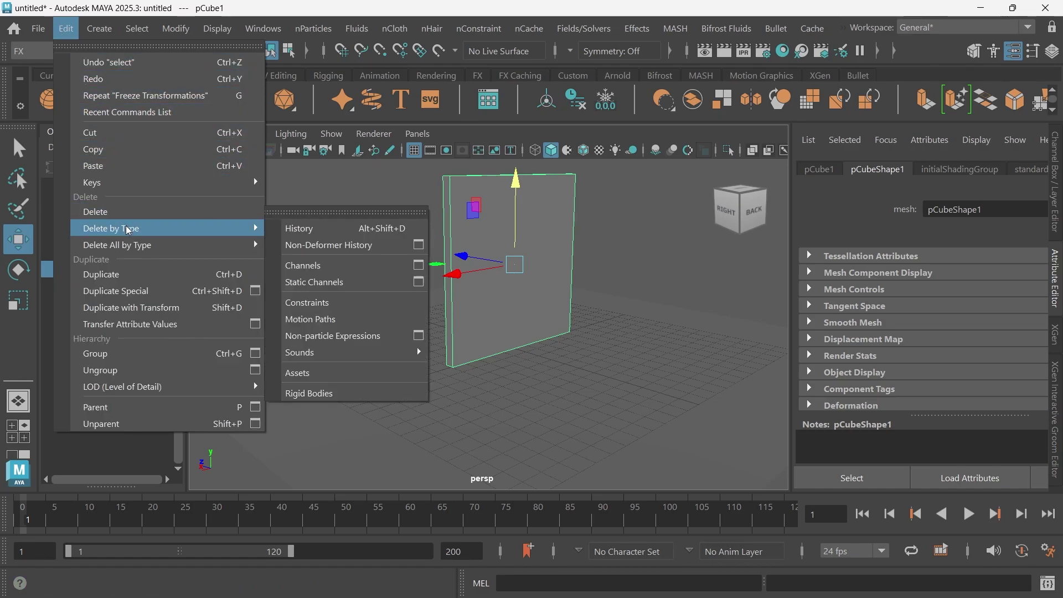
click(310, 228)
click(606, 101)
click(576, 94)
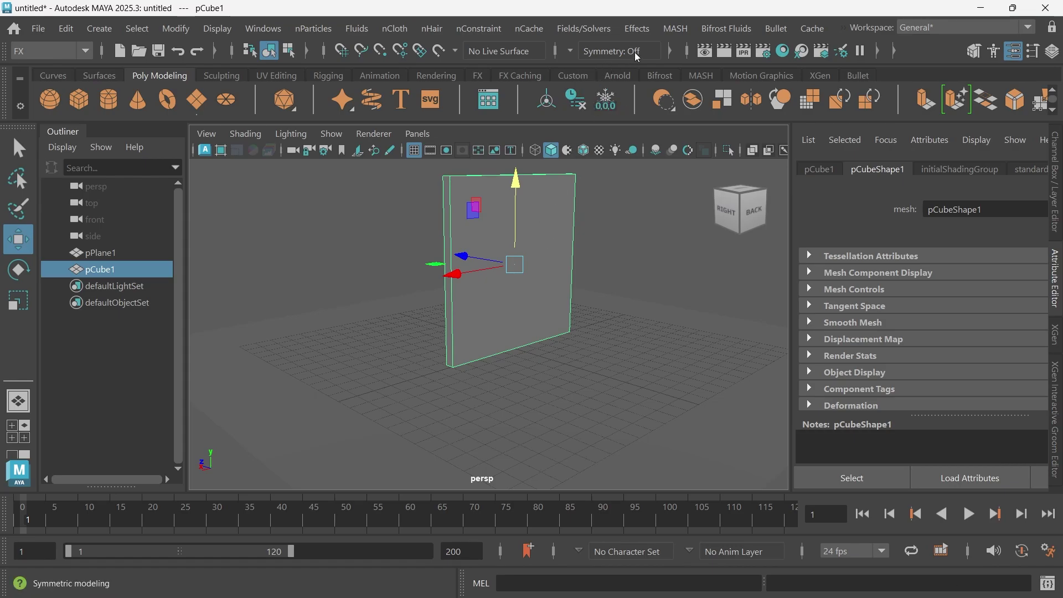
Apply Effects > Shatter with the saved 90-shard options, turning pCube1 into solidShatter1.
click(635, 30)
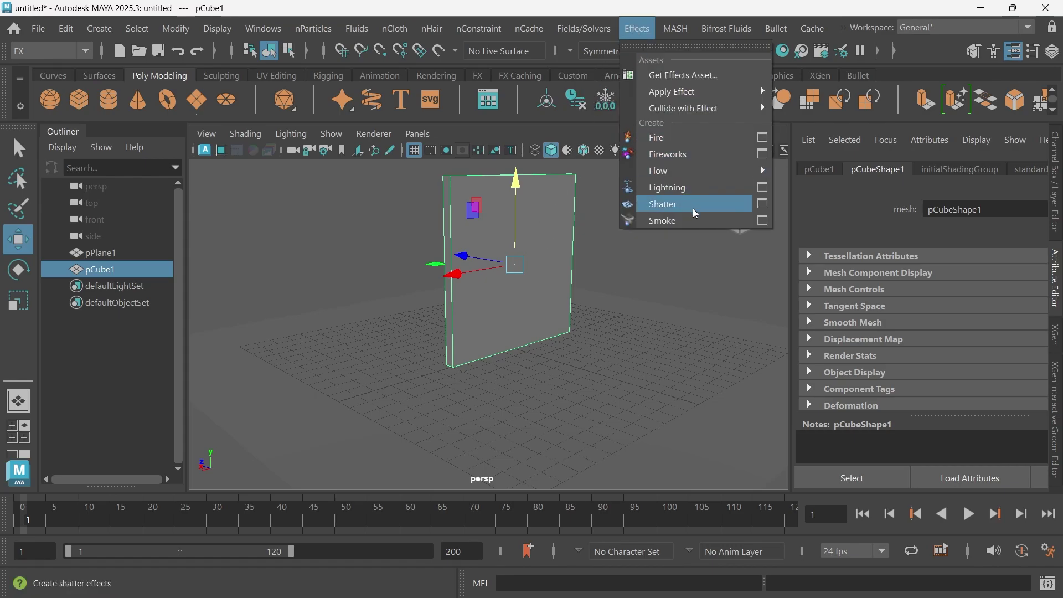
click(675, 206)
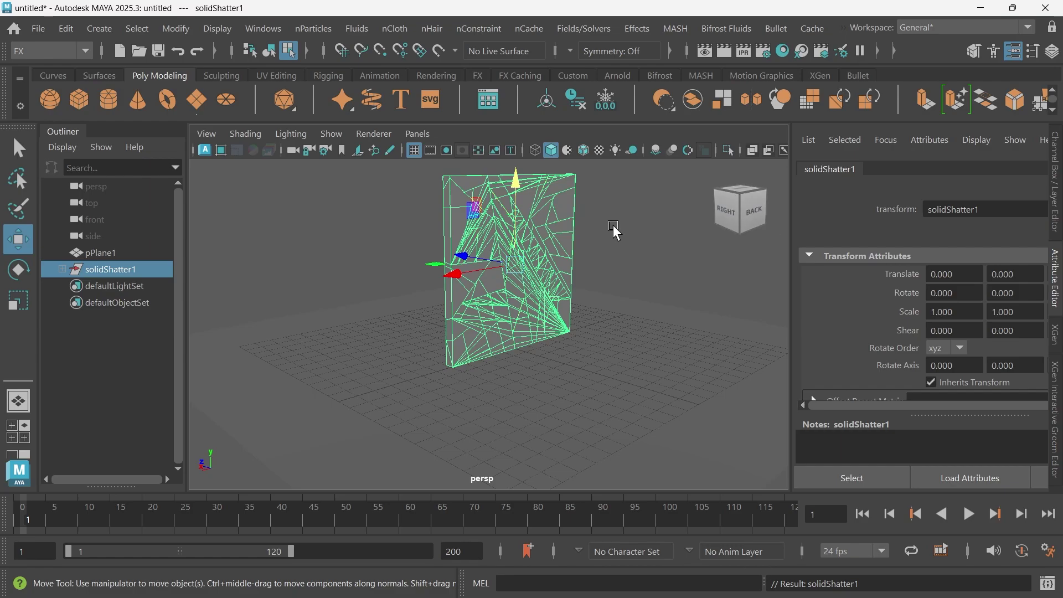
alt+drag(612, 230, 566, 221)
scroll(582, 227, up, 5)
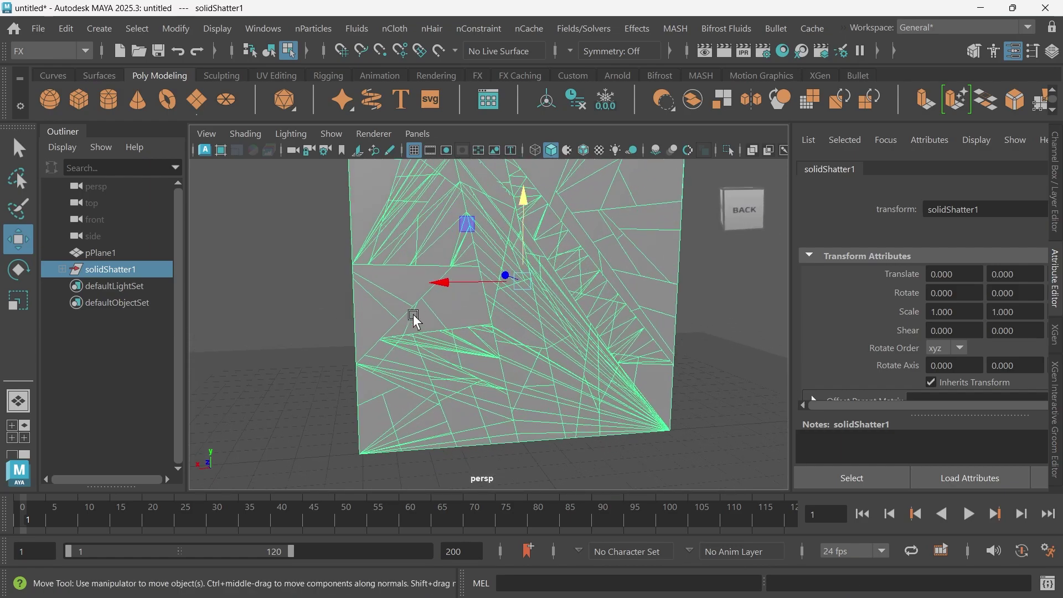
alt+drag(391, 268, 479, 268)
alt+drag(544, 274, 687, 257)
right_drag(502, 254, 577, 62)
alt+drag(531, 250, 520, 258)
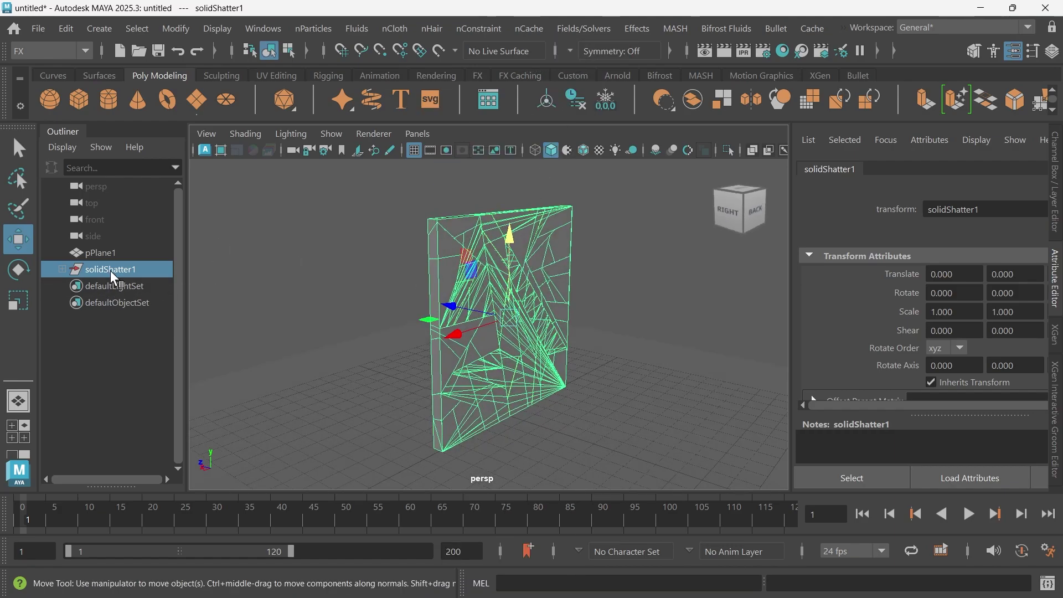
Show the Bullet shelf and confirm bullet.mll is loaded in the Plug-in Manager.
click(860, 77)
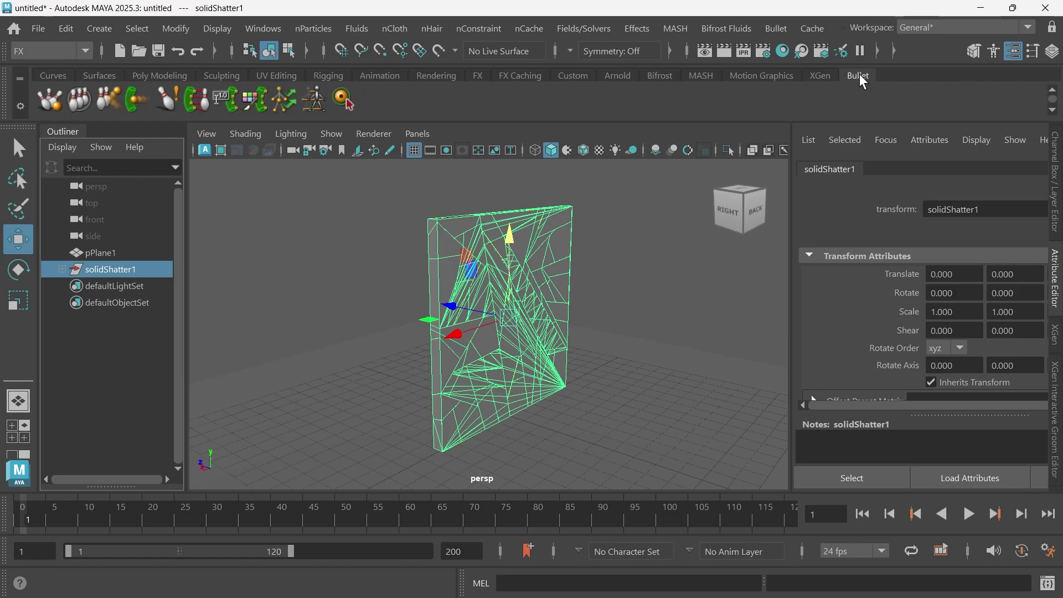
click(268, 31)
mouse_move(326, 214)
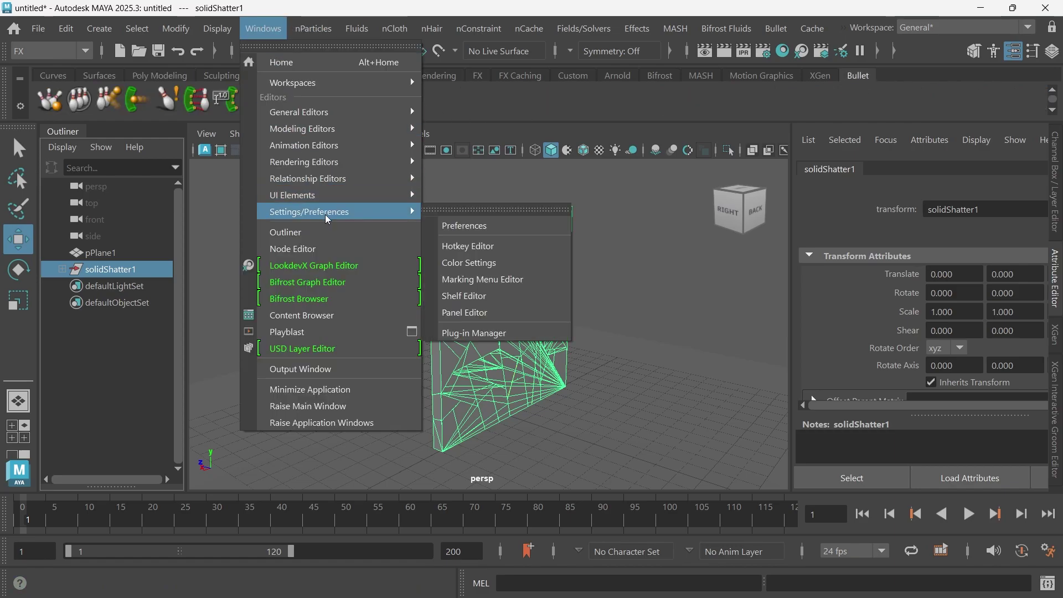
click(473, 333)
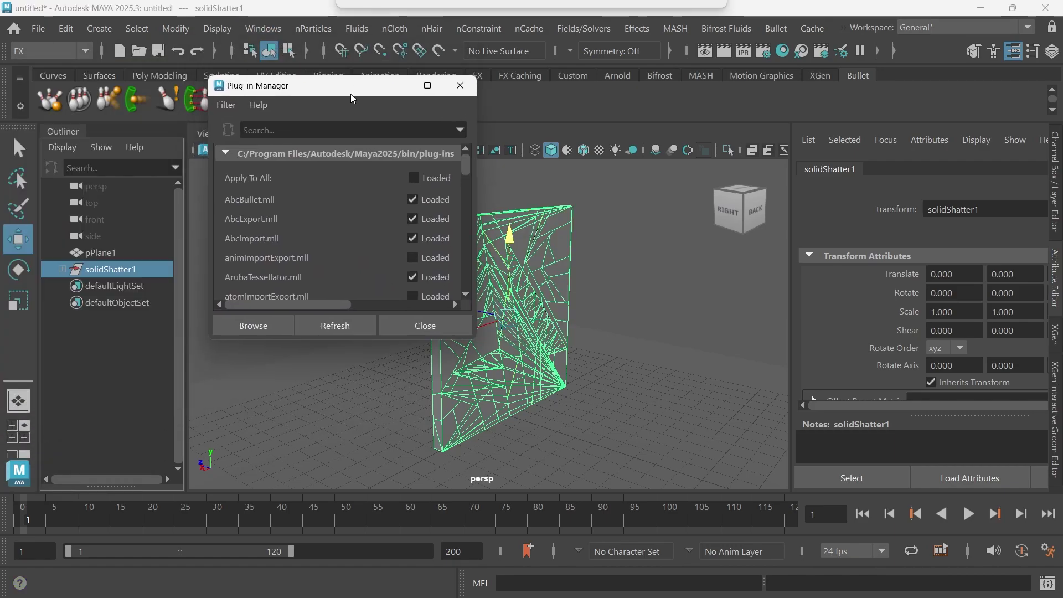
text(bullet)
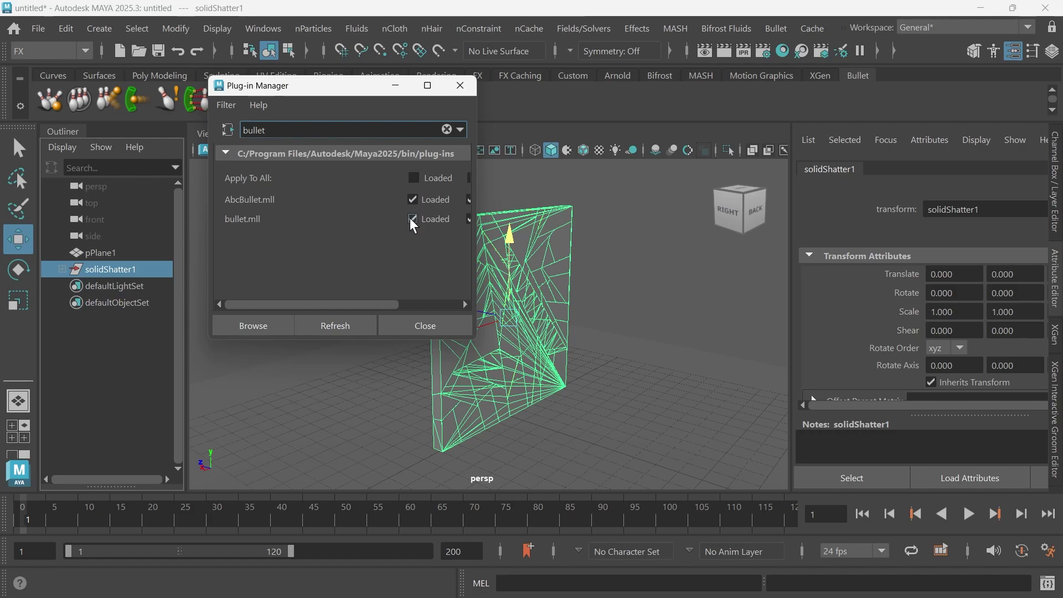
click(460, 84)
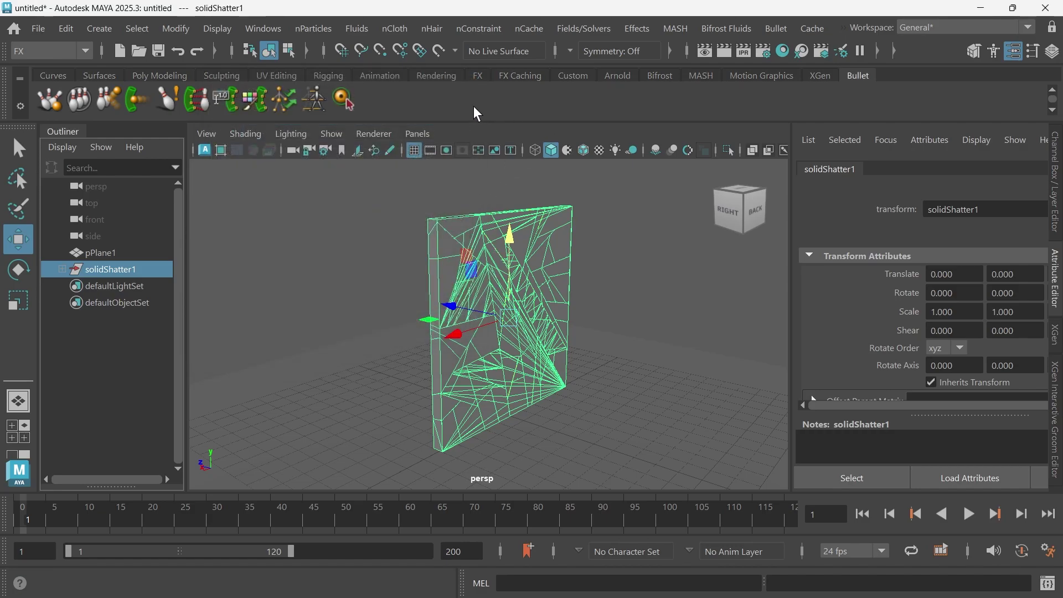
Make the shards a Bullet rigid body set, solidShatter1Set, and play the simulation to watch them scatter.
click(80, 101)
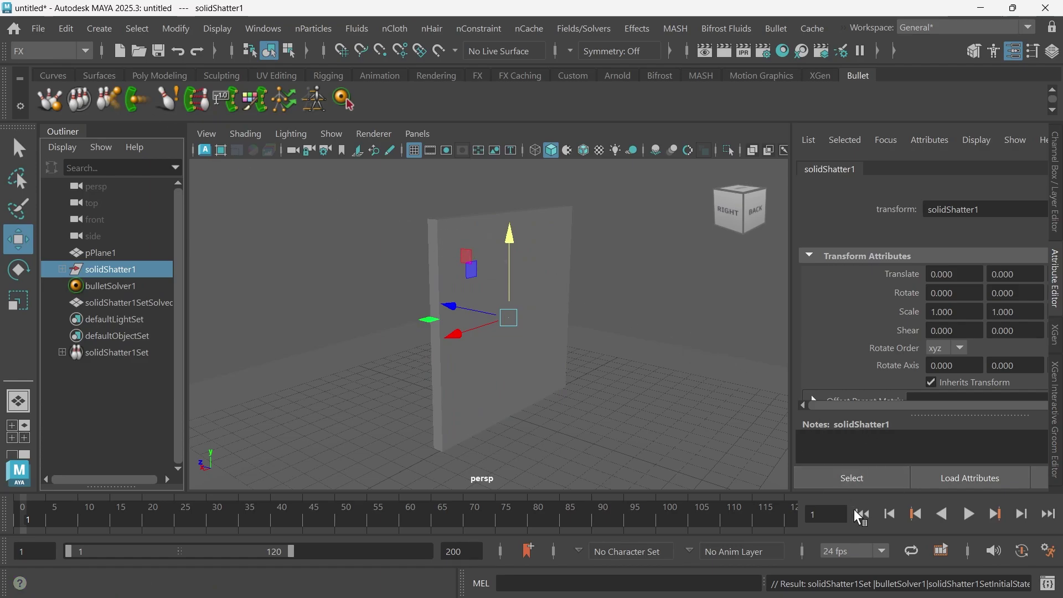
click(969, 515)
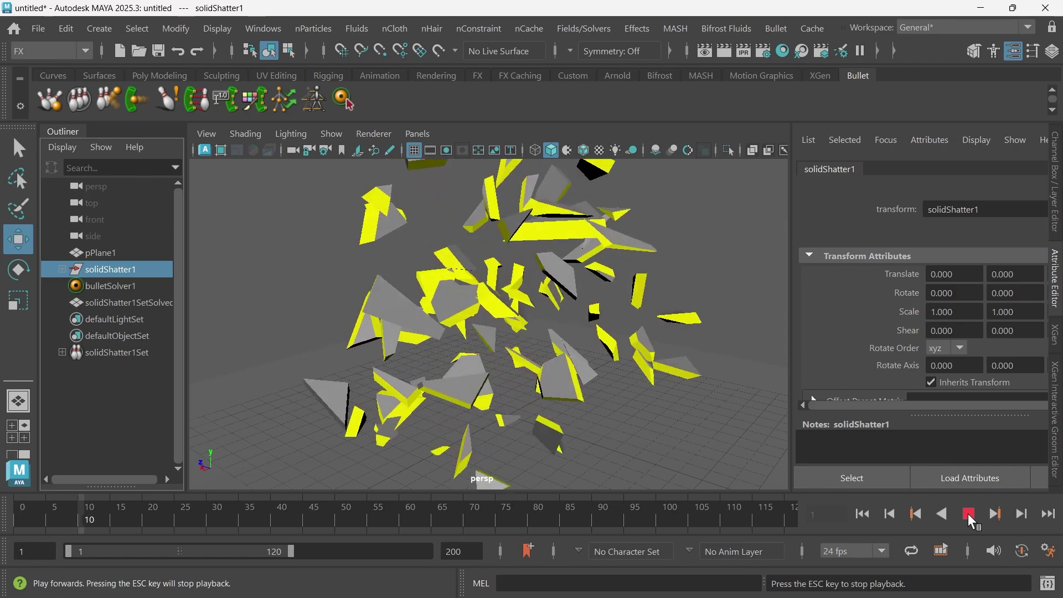
click(969, 514)
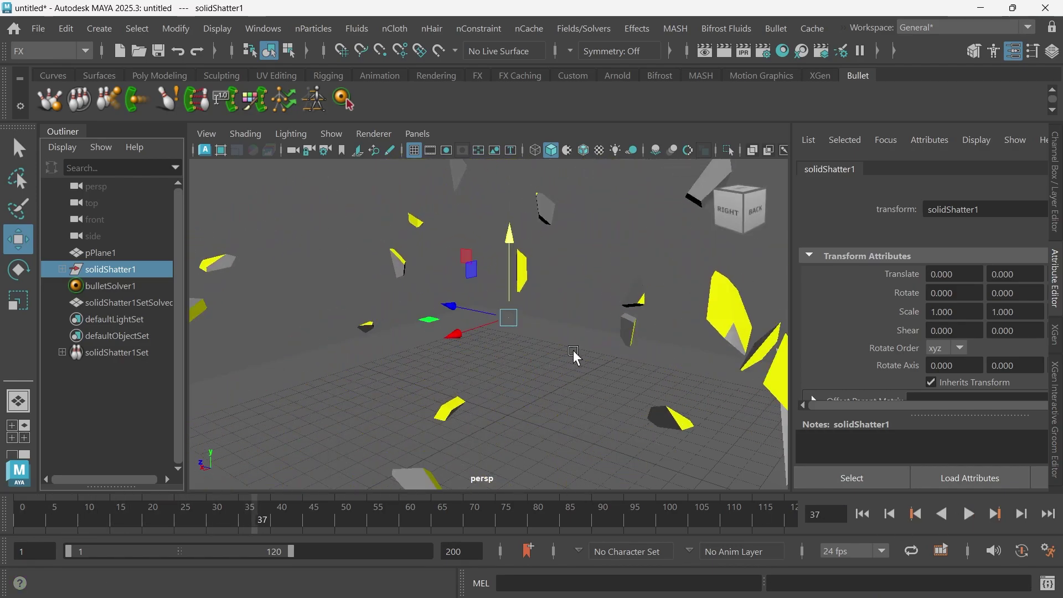
alt+drag(594, 371, 482, 322)
alt+drag(471, 389, 601, 337)
scroll(578, 377, down, 2)
Rewind to frame 1 and make pPlane1 a passive Bullet rigid body.
click(862, 514)
click(591, 341)
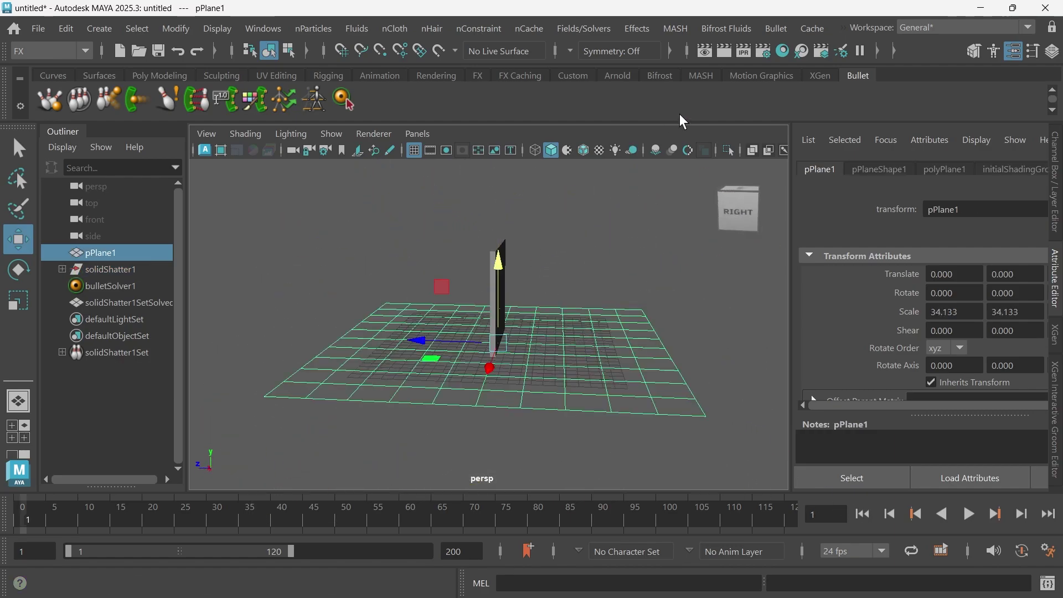
click(789, 33)
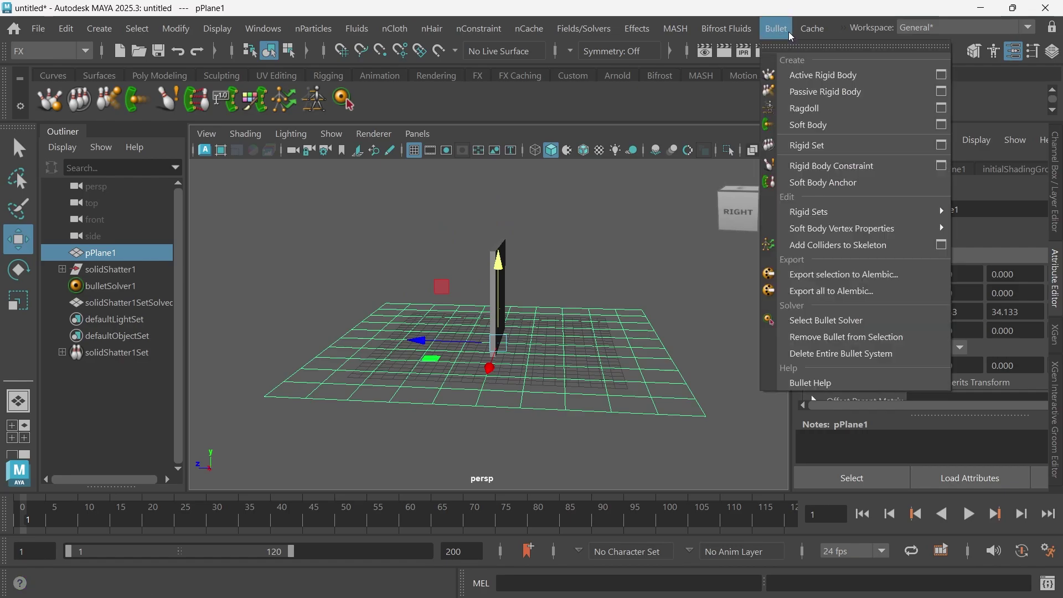
click(828, 91)
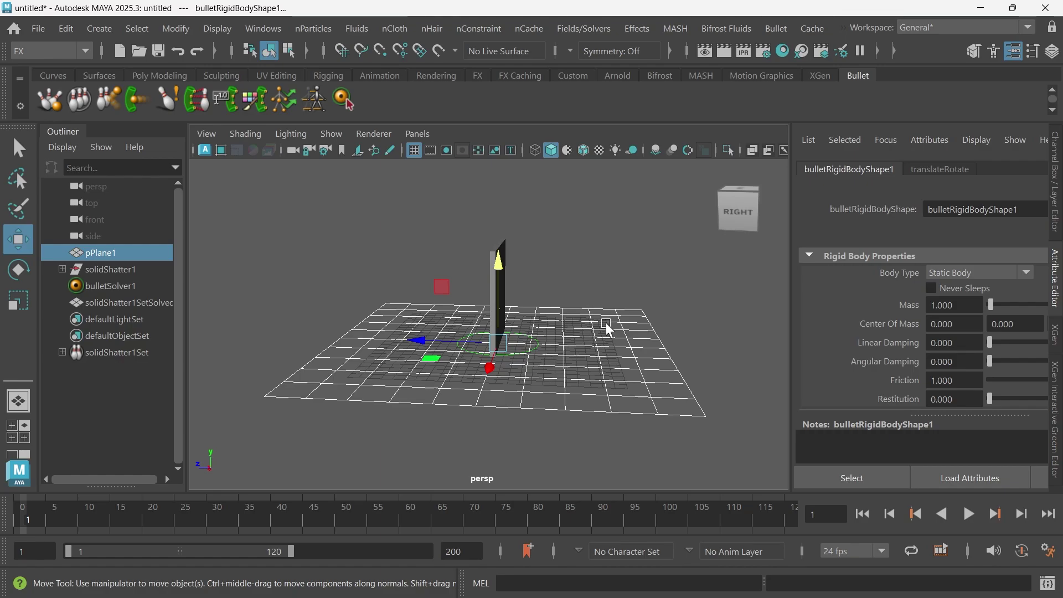
right_drag(605, 322, 676, 60)
click(603, 317)
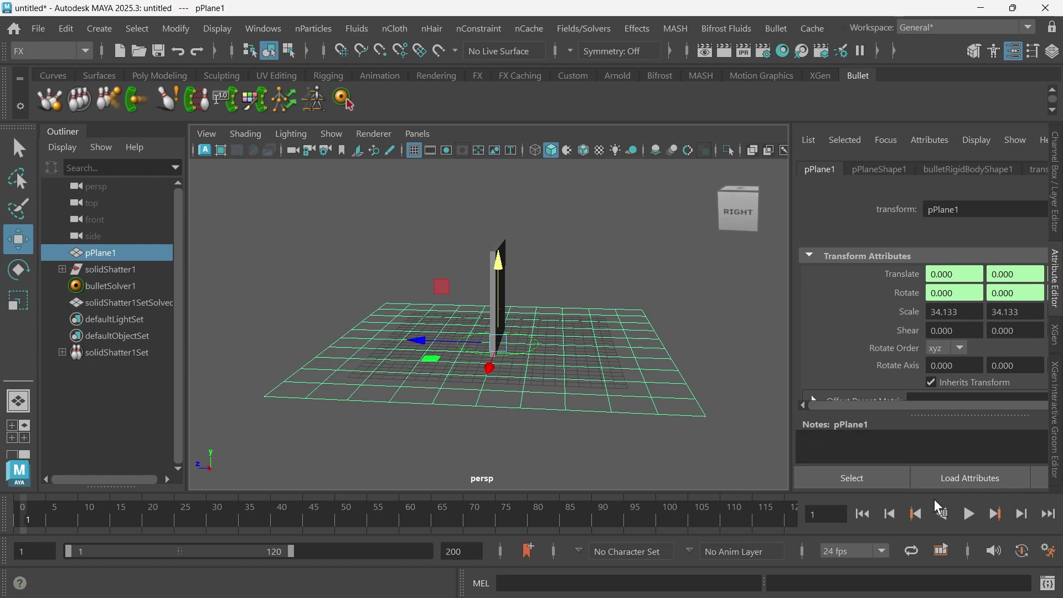
Play the simulation to check the shards land on the ground plane.
click(968, 514)
alt+drag(595, 353, 531, 365)
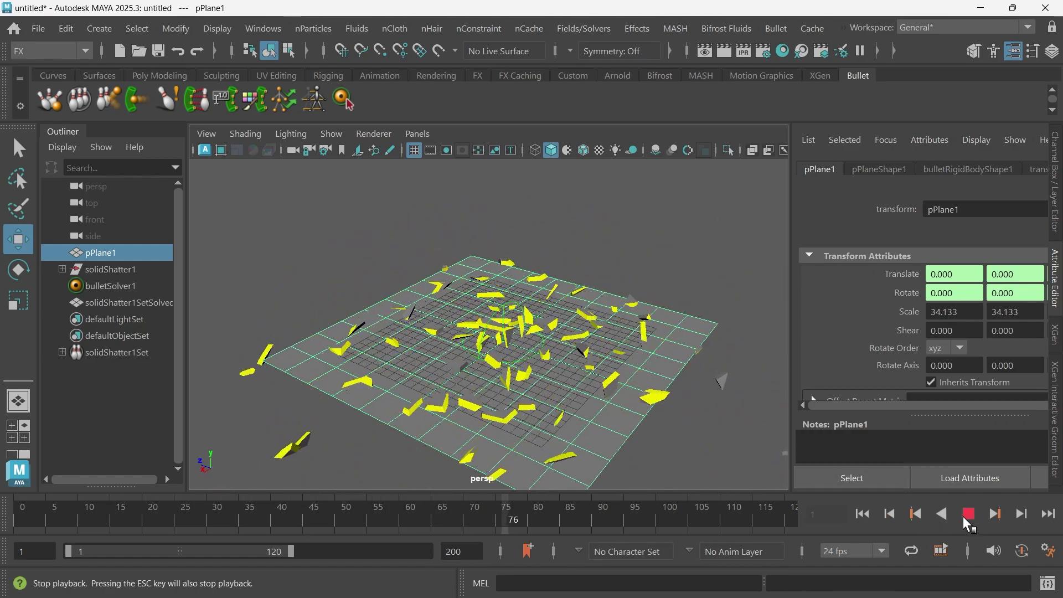
click(967, 519)
Rewind to frame 1 and show the solidShatter1SetInitialState tab in a widened Attribute Editor.
click(866, 520)
alt+drag(608, 362, 637, 325)
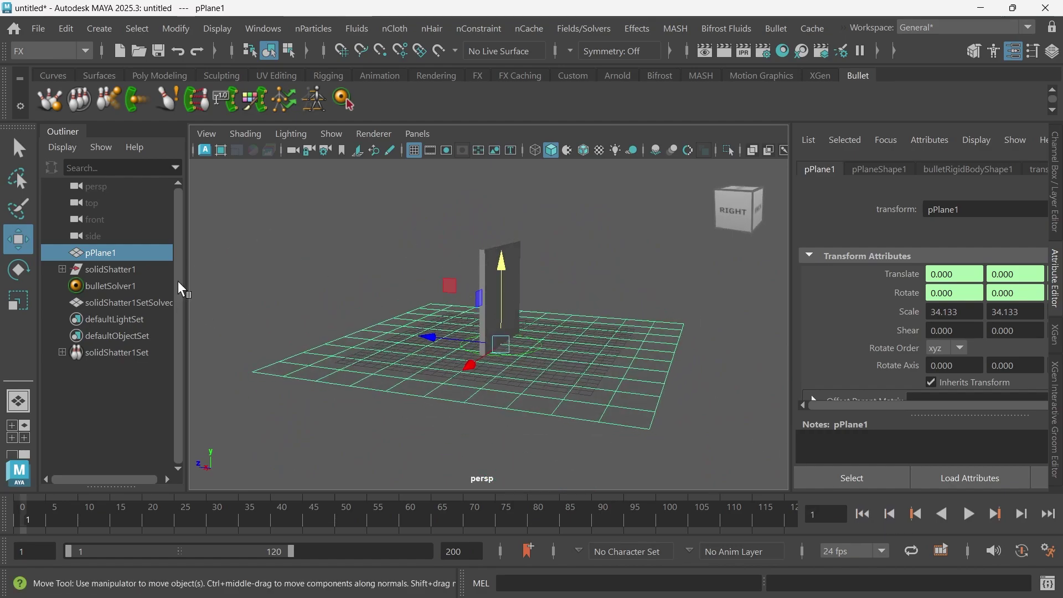
click(92, 285)
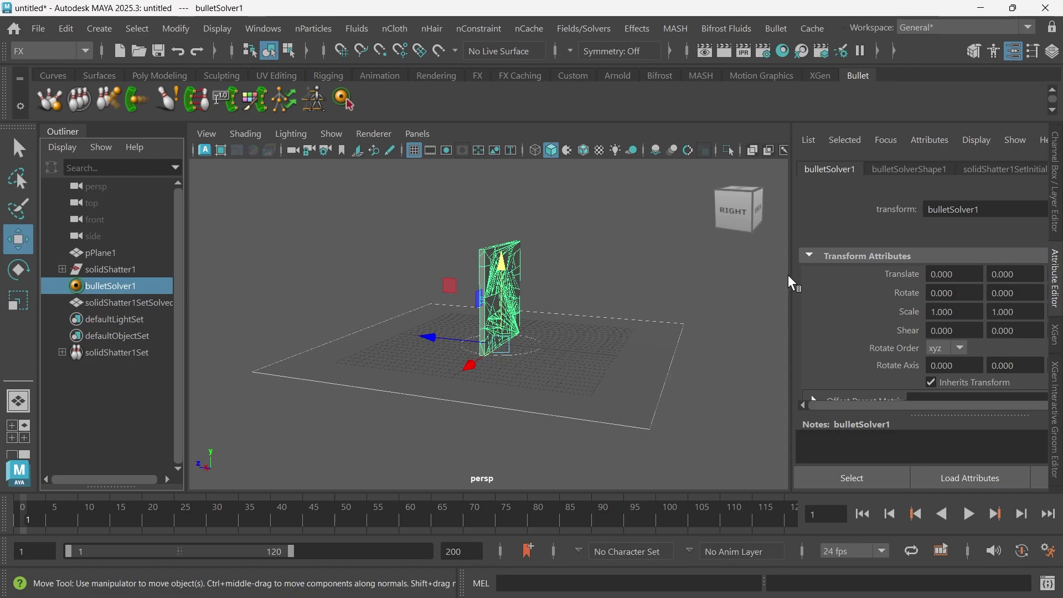
drag(789, 274, 683, 274)
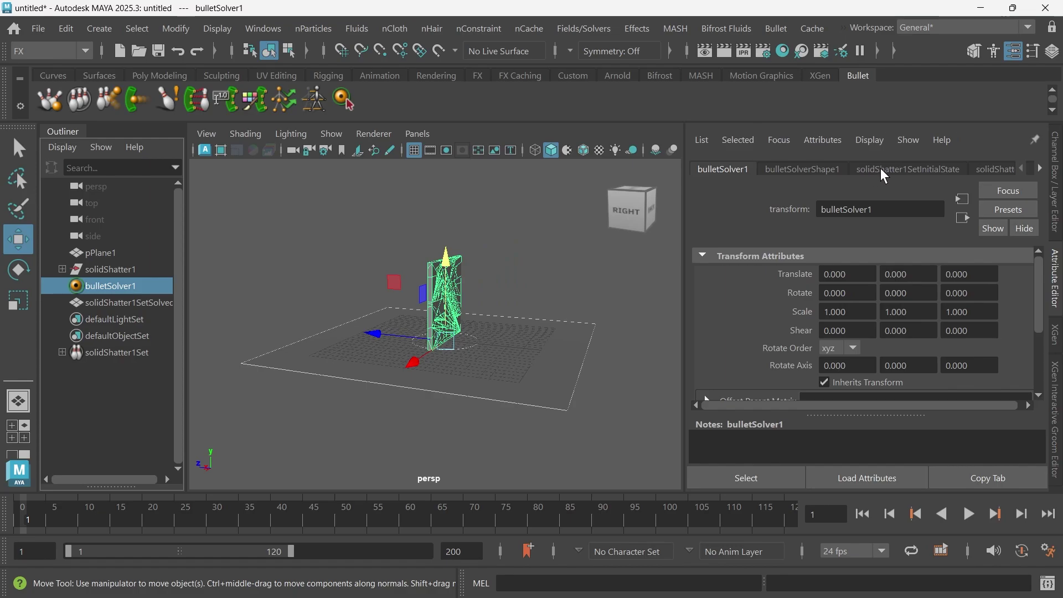
click(907, 167)
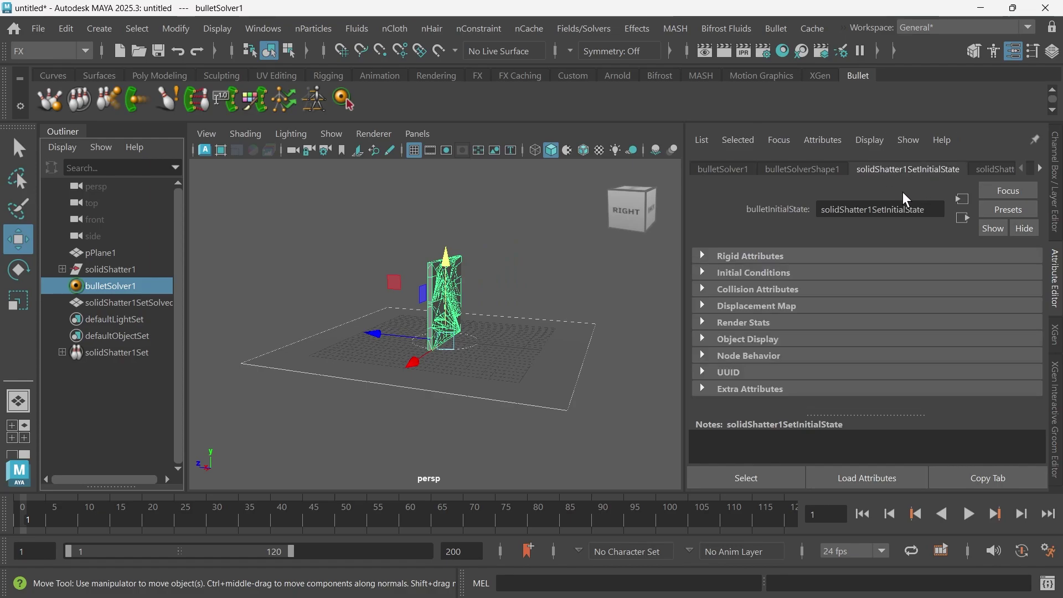
Expand Initial Conditions and Collision Attributes, showing the box collision shape and glue threshold 2.000.
click(702, 272)
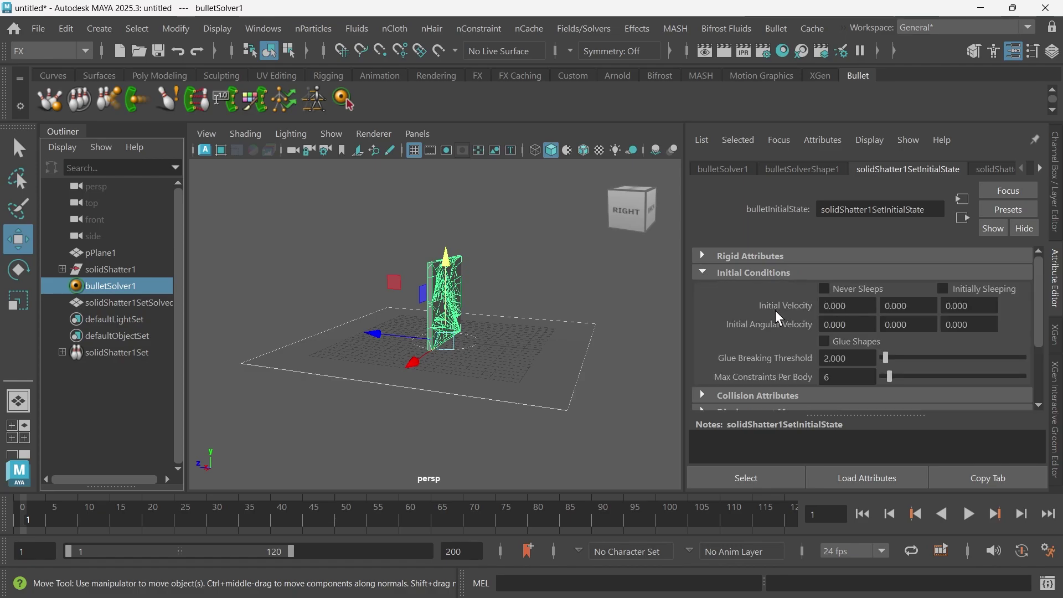
scroll(776, 310, down, 2)
click(703, 361)
scroll(758, 307, down, 2)
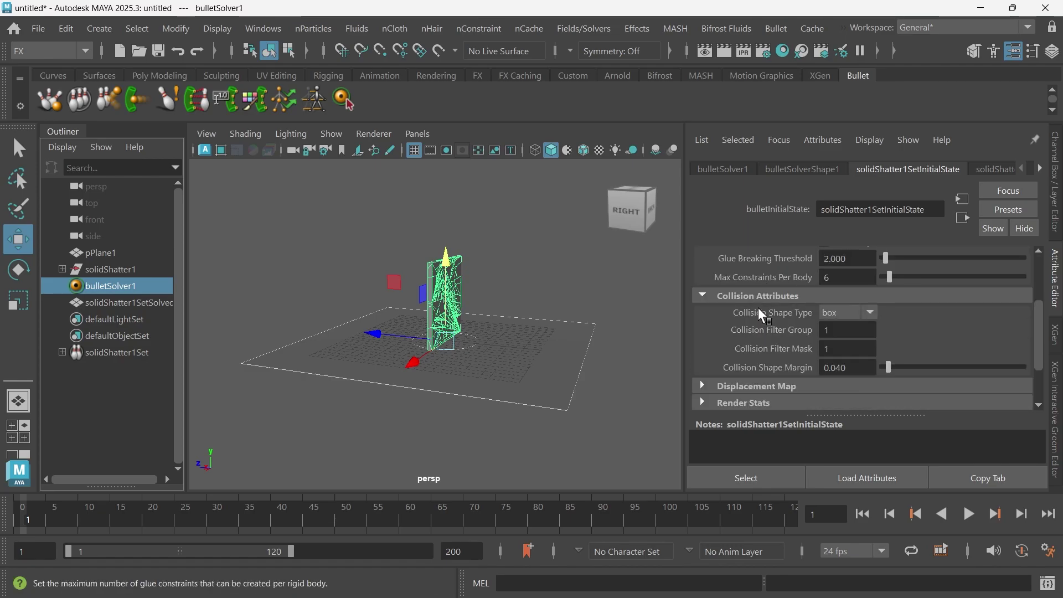
scroll(763, 302, up, 1)
scroll(819, 305, down, 1)
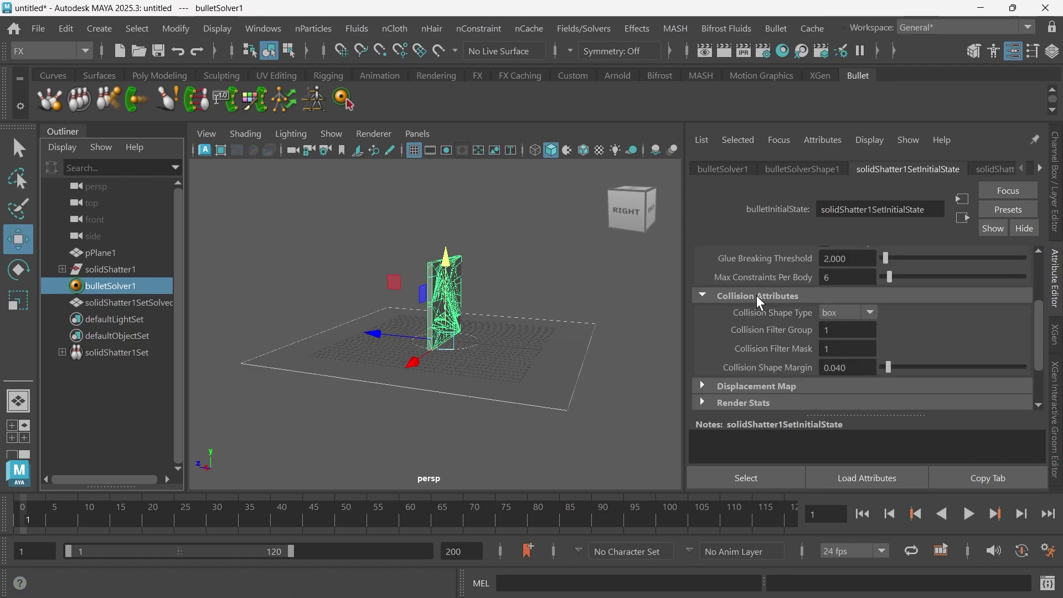
scroll(510, 307, up, 6)
alt+drag(534, 310, 467, 320)
alt+middle_drag(466, 320, 479, 313)
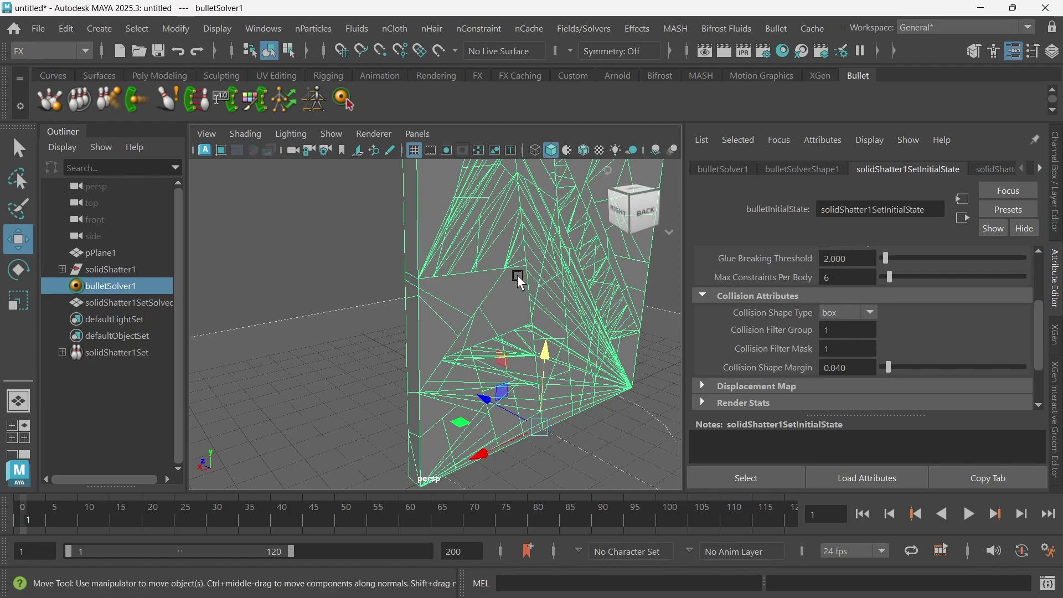
scroll(516, 273, up, 5)
click(473, 298)
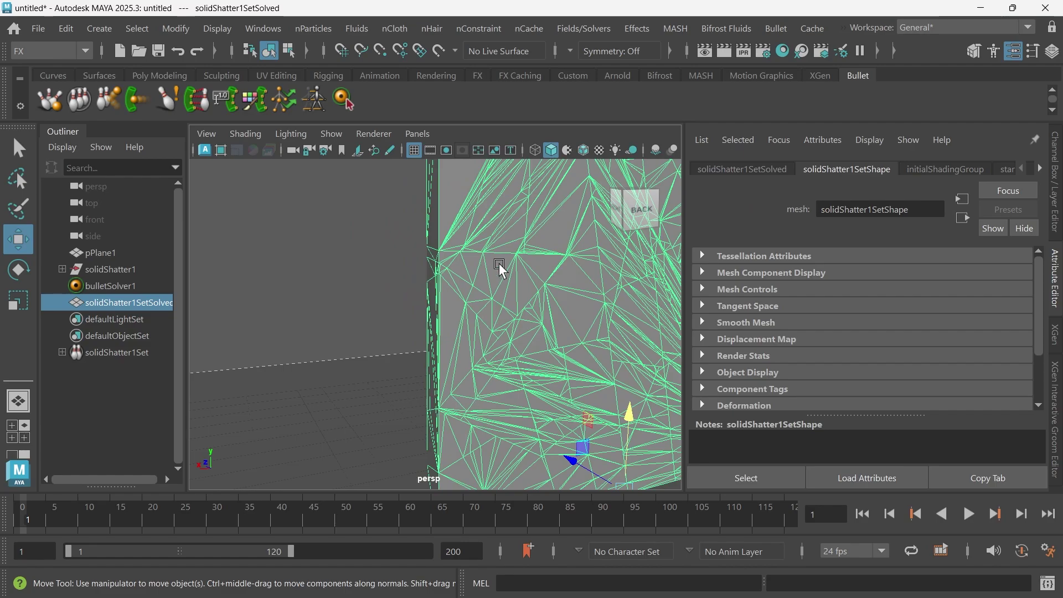
scroll(476, 309, up, 3)
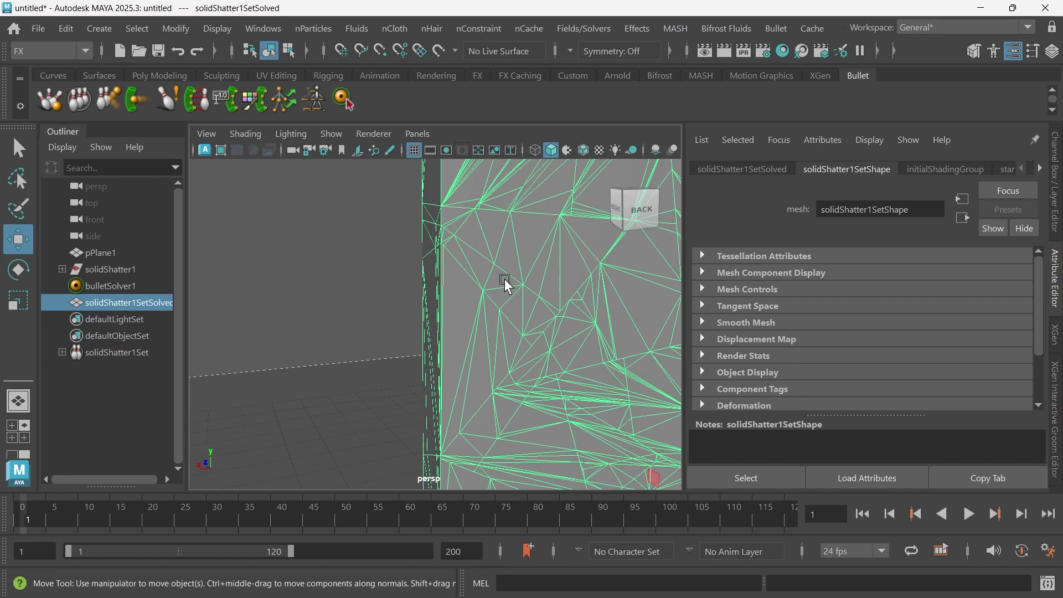
mouse_move(505, 281)
alt+mouse_down()
mouse_move(458, 271)
mouse_move(490, 273)
alt+mouse_up()
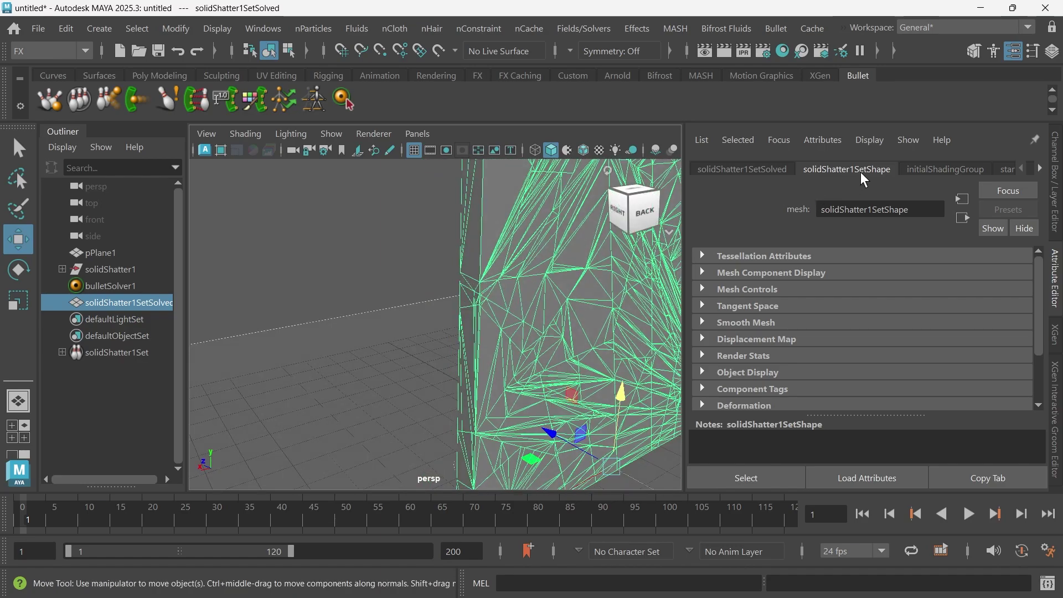
click(929, 170)
click(790, 172)
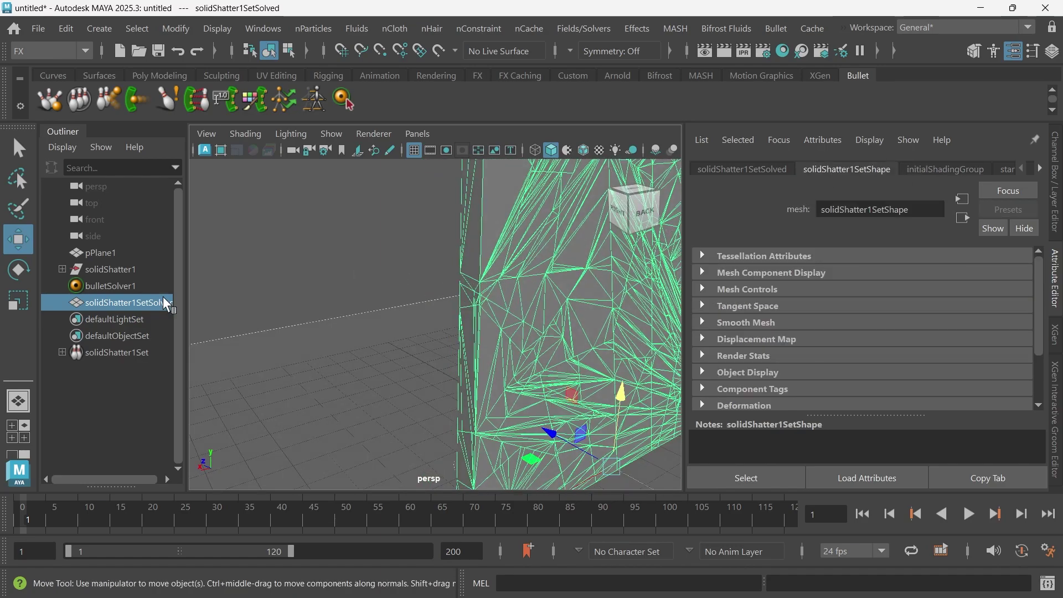
click(113, 284)
alt+drag(570, 317, 541, 313)
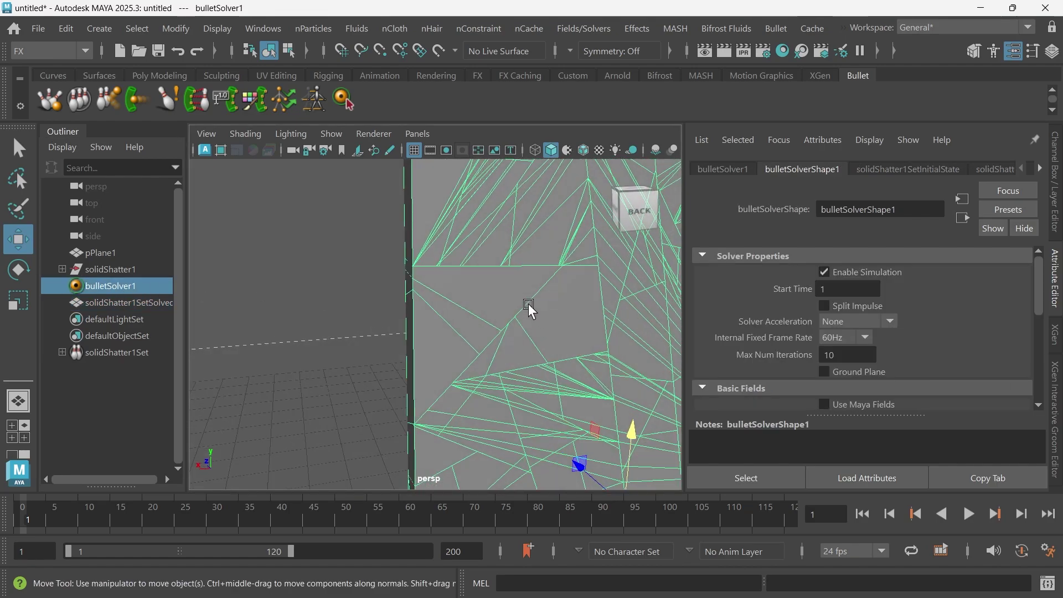
scroll(746, 319, down, 5)
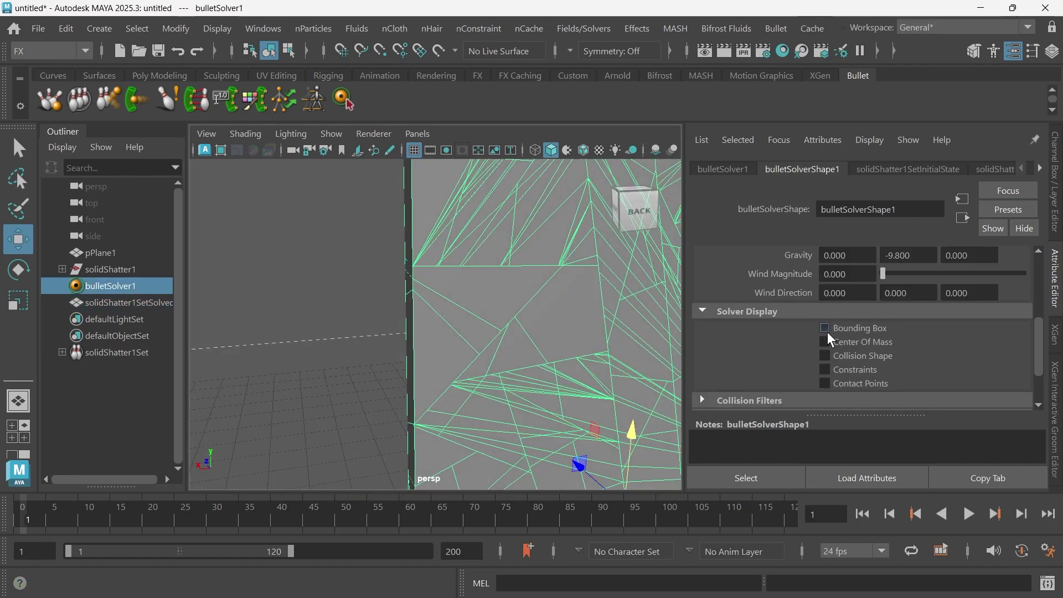
click(908, 169)
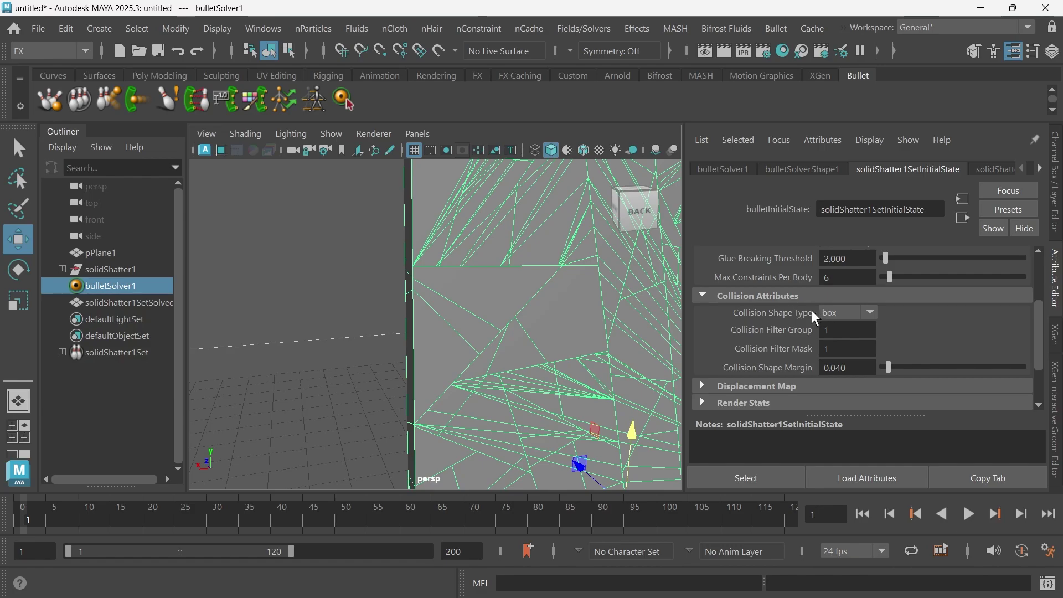
Set Collision Shape Type to hull and lower Collision Shape Margin from 0.040 to 0.
click(843, 317)
click(846, 383)
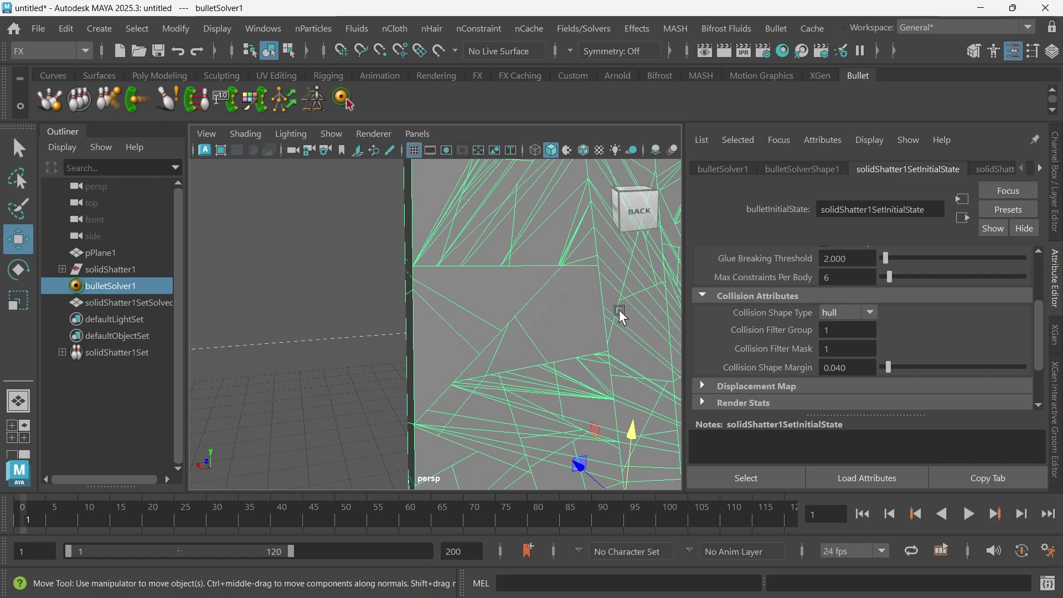
drag(853, 366, 797, 365)
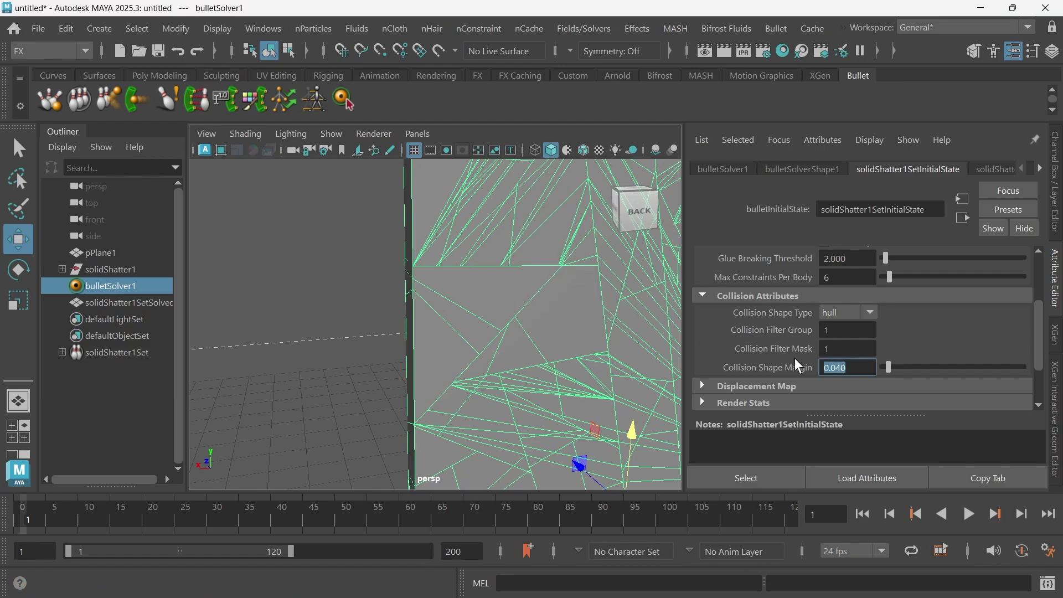
text(0)
key(Return)
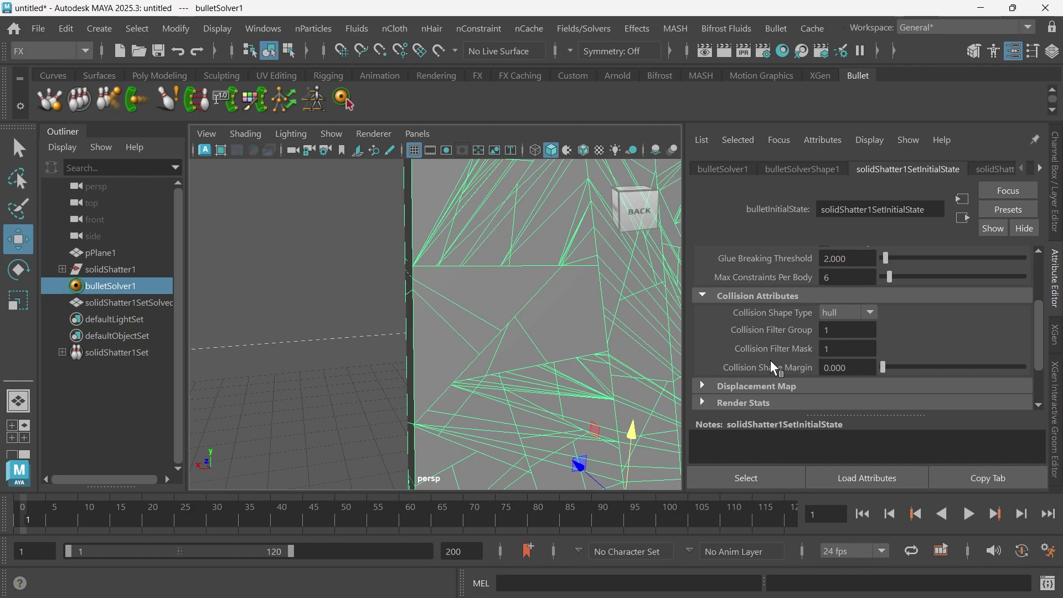
scroll(802, 311, up, 3)
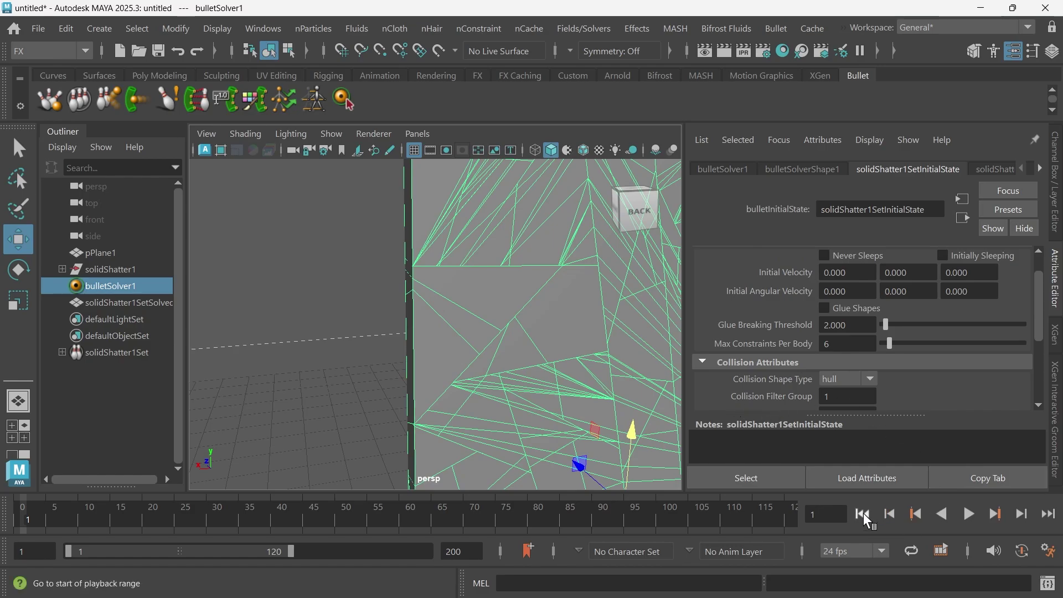
Play the simulation and watch the hull-shaped shards collapse into a pile on the ground.
click(969, 514)
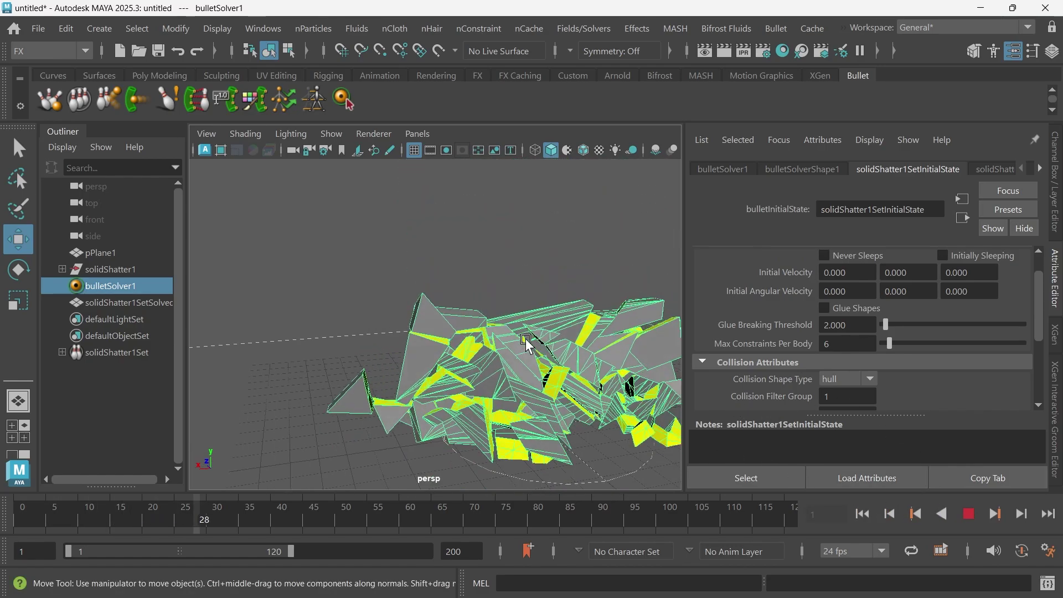
alt+drag(526, 340, 550, 371)
alt+middle_drag(551, 380, 490, 316)
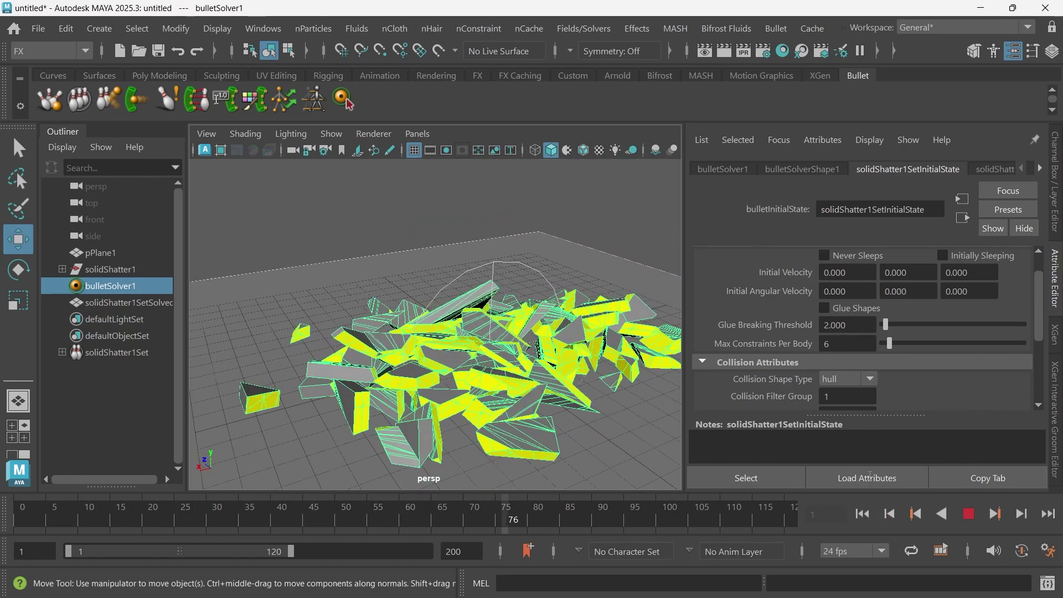
alt+drag(475, 339, 430, 321)
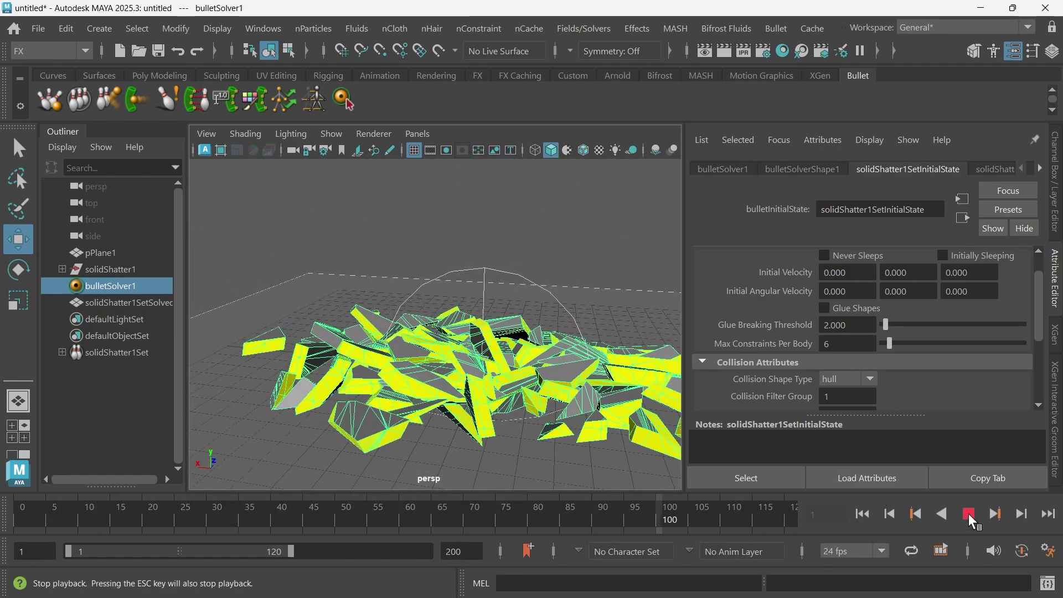
click(969, 515)
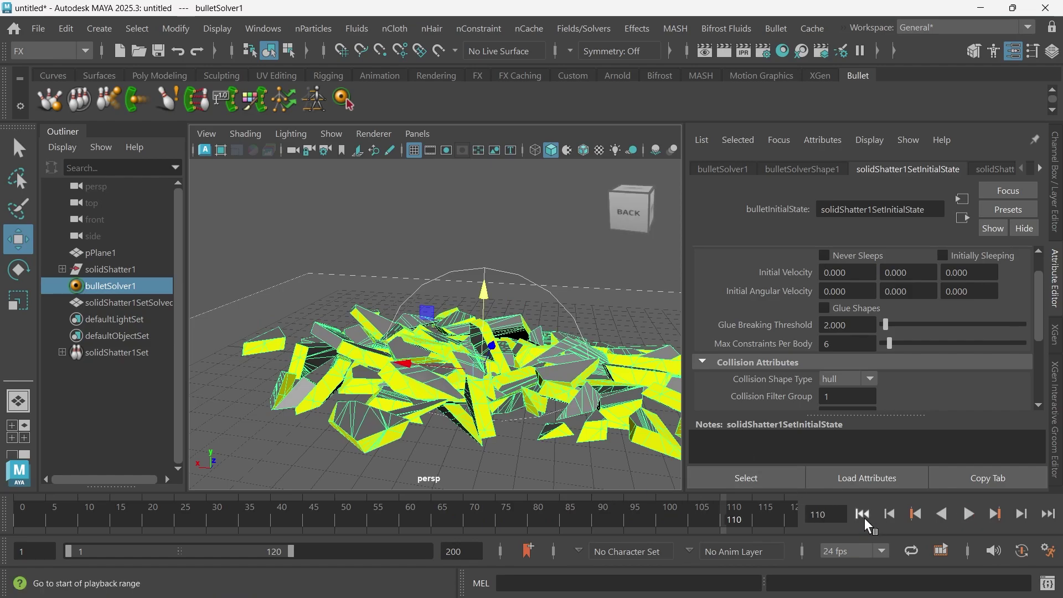
Return to frame 1 and orbit to a close view of the intact wall's back face.
click(862, 514)
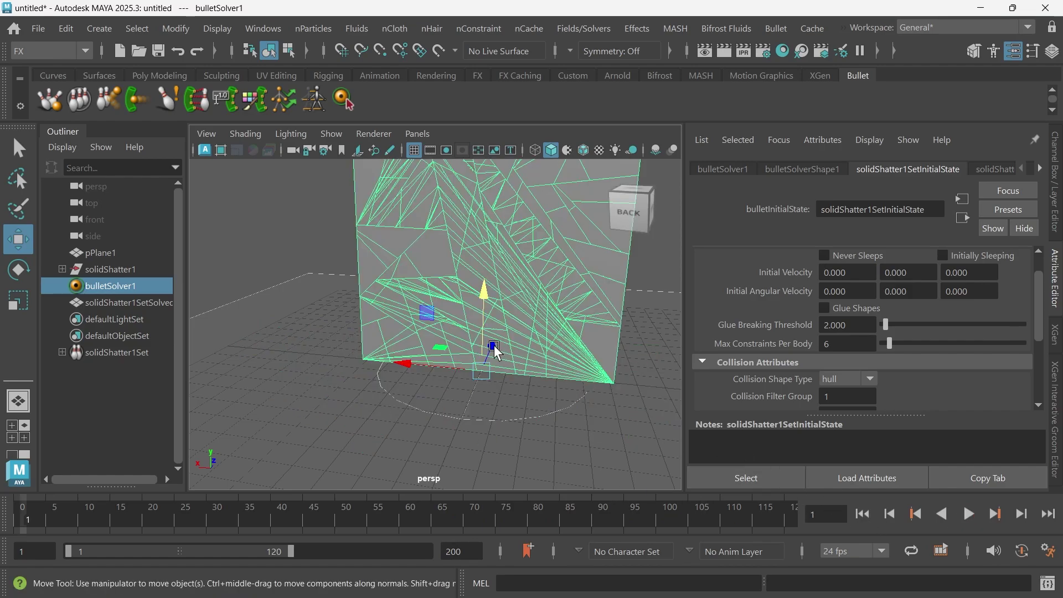
alt+drag(387, 310, 418, 304)
alt+drag(445, 270, 477, 274)
alt+right_drag(449, 291, 523, 319)
alt+drag(523, 318, 463, 310)
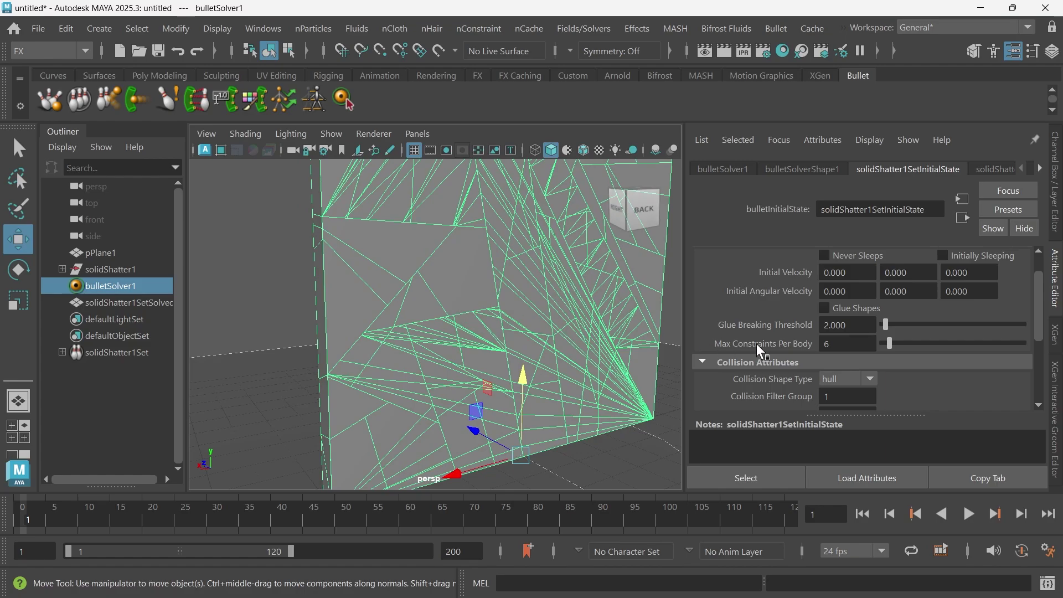
Replay the shatter simulation while orbiting around the falling wall pieces.
scroll(757, 344, up, 2)
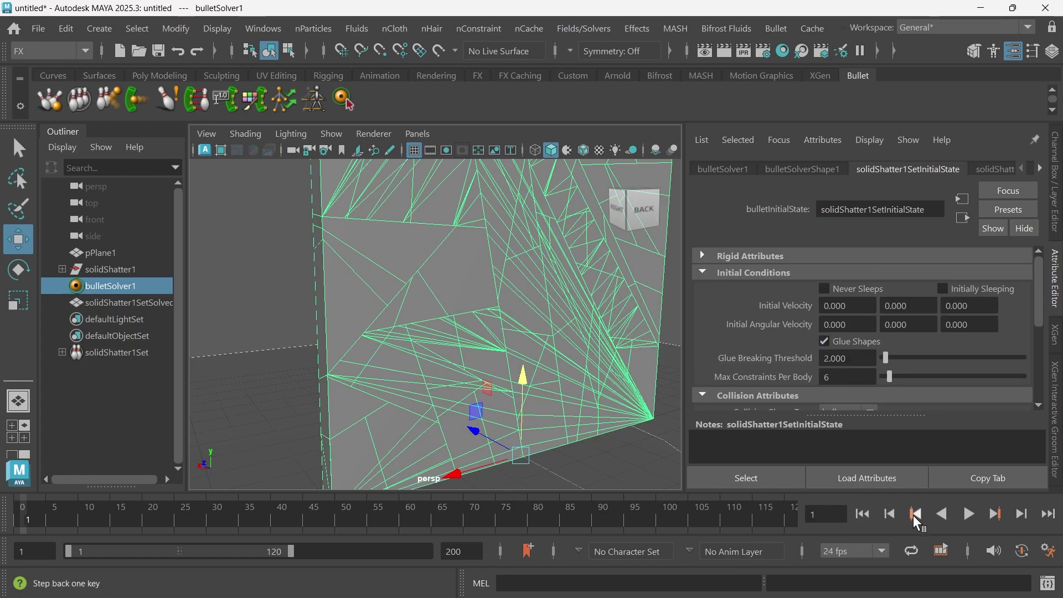
click(969, 514)
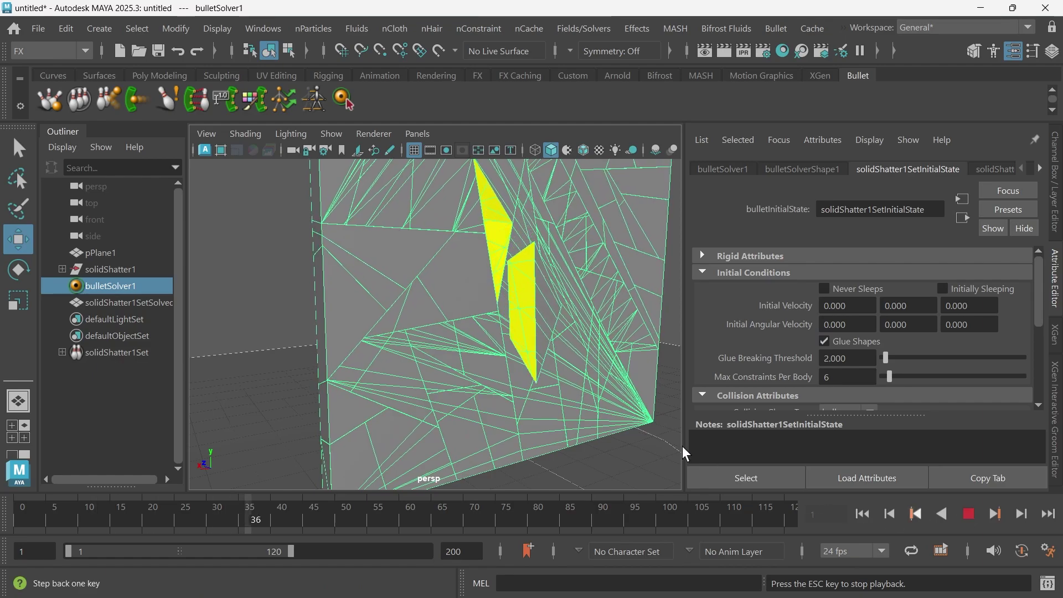
alt+drag(573, 396, 637, 429)
alt+middle_drag(587, 393, 537, 372)
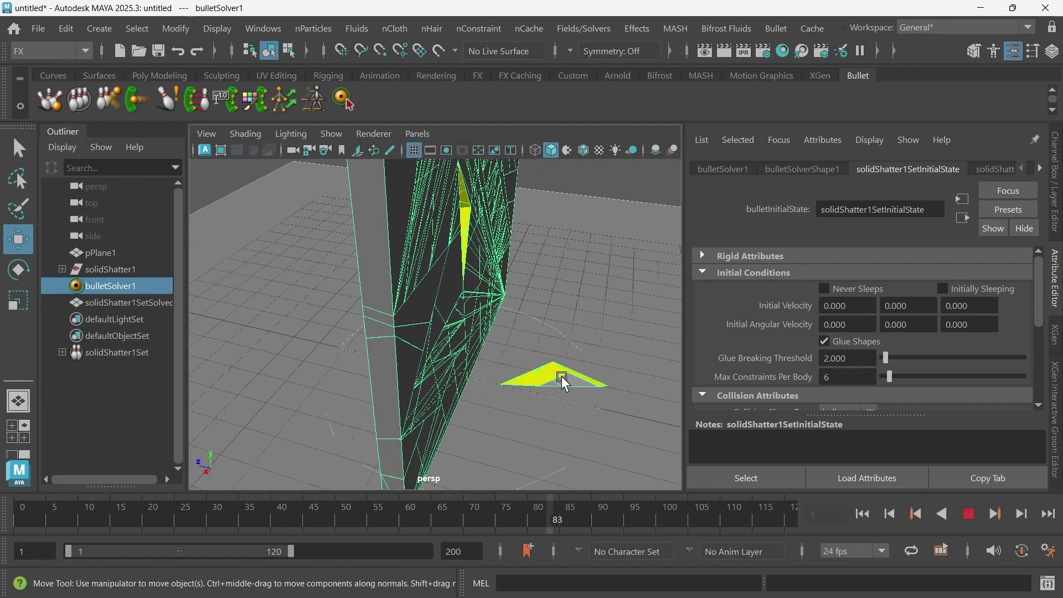
alt+drag(569, 349, 532, 332)
click(966, 517)
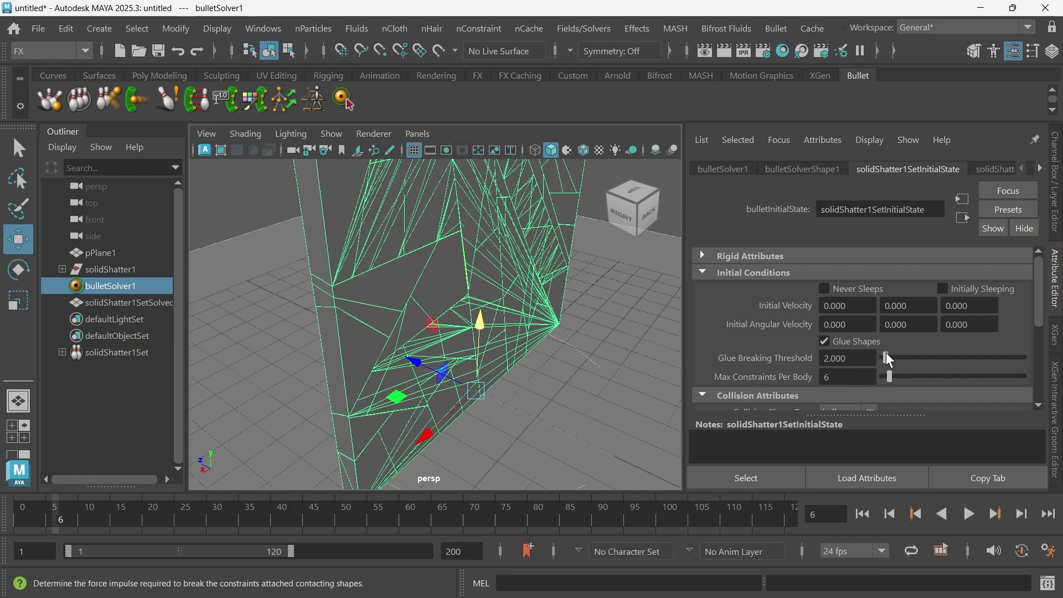
Raise Glue Breaking Threshold to 3.162, then 7.510, replaying after each change.
drag(886, 353, 887, 354)
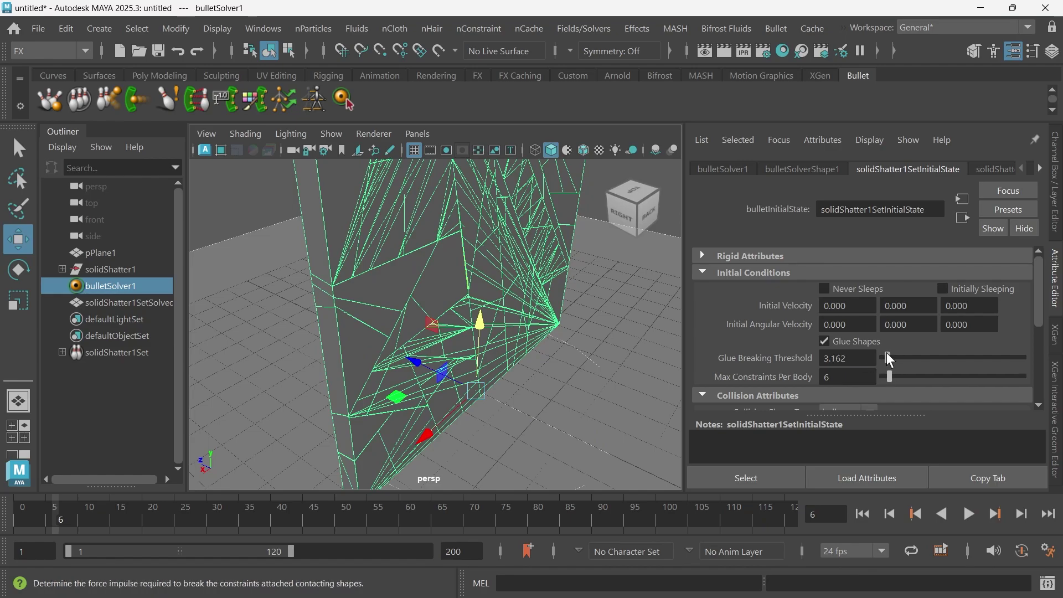
click(862, 514)
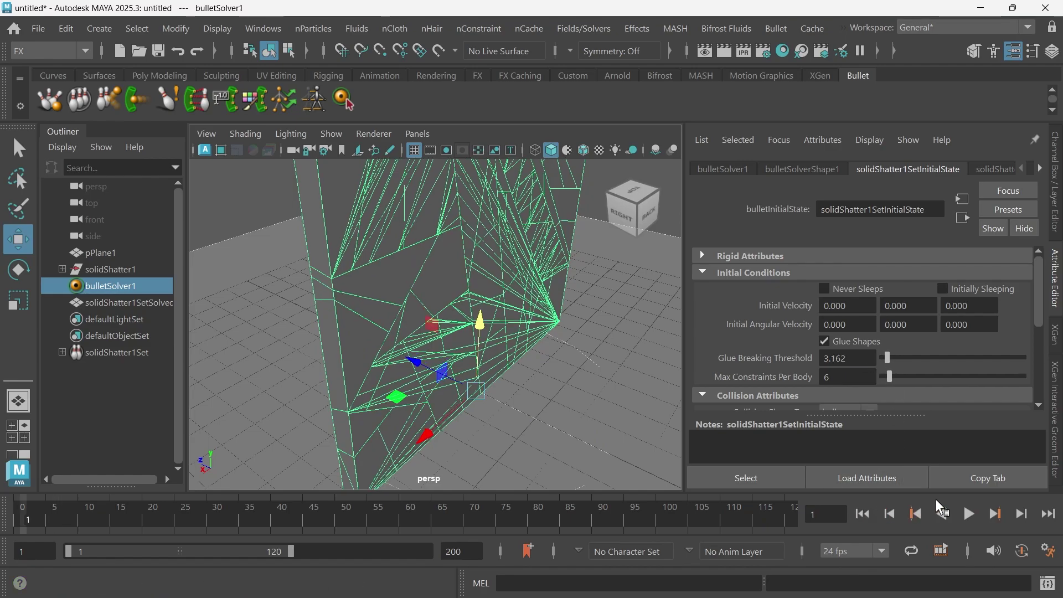
click(968, 514)
click(969, 514)
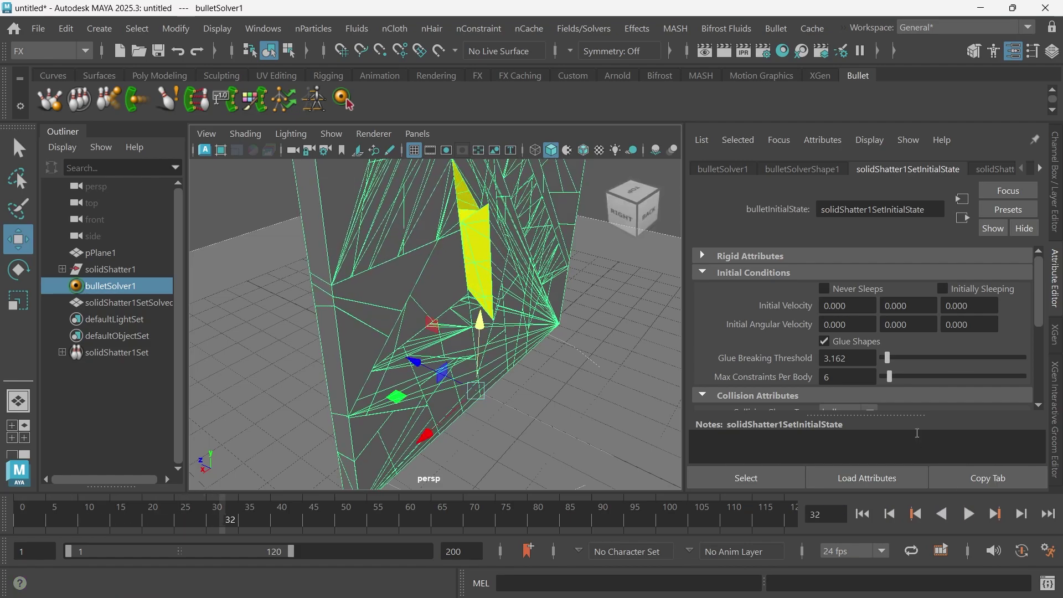
click(892, 359)
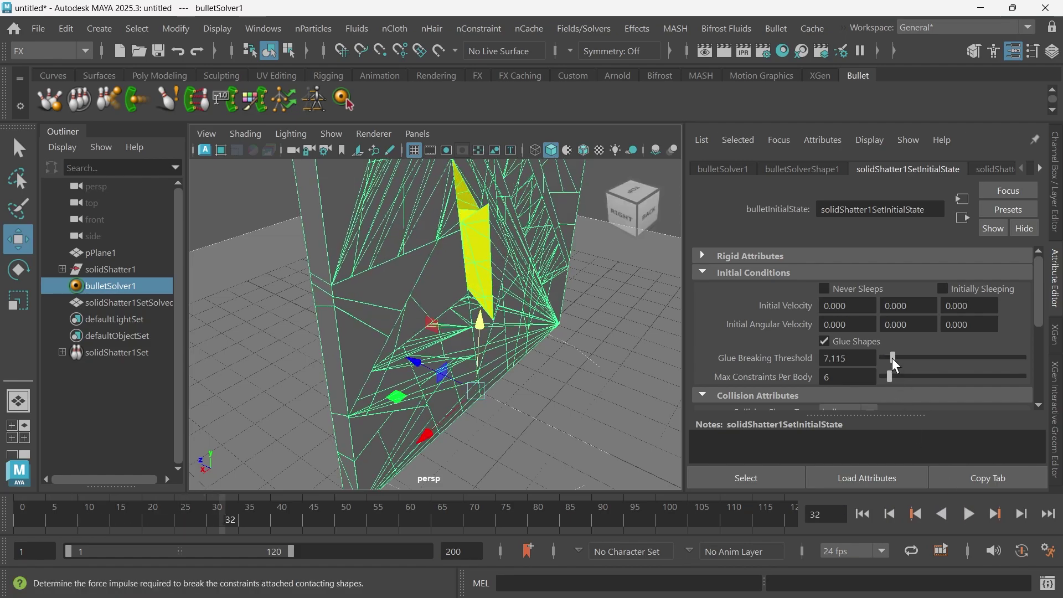
click(966, 514)
click(969, 514)
click(862, 514)
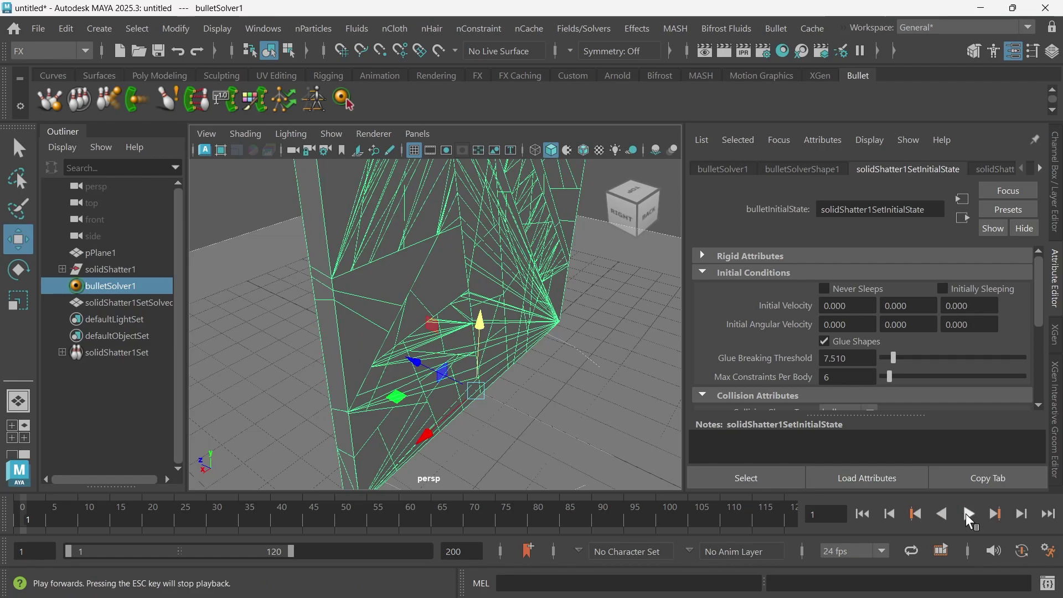
click(968, 514)
click(968, 513)
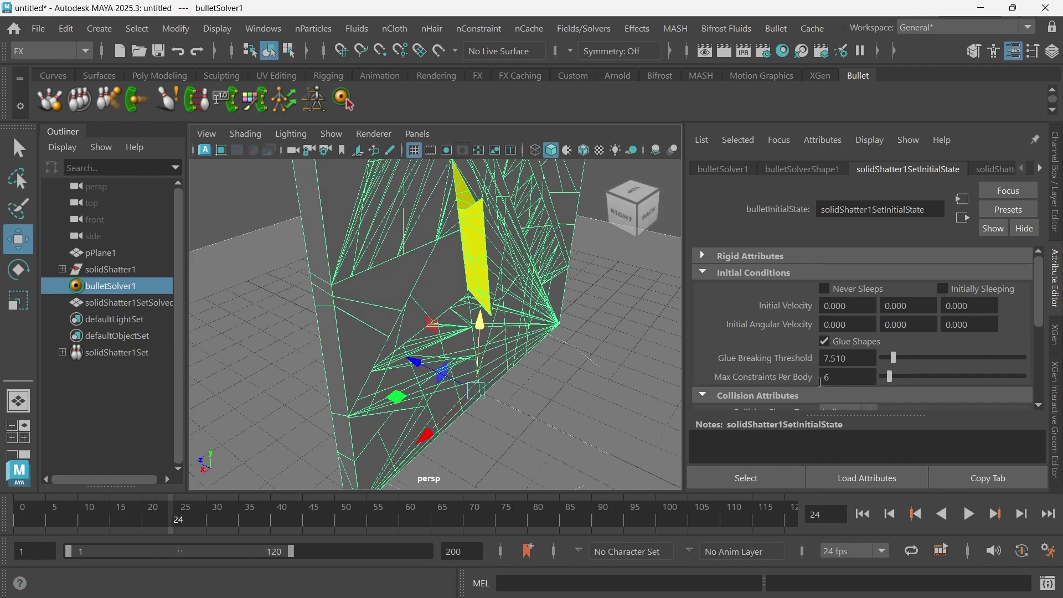
Increase Max Constraints Per Body to 8 and replay to confirm the wall stands through frame 102.
drag(888, 377, 891, 376)
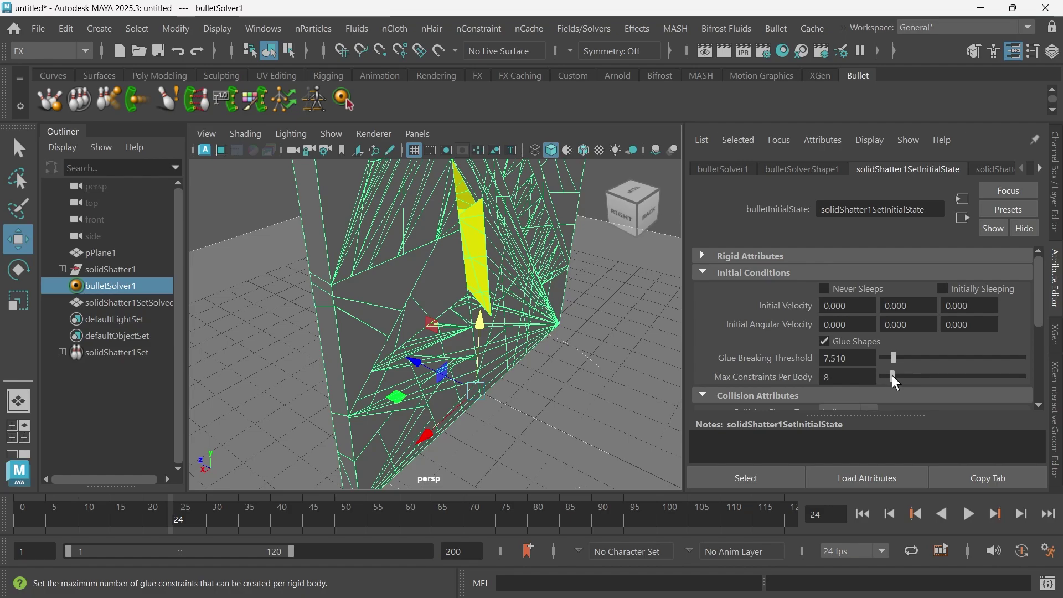
click(862, 514)
click(968, 514)
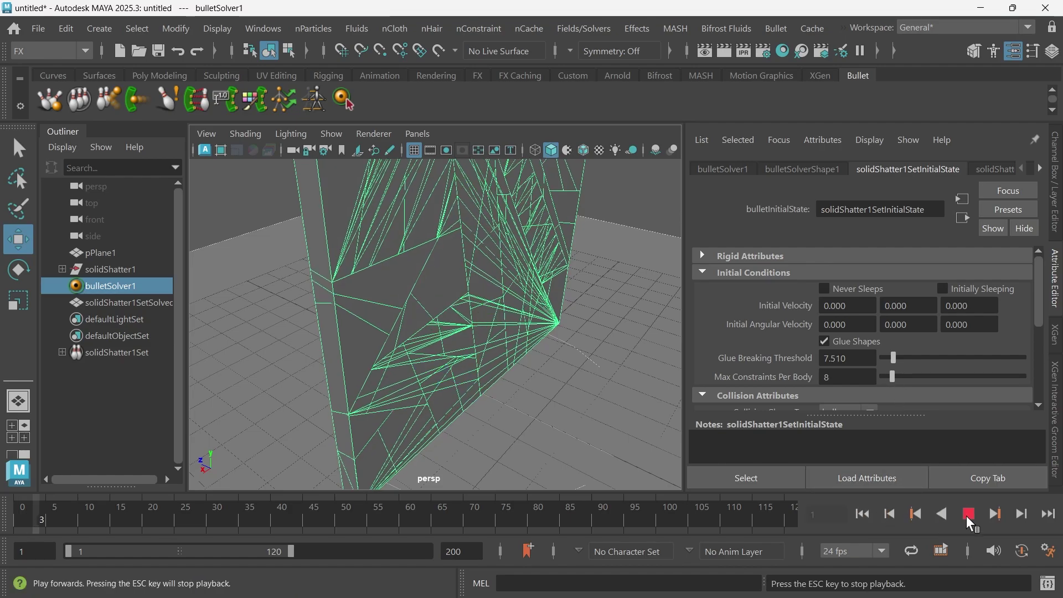
mouse_move(398, 301)
alt+mouse_down()
mouse_move(525, 301)
mouse_move(387, 286)
alt+mouse_up()
scroll(450, 281, down, 3)
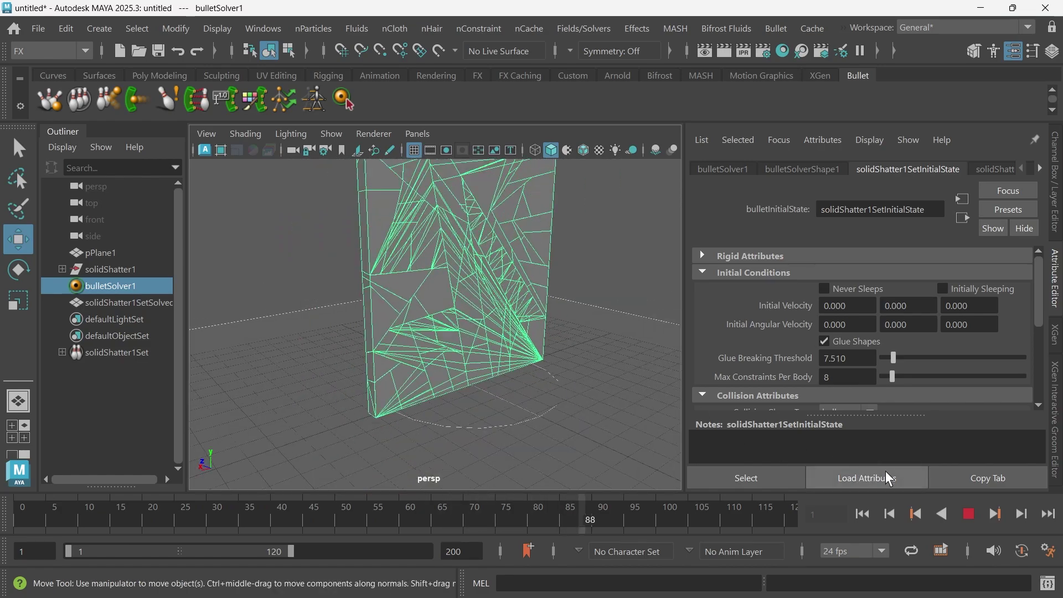
click(968, 514)
mouse_move(476, 299)
alt+mouse_down()
mouse_move(460, 296)
mouse_move(532, 297)
mouse_move(481, 288)
alt+mouse_up()
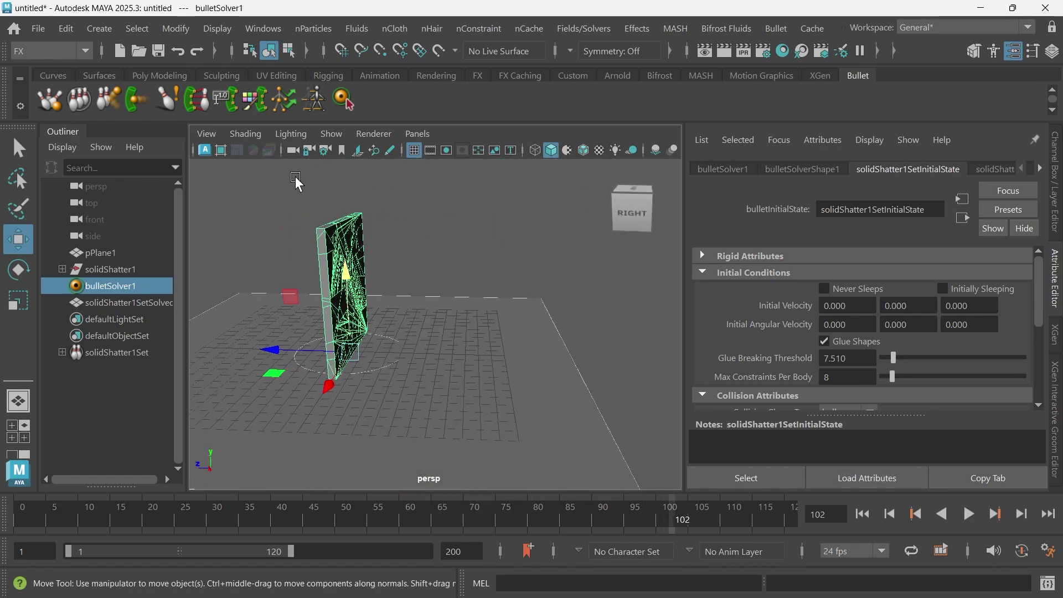
Create a polygon sphere from the Poly Modeling shelf and move it up beside the wall.
click(161, 77)
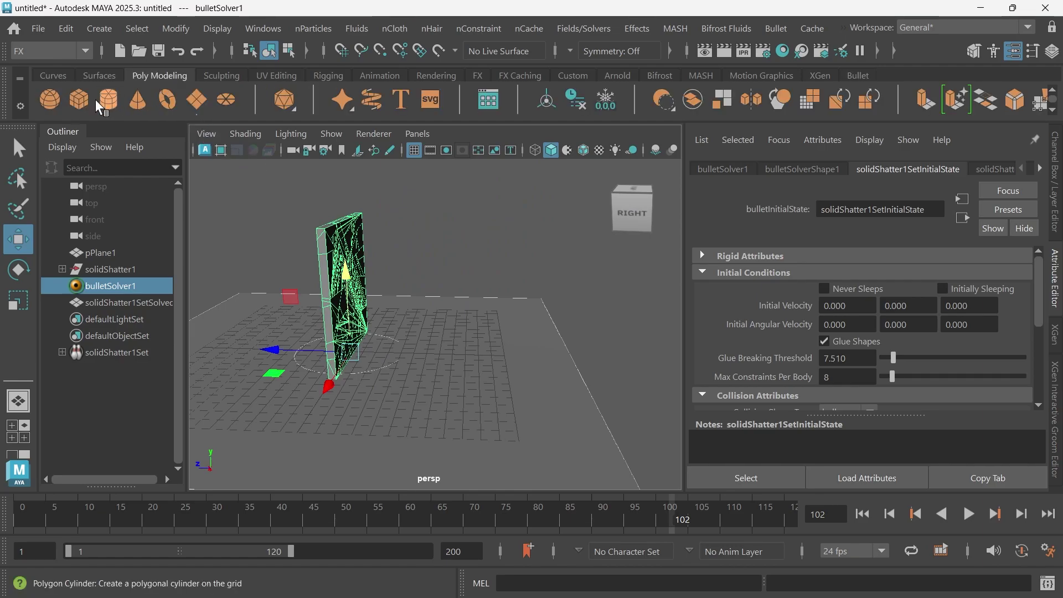
click(51, 98)
scroll(485, 299, down, 4)
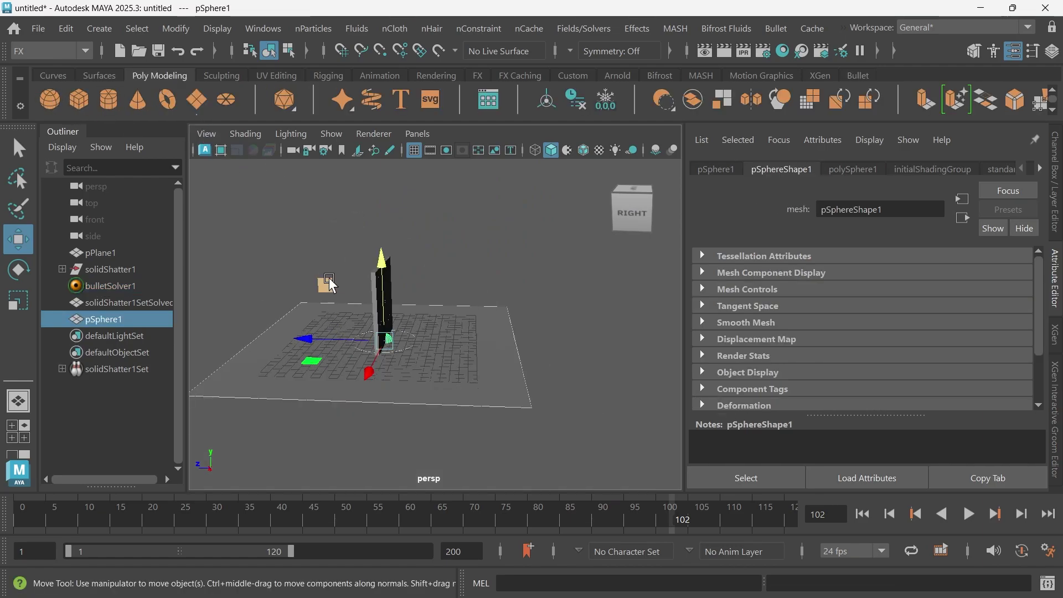
drag(328, 280, 427, 241)
scroll(489, 286, up, 5)
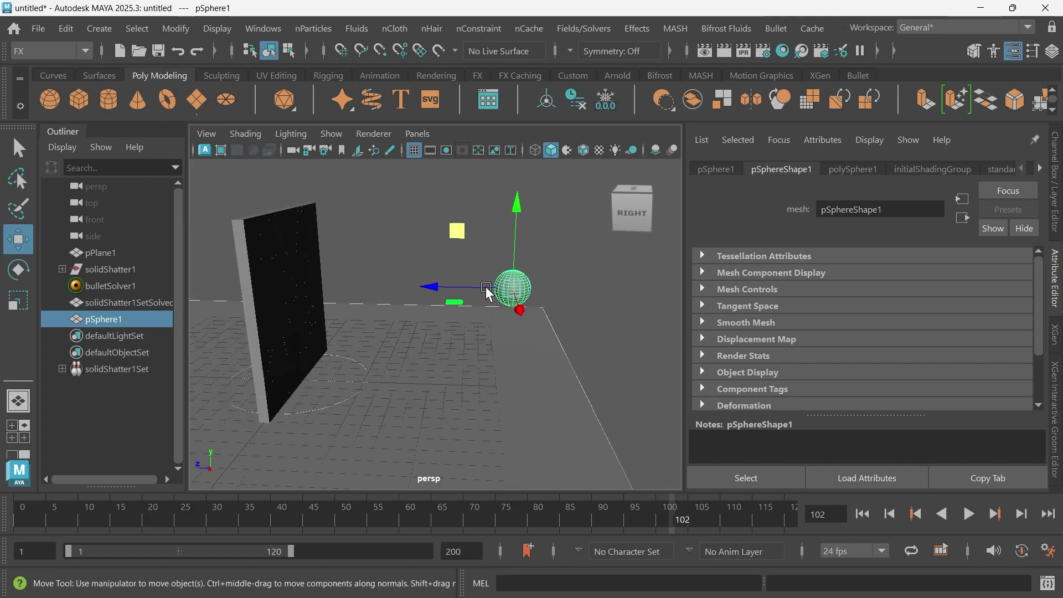
Make the sphere a Bullet Active Rigid Body with mass 1.
click(775, 28)
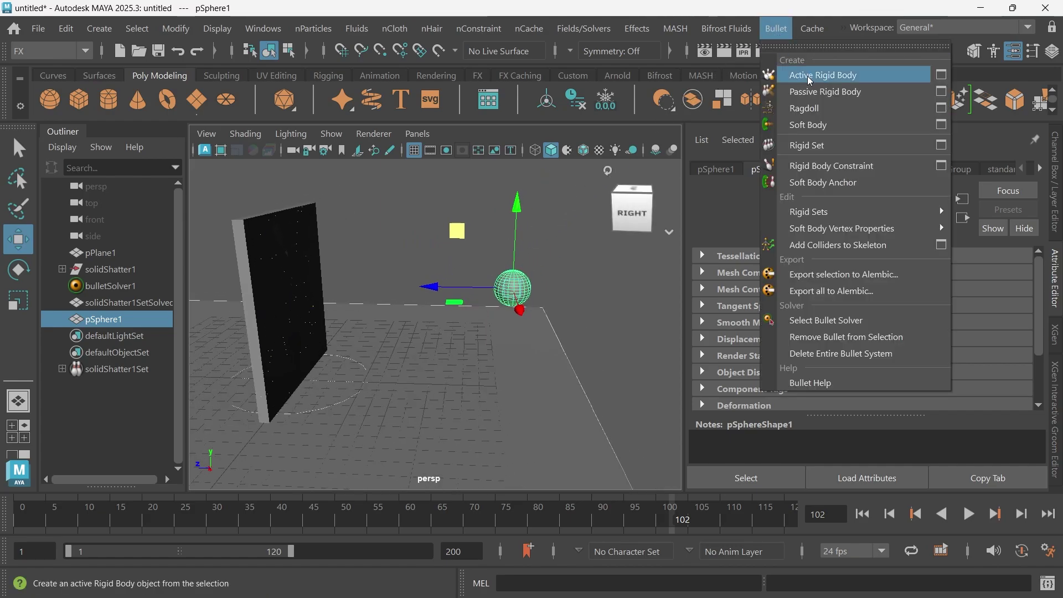
click(830, 75)
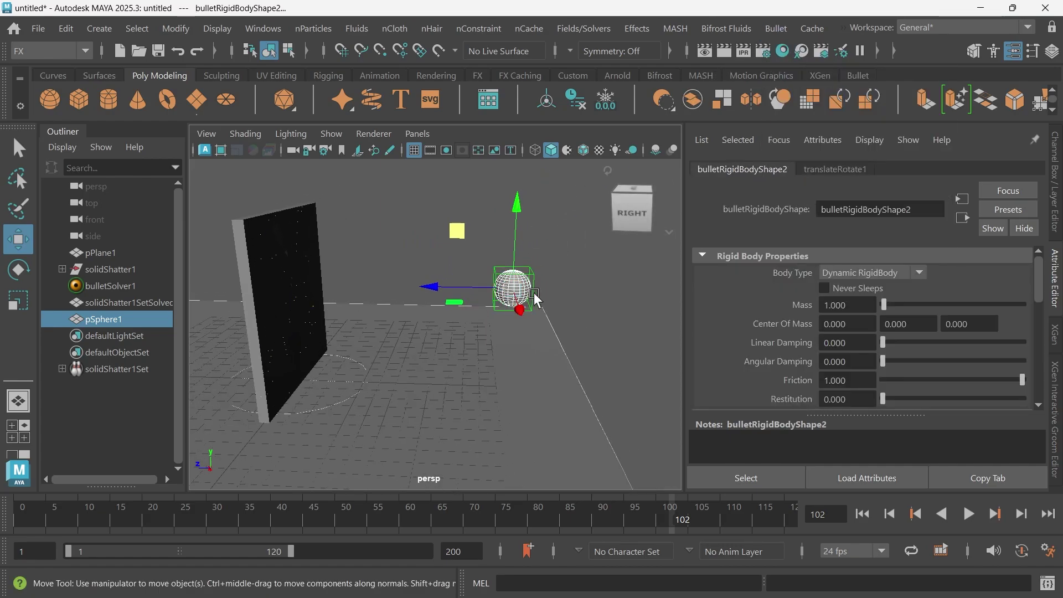
alt+drag(541, 288, 517, 281)
scroll(523, 281, up, 4)
alt+middle_drag(525, 282, 503, 277)
scroll(509, 274, up, 1)
alt+drag(497, 272, 479, 277)
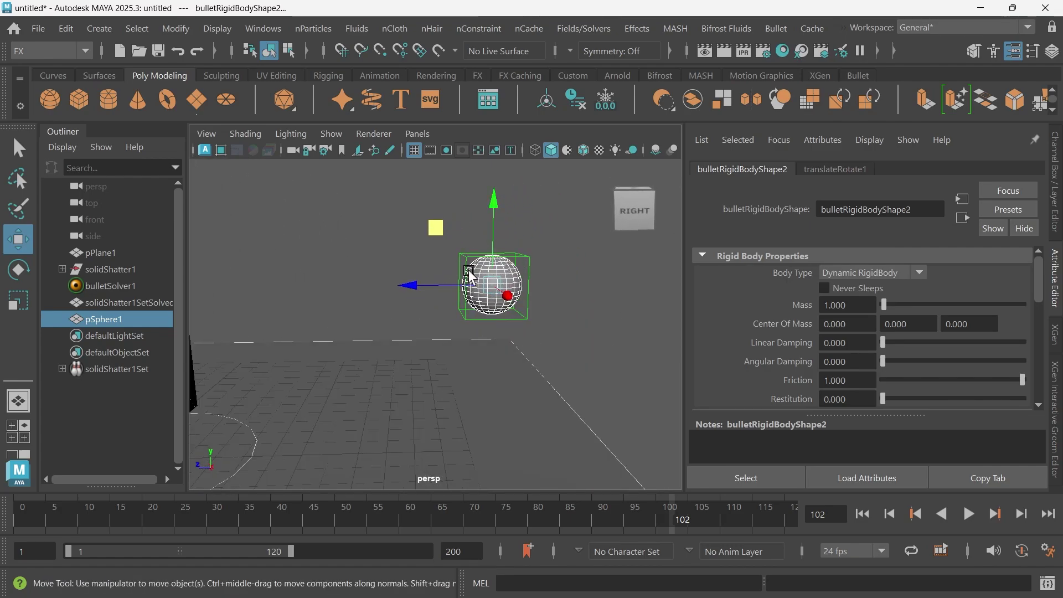
alt+middle_drag(468, 277, 500, 279)
Slide the sphere in toward the wall and nudge it slightly sideways.
drag(478, 282, 231, 285)
alt+middle_drag(350, 288, 412, 285)
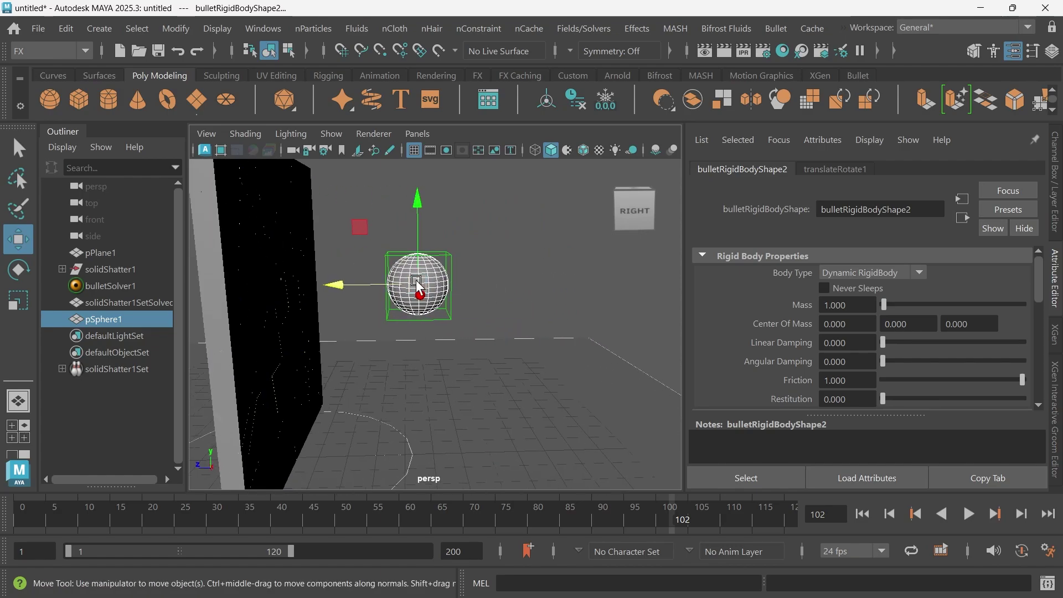
mouse_move(354, 283)
mouse_down()
mouse_move(327, 283)
mouse_move(337, 283)
mouse_up()
alt+middle_drag(337, 282, 429, 288)
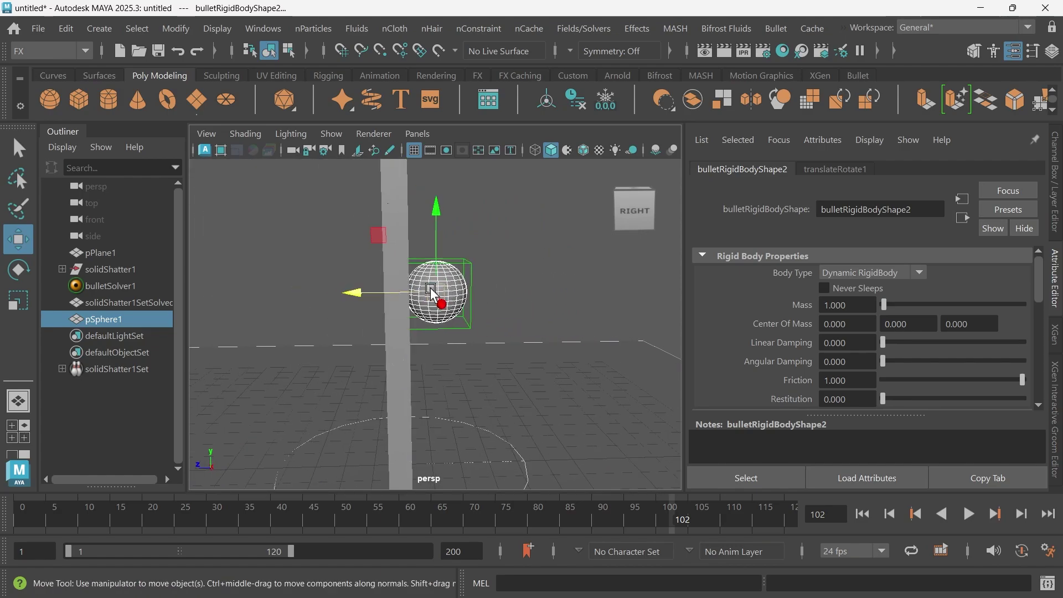
alt+drag(429, 288, 416, 297)
alt+right_drag(415, 297, 493, 289)
alt+middle_drag(396, 275, 433, 286)
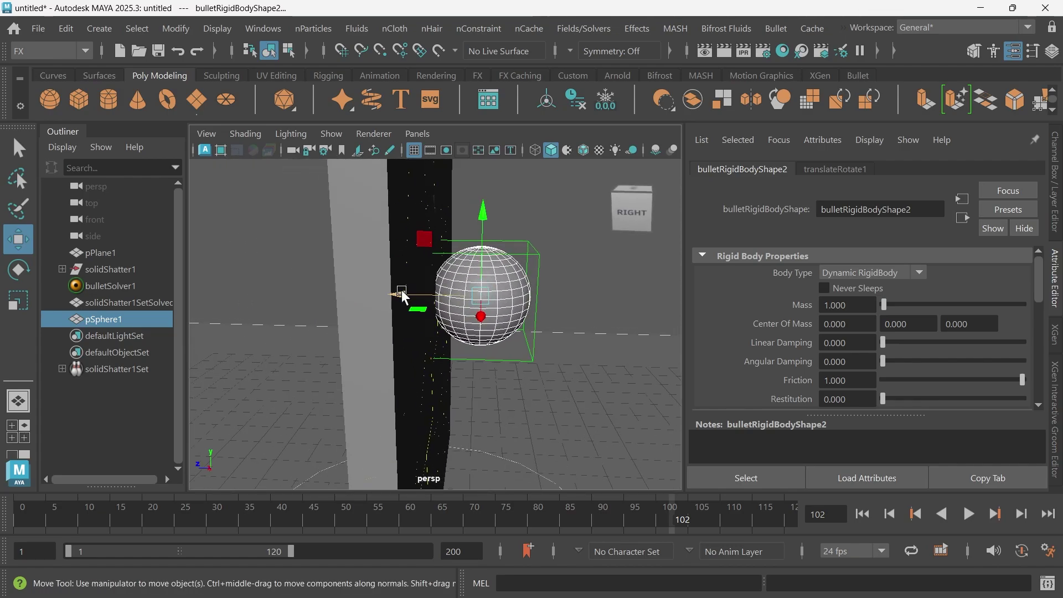
drag(402, 297, 448, 293)
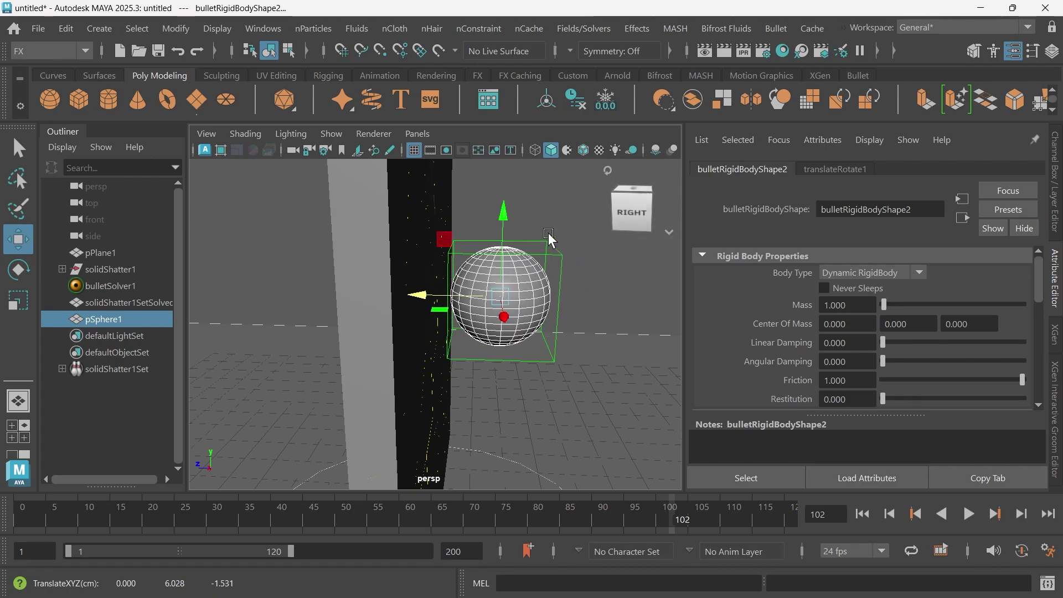
Move the sphere back out so it sits a little in front of the wall.
drag(425, 300, 602, 300)
scroll(530, 281, down, 5)
alt+middle_drag(532, 279, 433, 261)
drag(382, 296, 446, 301)
alt+middle_drag(559, 305, 491, 297)
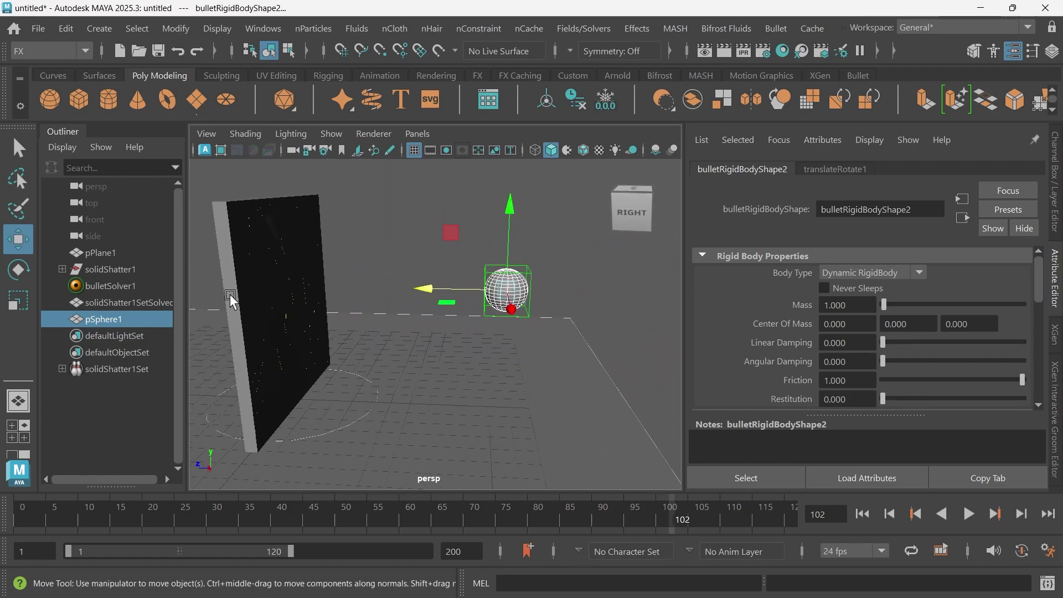
Set pSphere1's bulletRigidBodyShape2 Collider Shape Type to sphere.
click(143, 320)
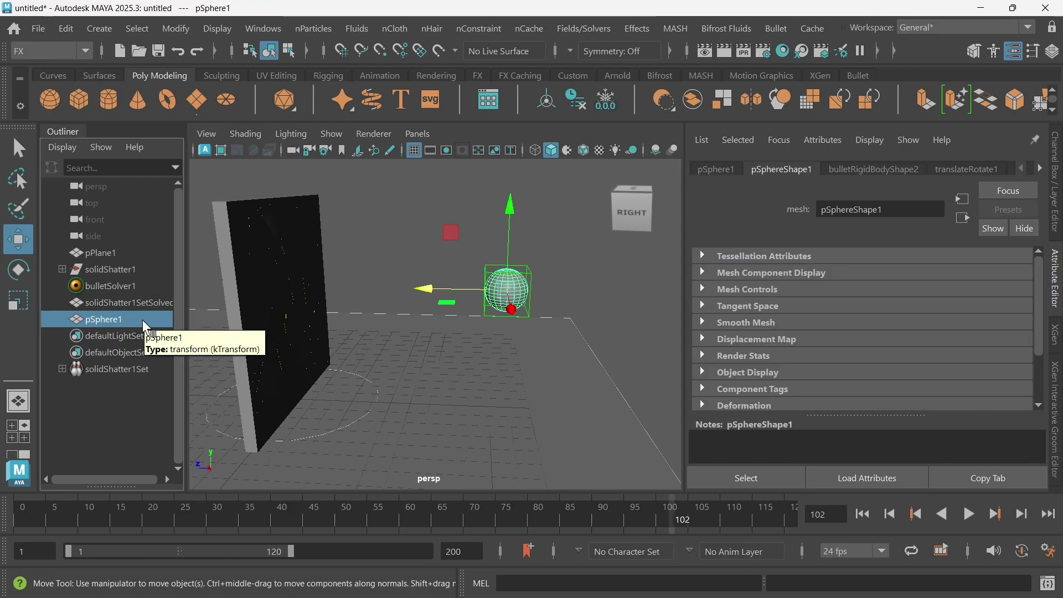
click(874, 169)
scroll(866, 320, down, 5)
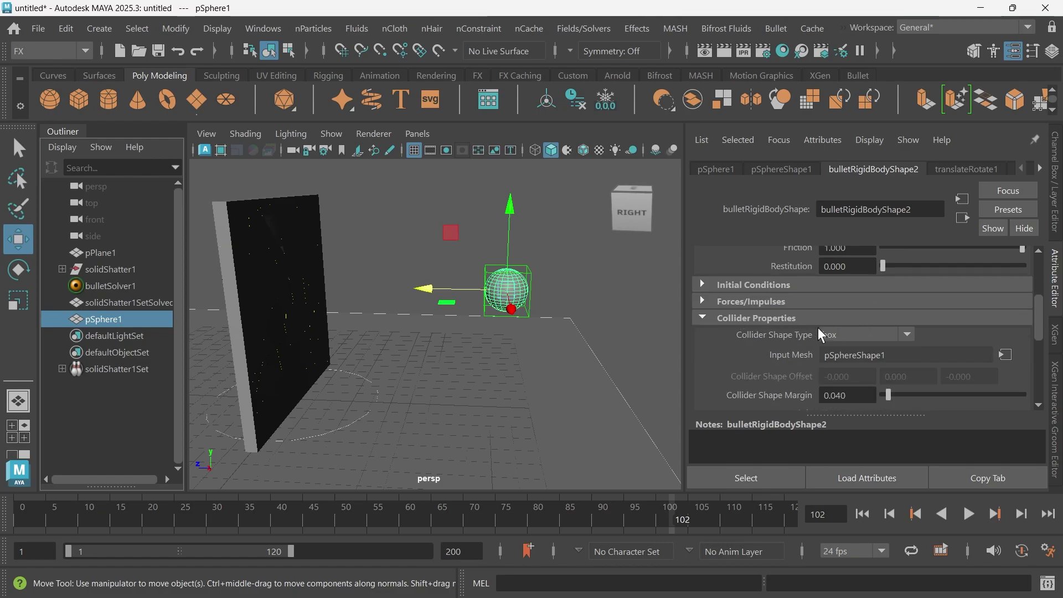
click(843, 335)
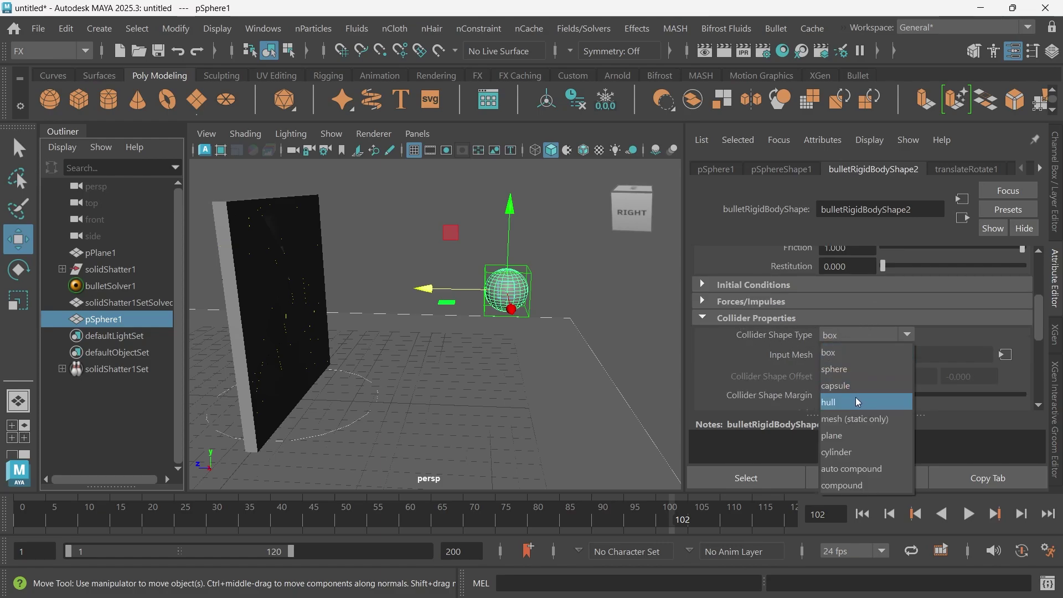
click(846, 368)
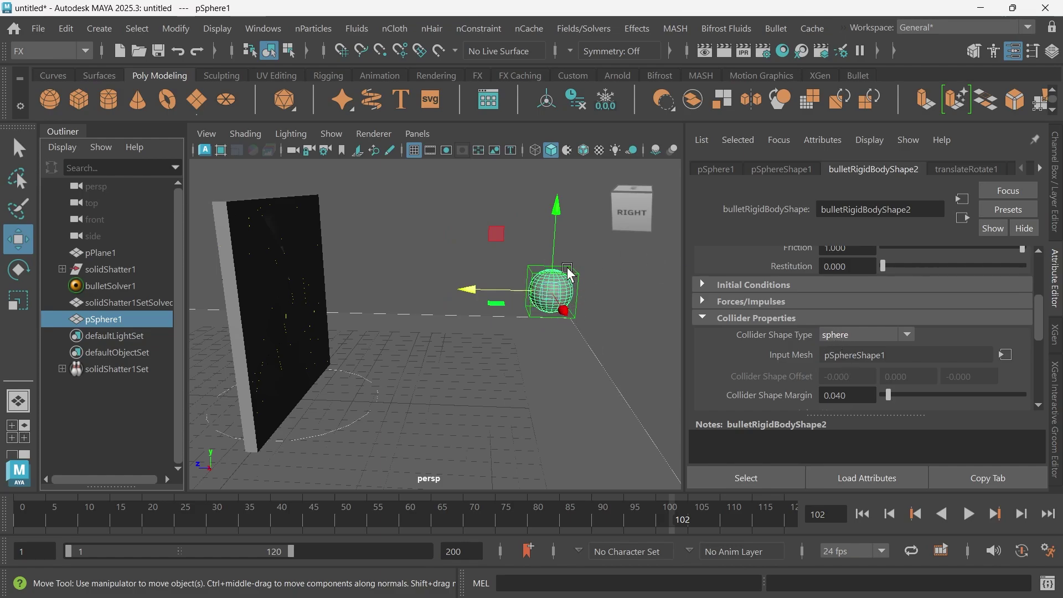
Rewind the simulation to frame 1.
click(862, 513)
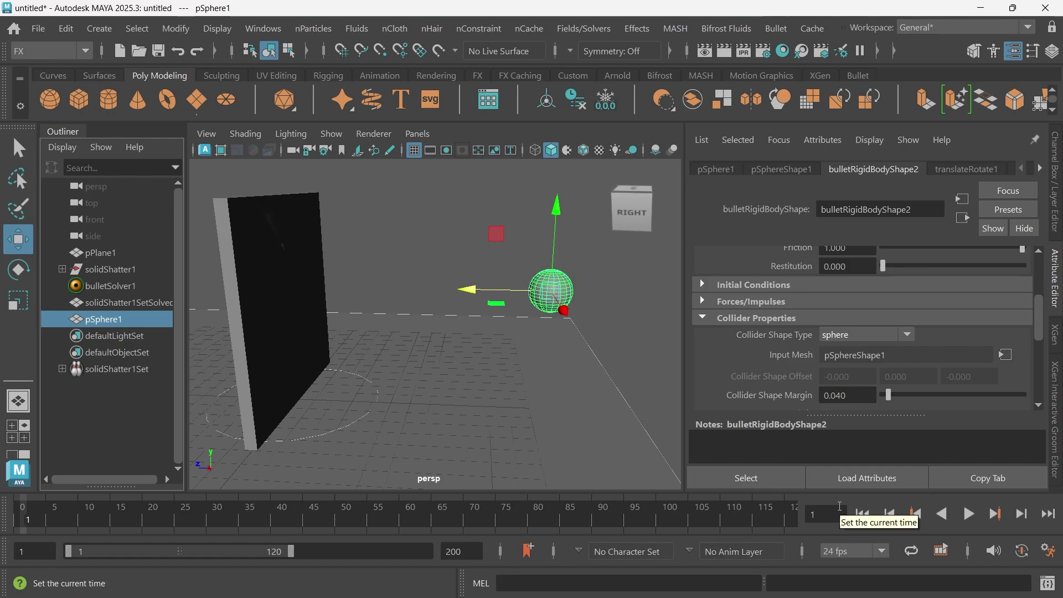
scroll(779, 324, up, 2)
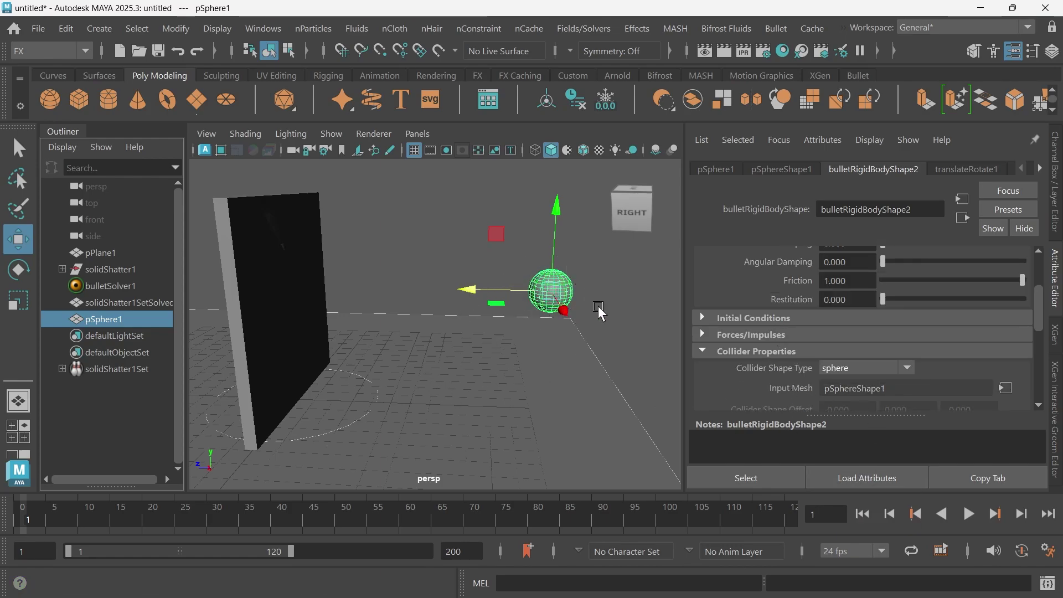
scroll(742, 335, up, 4)
scroll(792, 313, up, 2)
scroll(792, 313, down, 2)
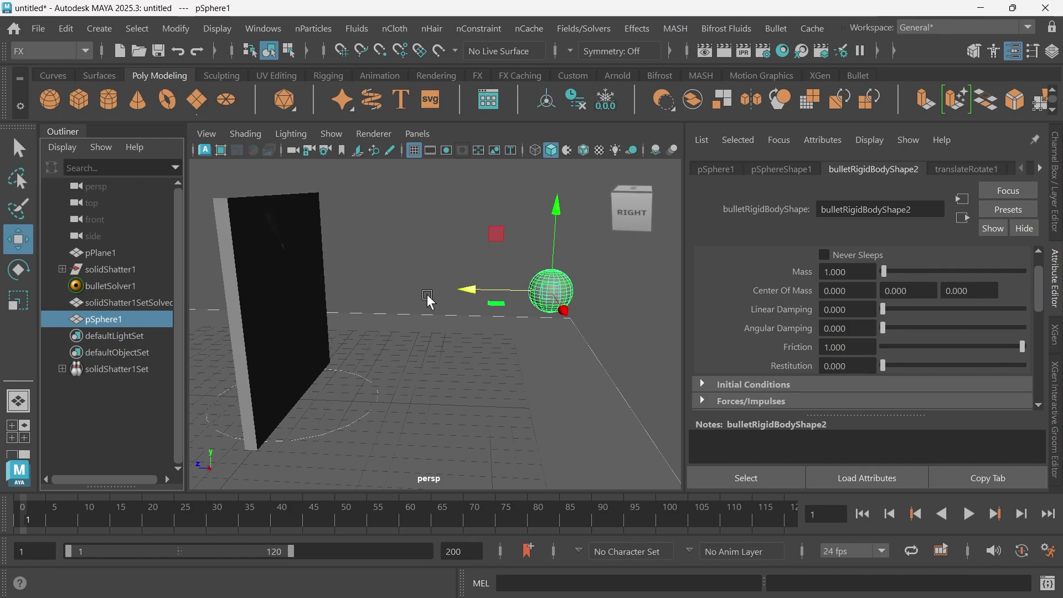
Expand the sphere's Initial Conditions and set Initial Velocity Z to 75.
scroll(766, 363, down, 2)
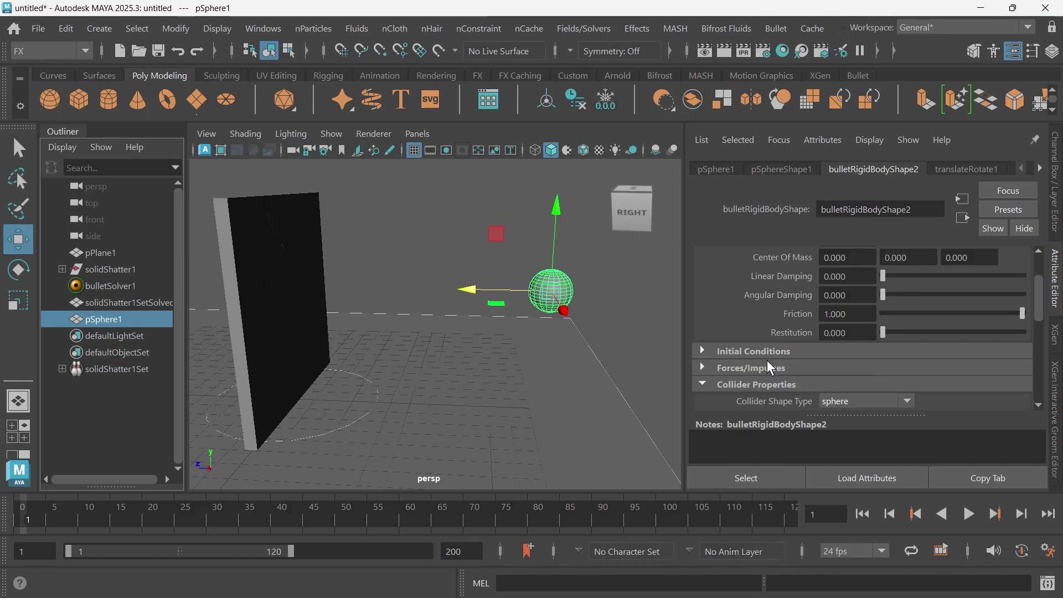
scroll(769, 351, up, 2)
scroll(769, 354, down, 1)
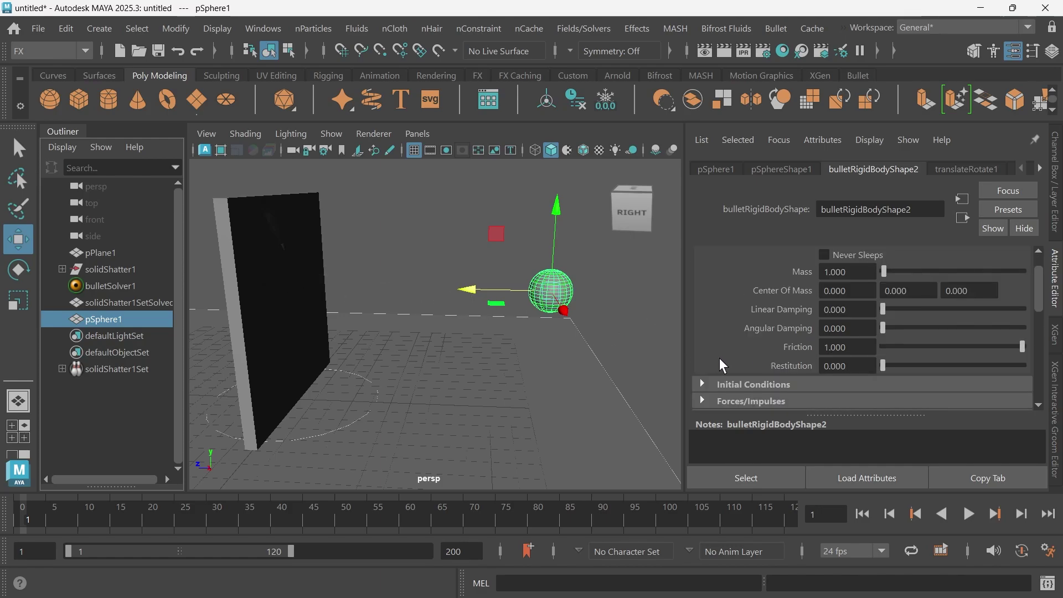
click(702, 383)
scroll(778, 322, down, 2)
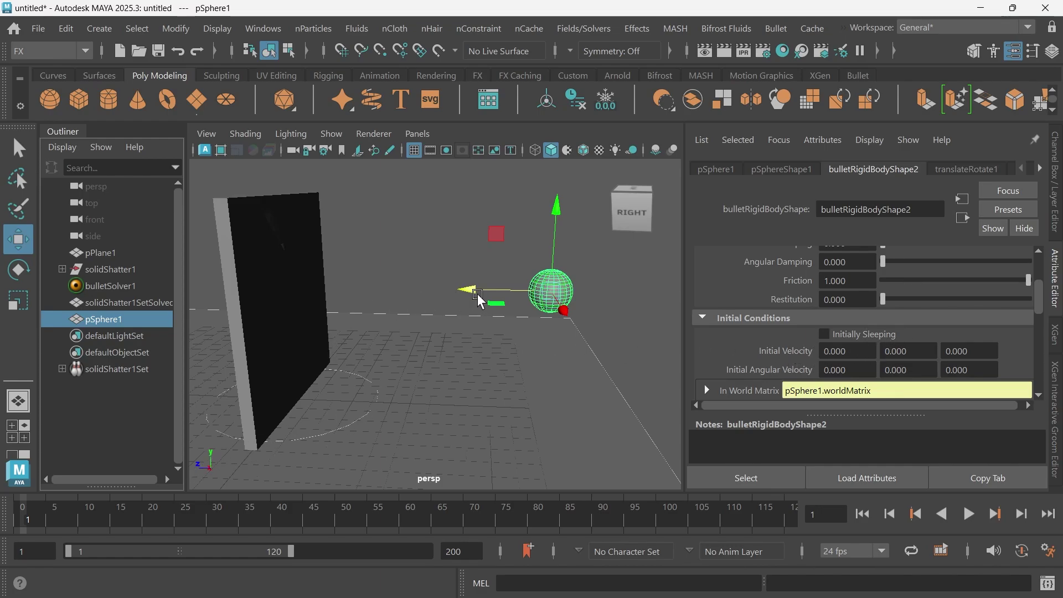
mouse_move(484, 294)
mouse_down()
mouse_move(280, 294)
mouse_move(496, 295)
mouse_up()
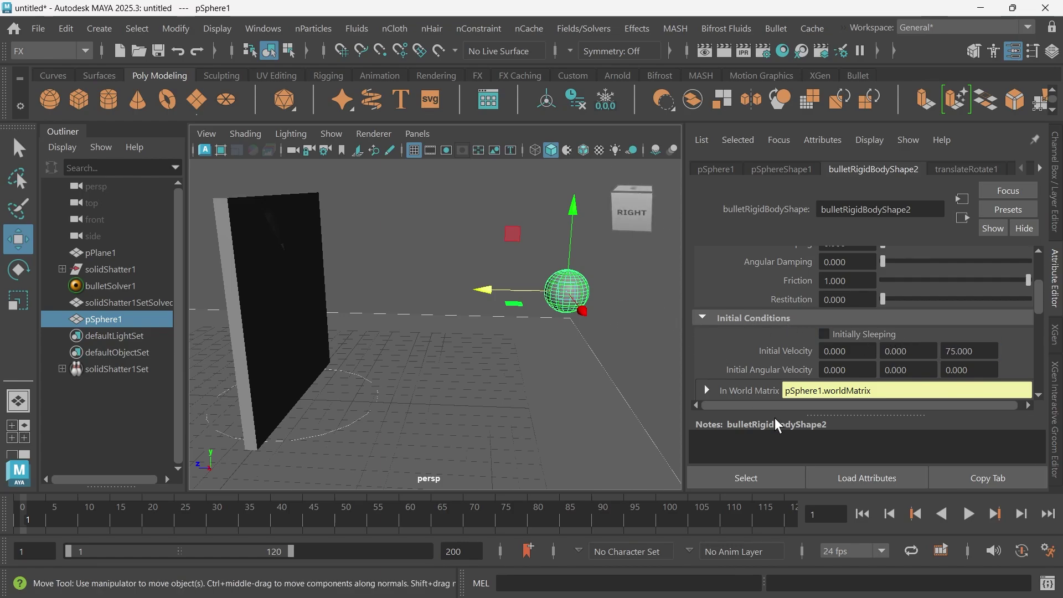
Play the simulation to watch the sphere launch toward the wall, then rewind to frame 1.
click(966, 515)
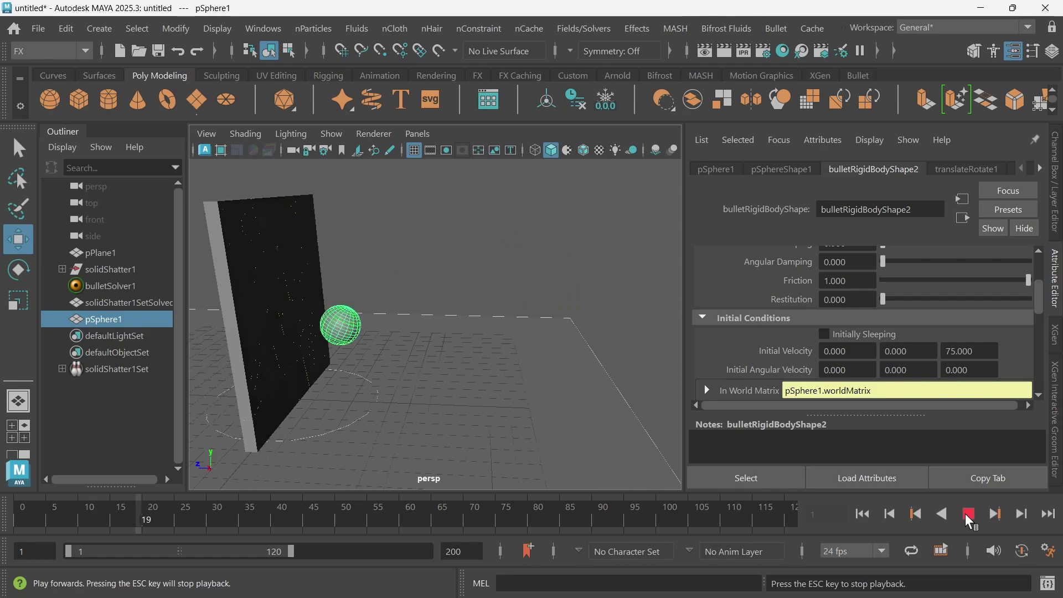
alt+drag(424, 324, 413, 324)
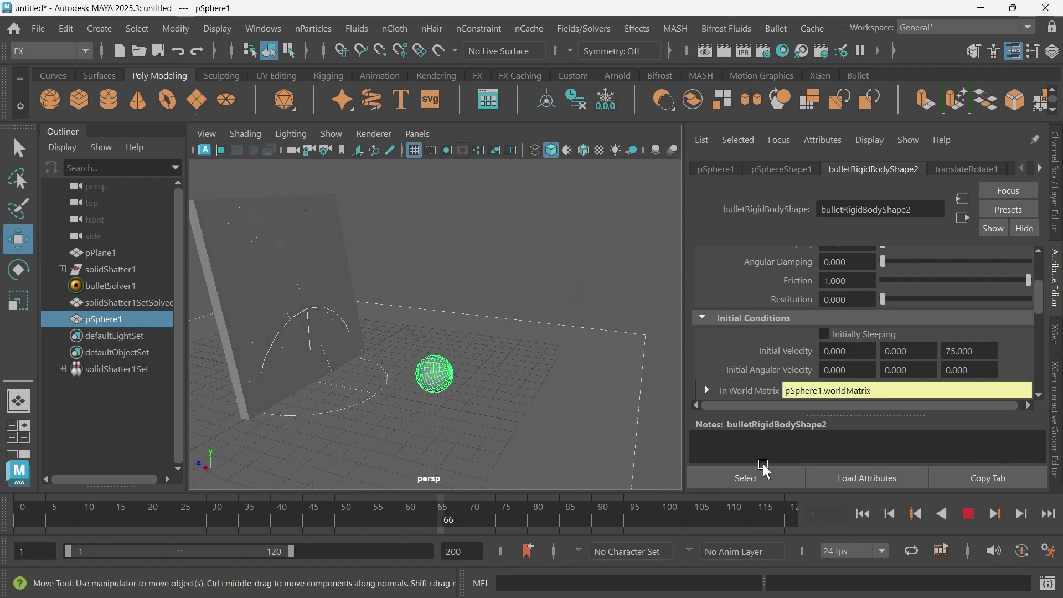
click(969, 514)
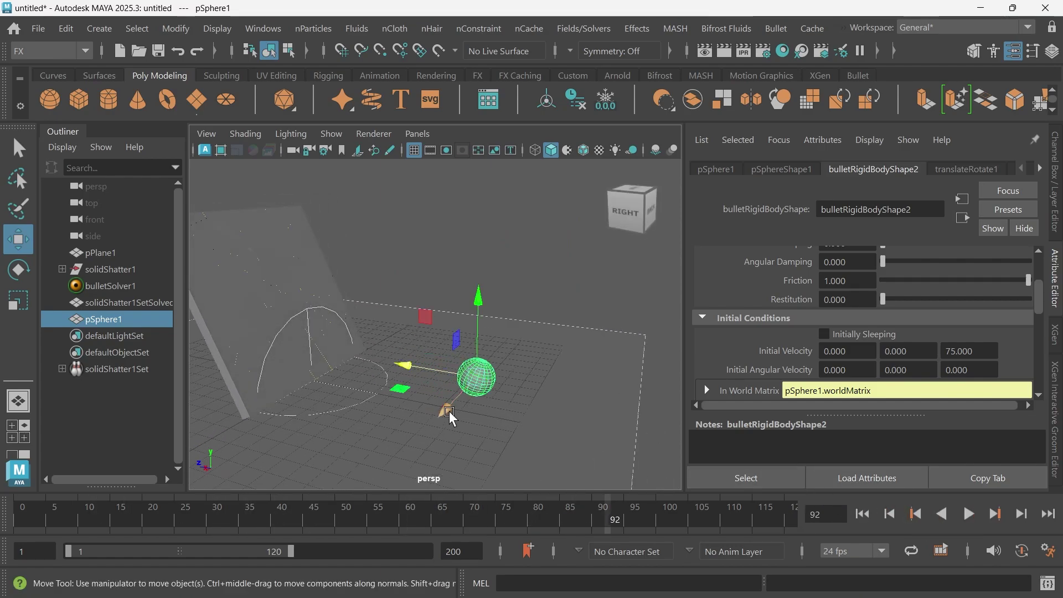
scroll(495, 372, down, 2)
alt+drag(495, 372, 512, 371)
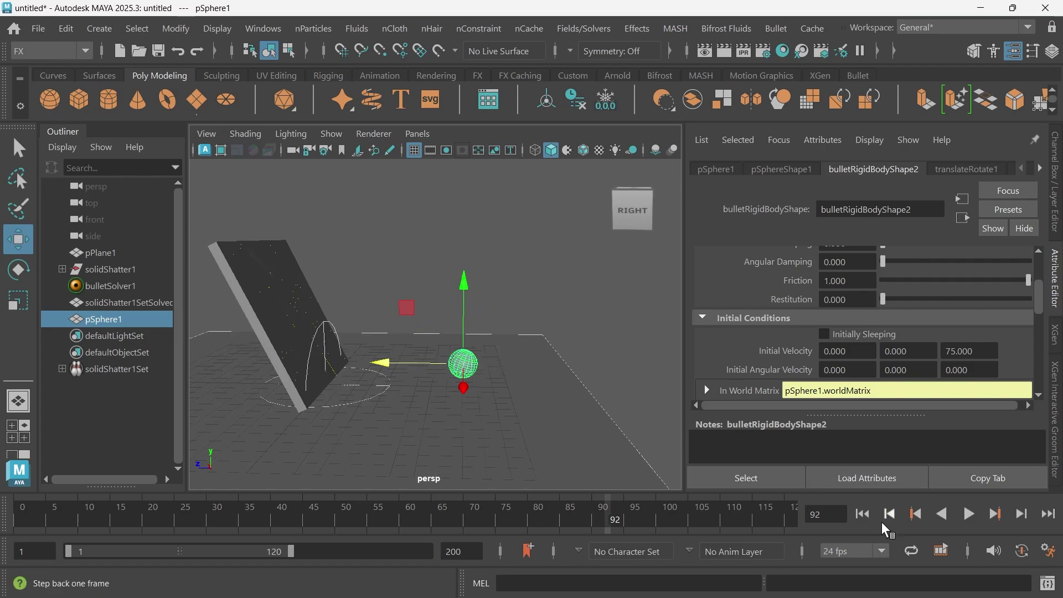
click(862, 514)
scroll(811, 327, up, 2)
scroll(810, 324, up, 4)
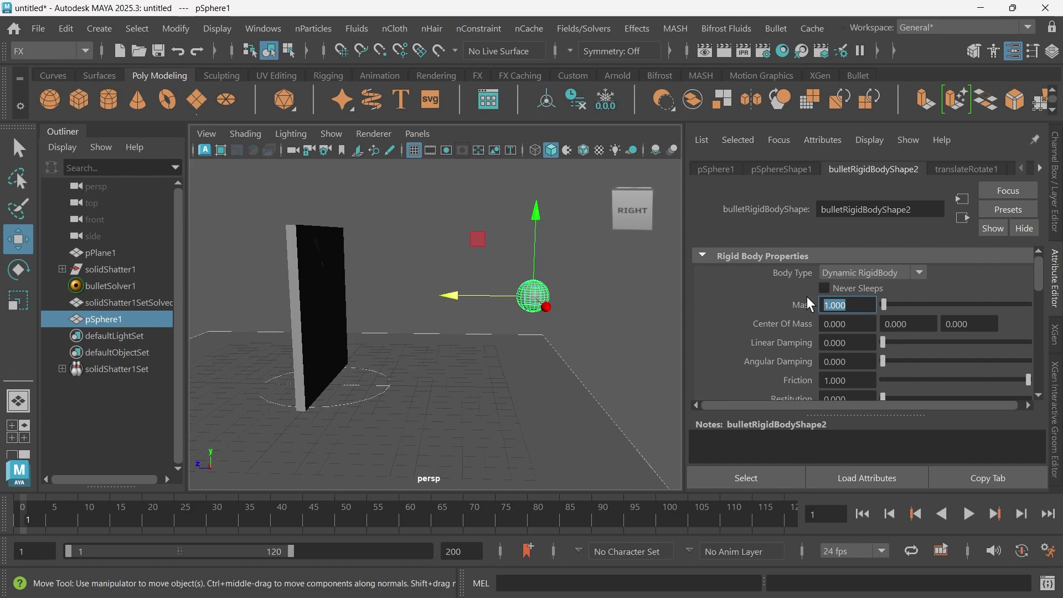
Set the sphere's rigid-body mass to 20, replay the impact, and rewind to frame 1.
text(20)
key(Return)
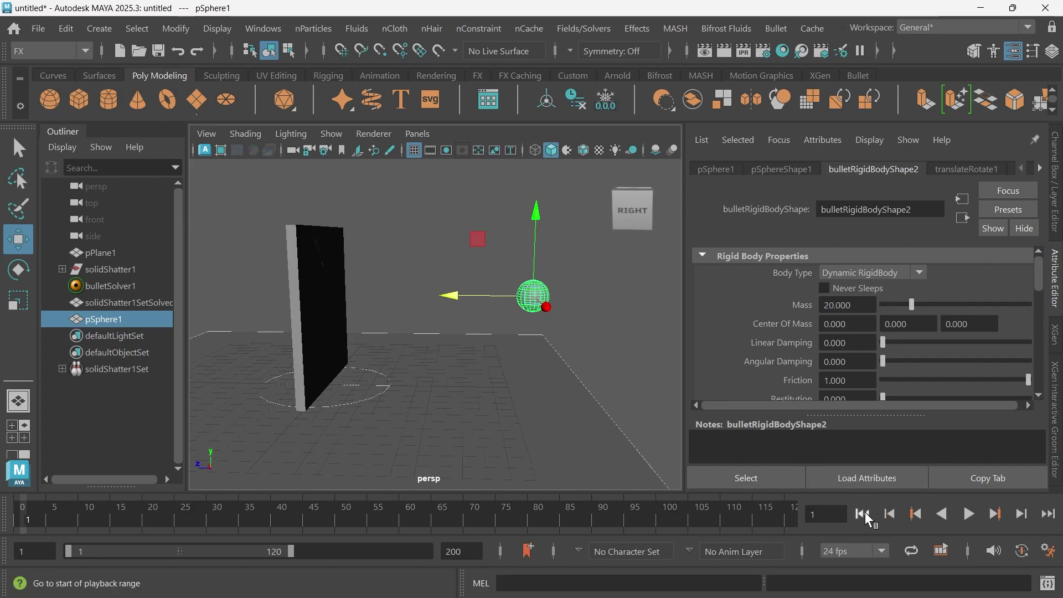
click(968, 513)
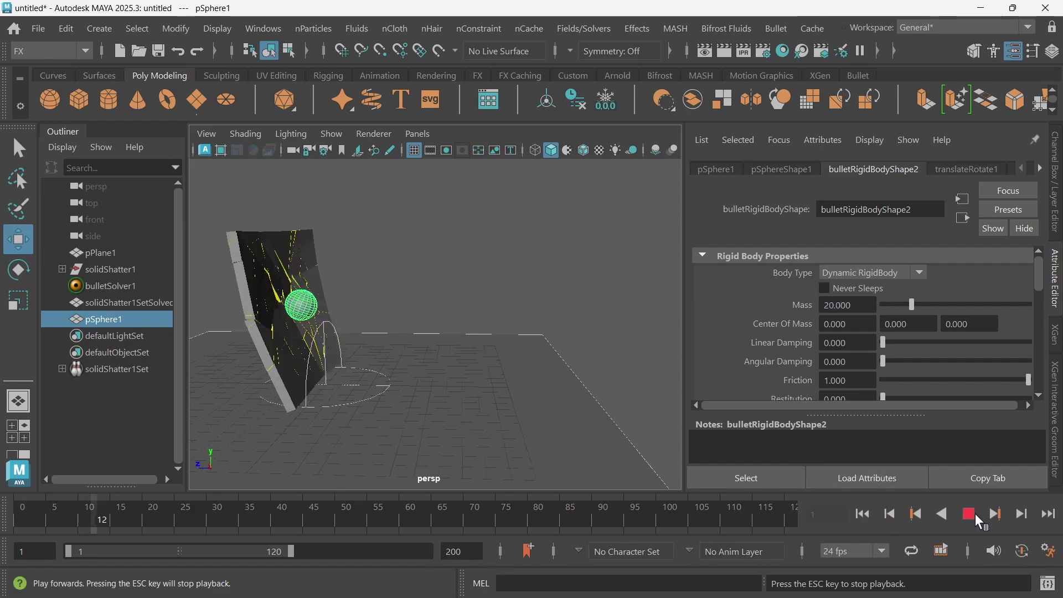
click(968, 514)
alt+drag(401, 352, 346, 381)
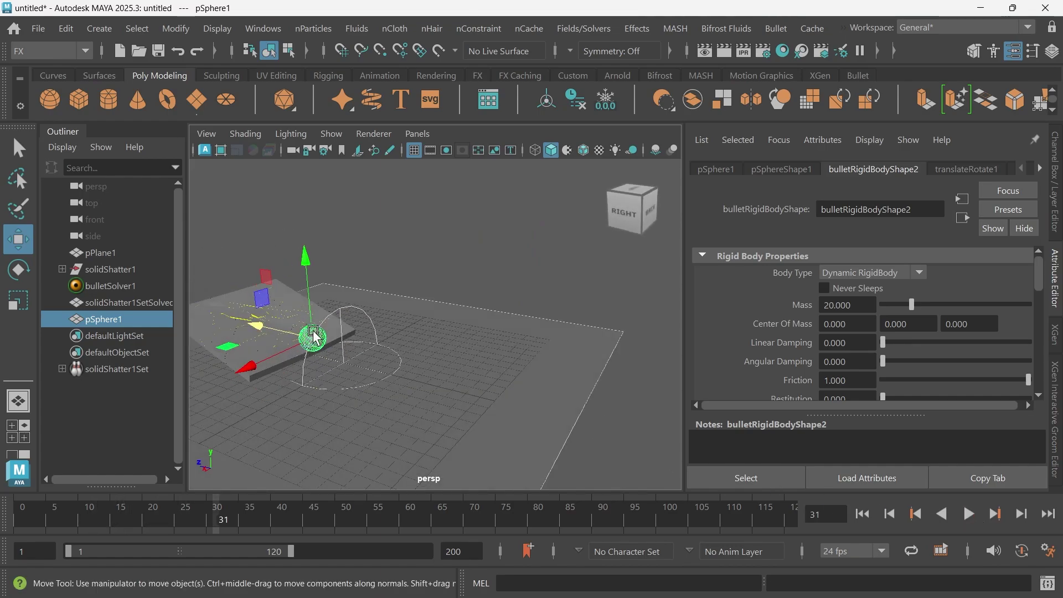
alt+drag(432, 366, 392, 364)
alt+middle_drag(386, 355, 409, 346)
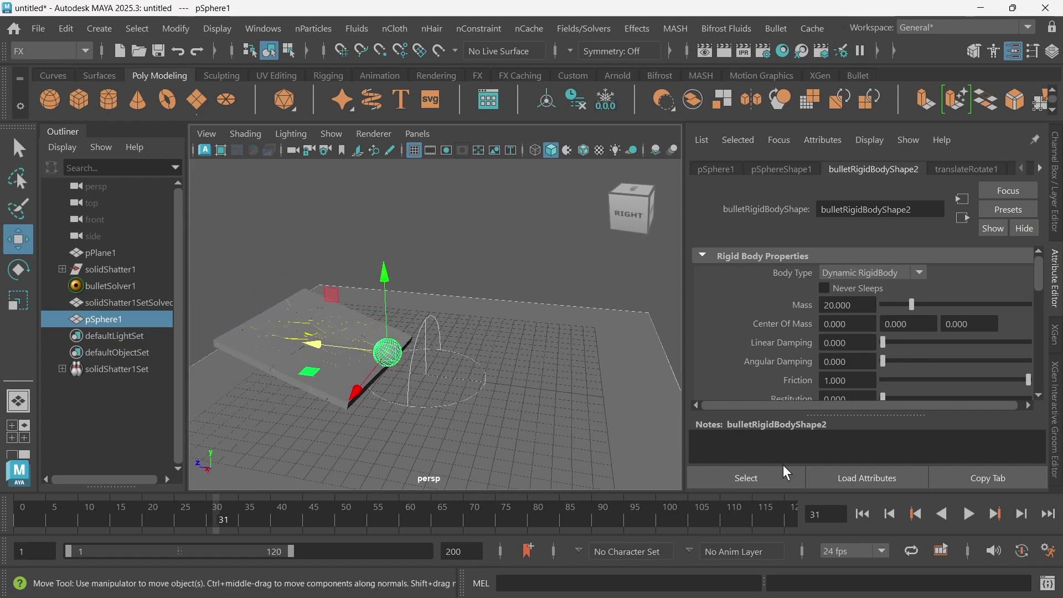
click(862, 514)
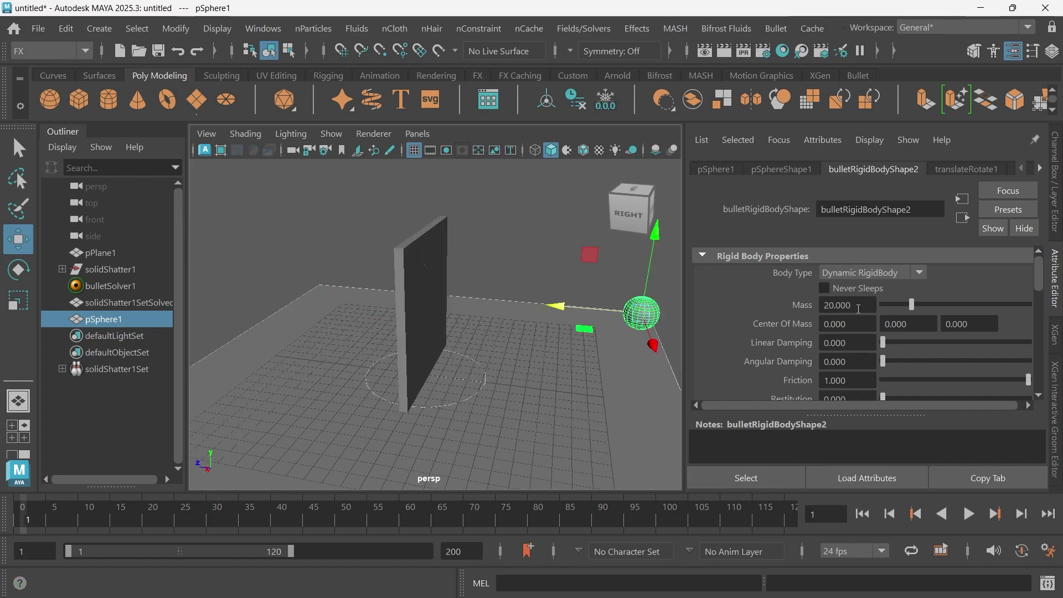
Raise the mass to 50 and replay, stopping at frame 43.
double_click(858, 307)
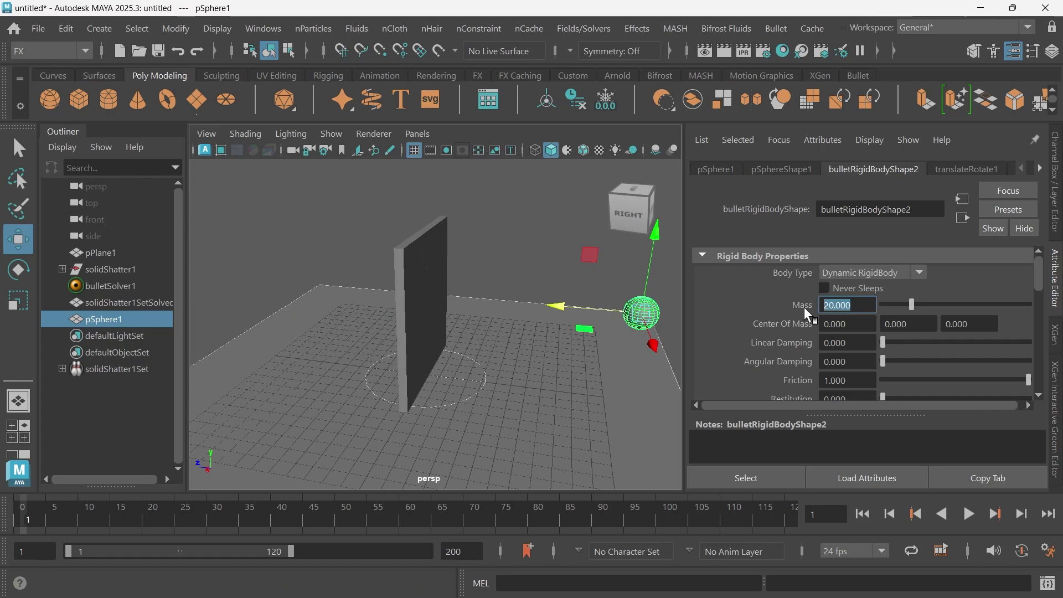
text(50)
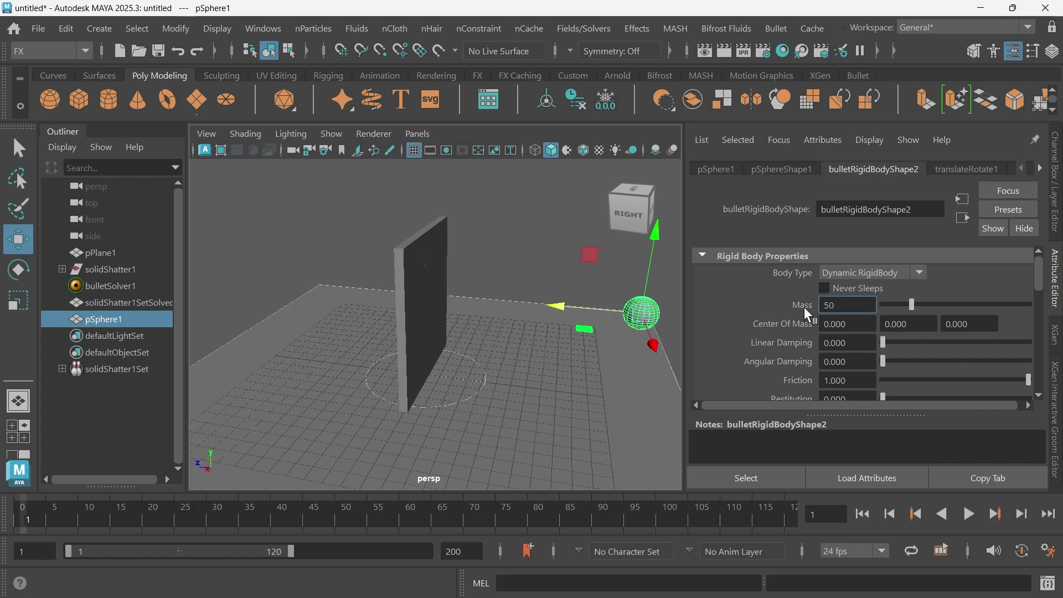
key(Return)
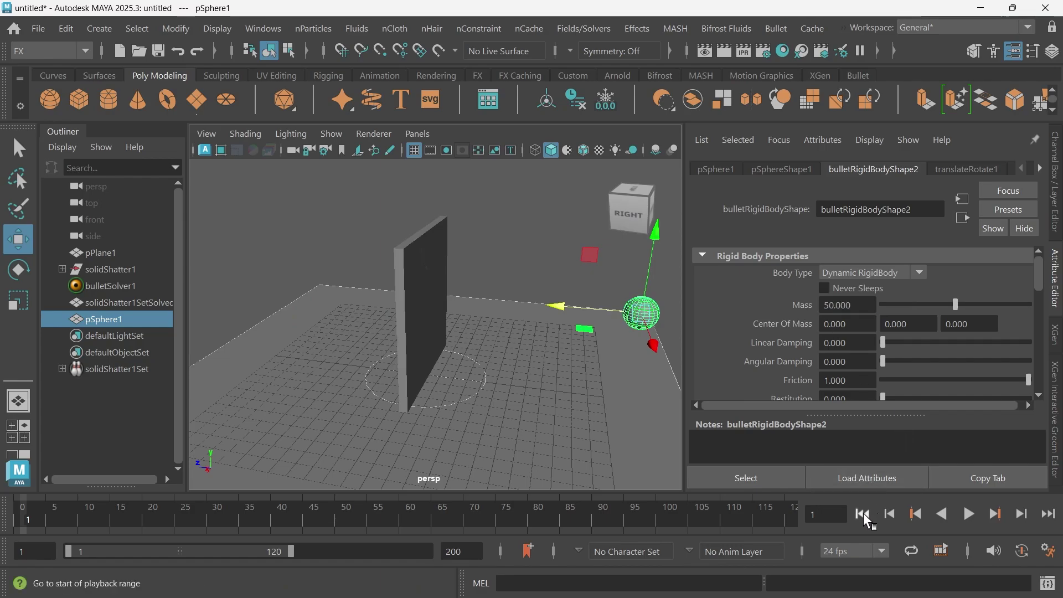
click(964, 512)
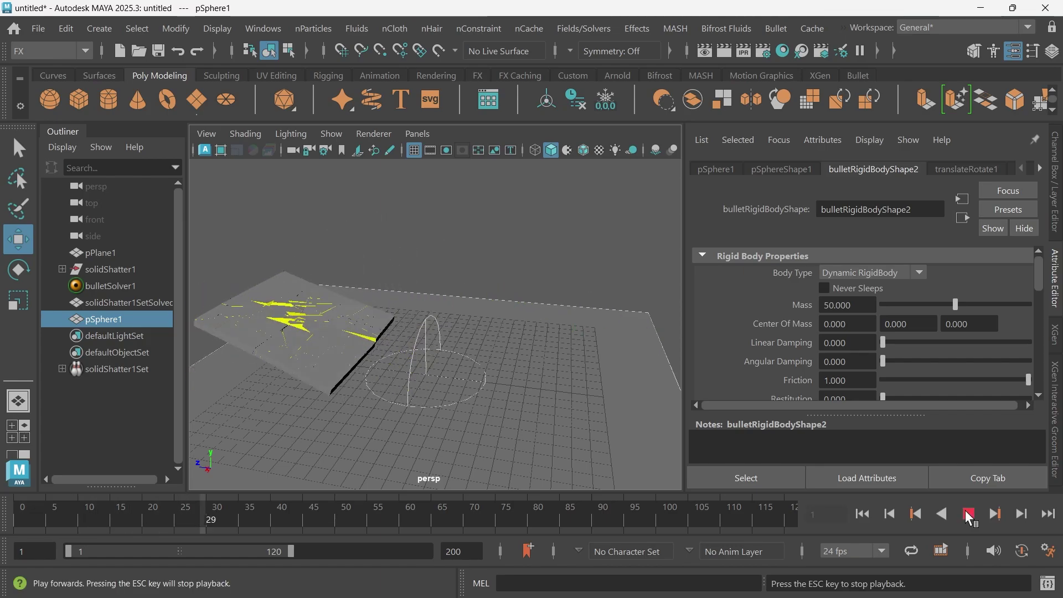
click(969, 515)
alt+drag(385, 326, 326, 308)
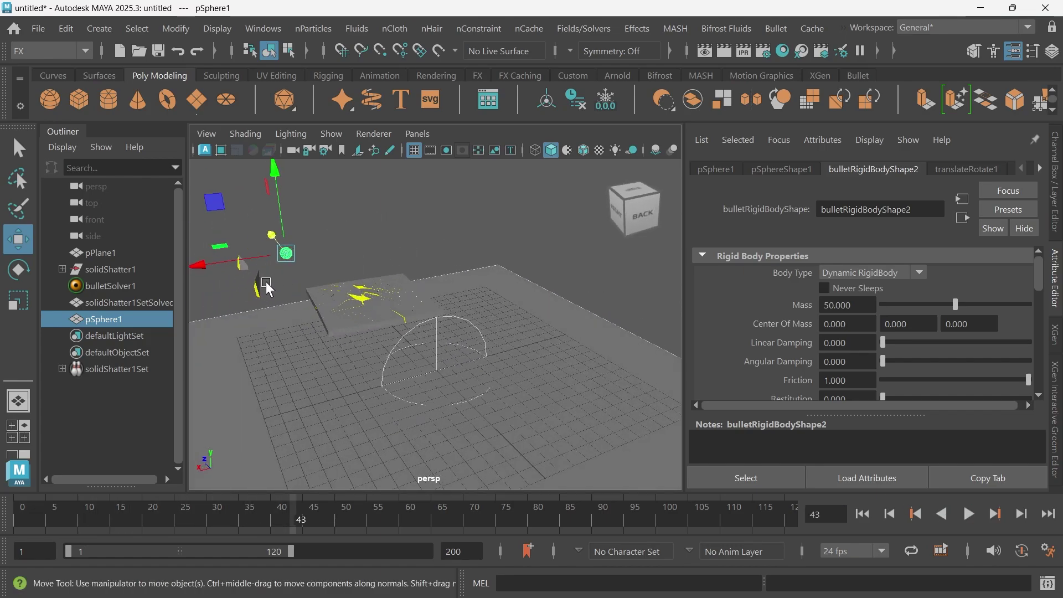
alt+drag(268, 286, 384, 288)
Raise the mass to 100 and replay from frame 1.
double_click(837, 305)
text(100)
key(Return)
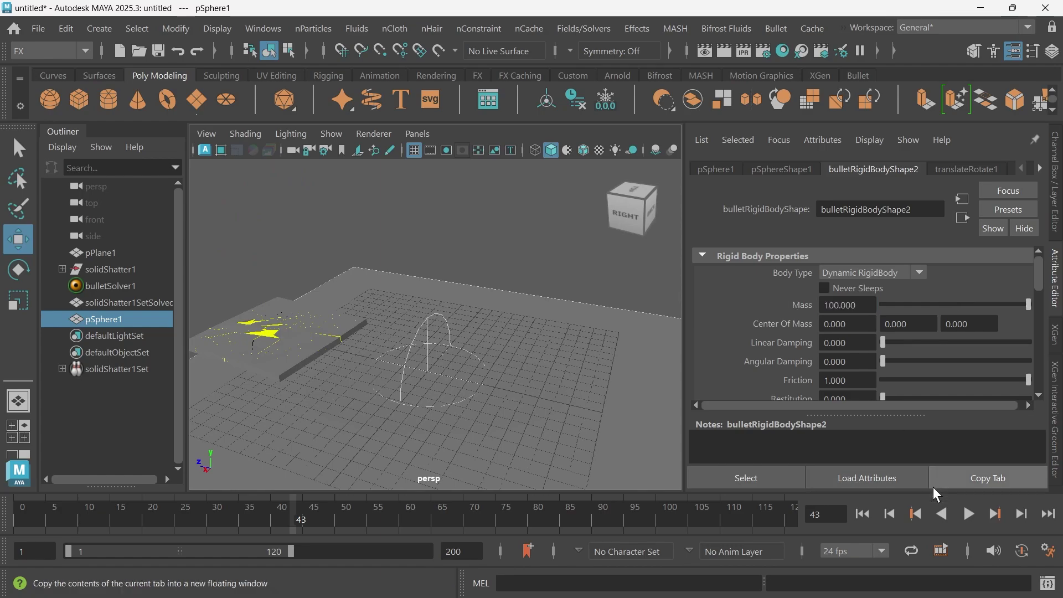
click(862, 514)
click(969, 514)
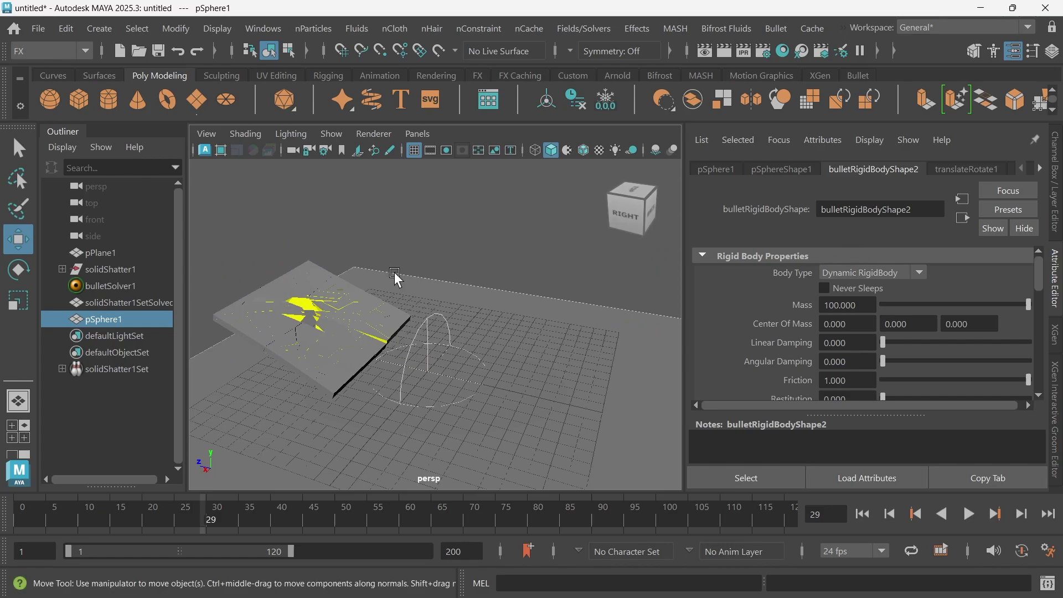
In solidShatter1SetInitialState, set Max Constraints Per Body and Glue Breaking Threshold to 7.
click(122, 285)
scroll(786, 320, up, 5)
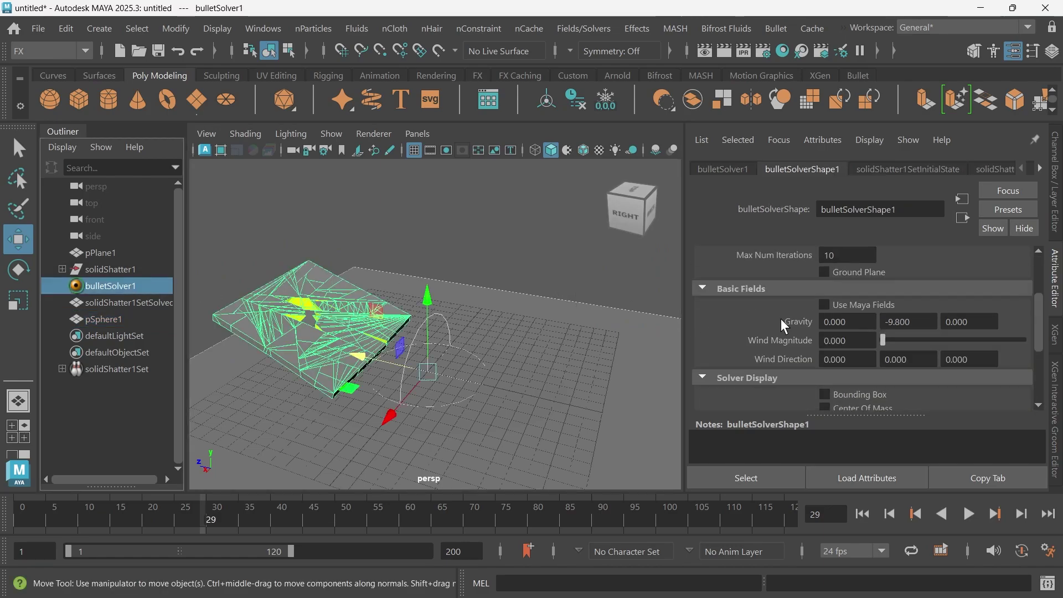
click(880, 166)
scroll(808, 313, down, 2)
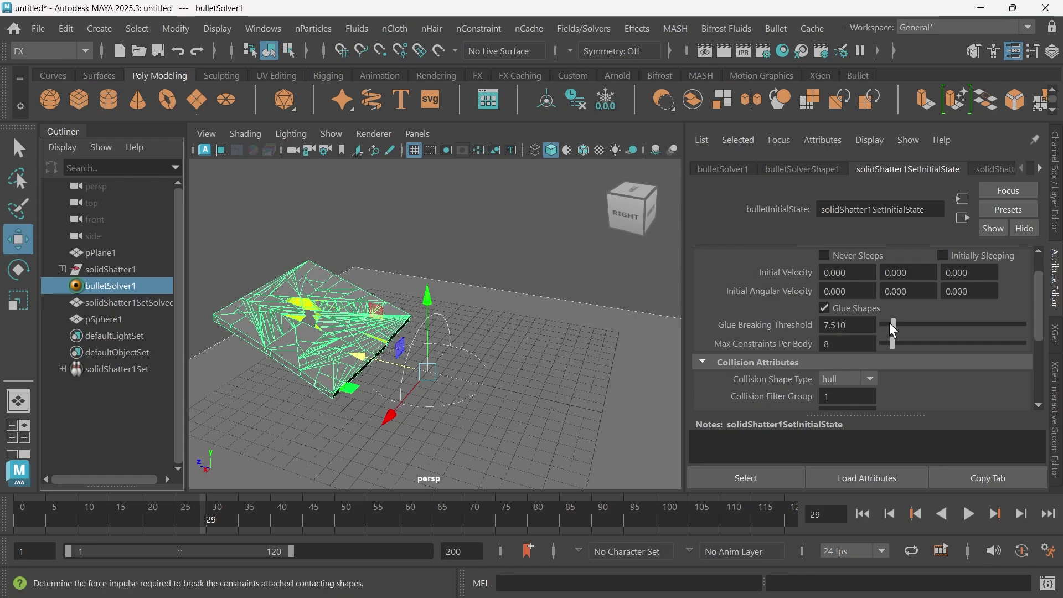
click(821, 343)
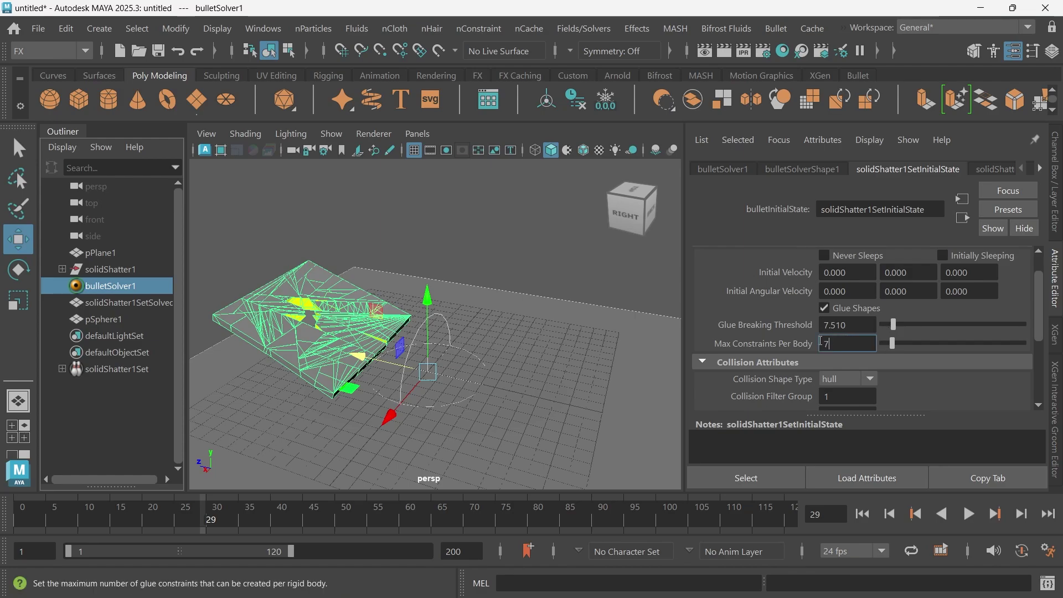
drag(853, 324, 819, 329)
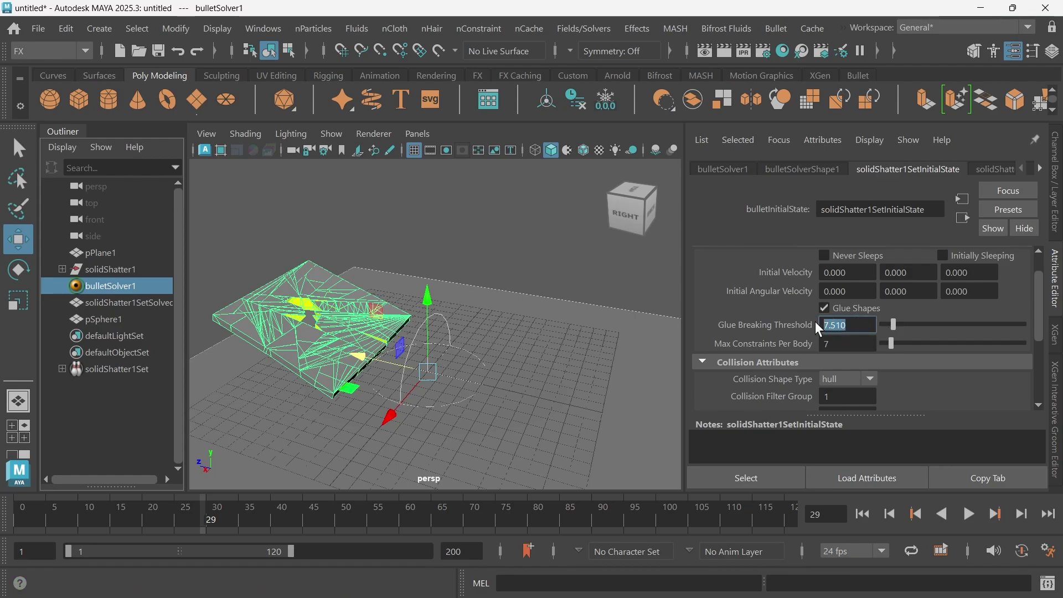
text(7)
key(Return)
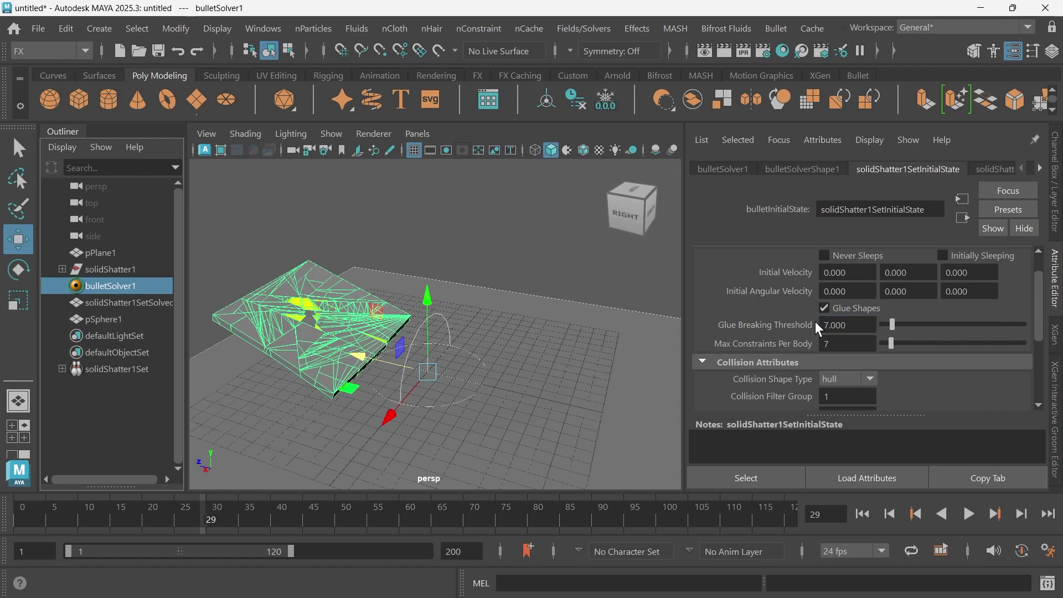
Replay from frame 1 and inspect the wall breaking into large chunks at frame 48.
click(863, 513)
click(968, 514)
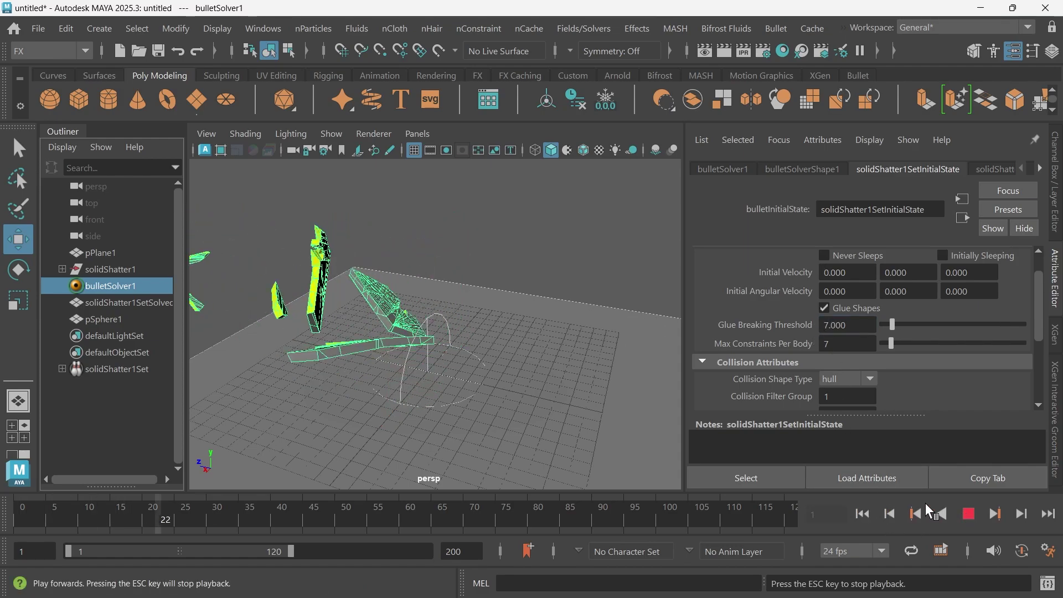
alt+drag(427, 333, 368, 320)
alt+drag(514, 343, 549, 319)
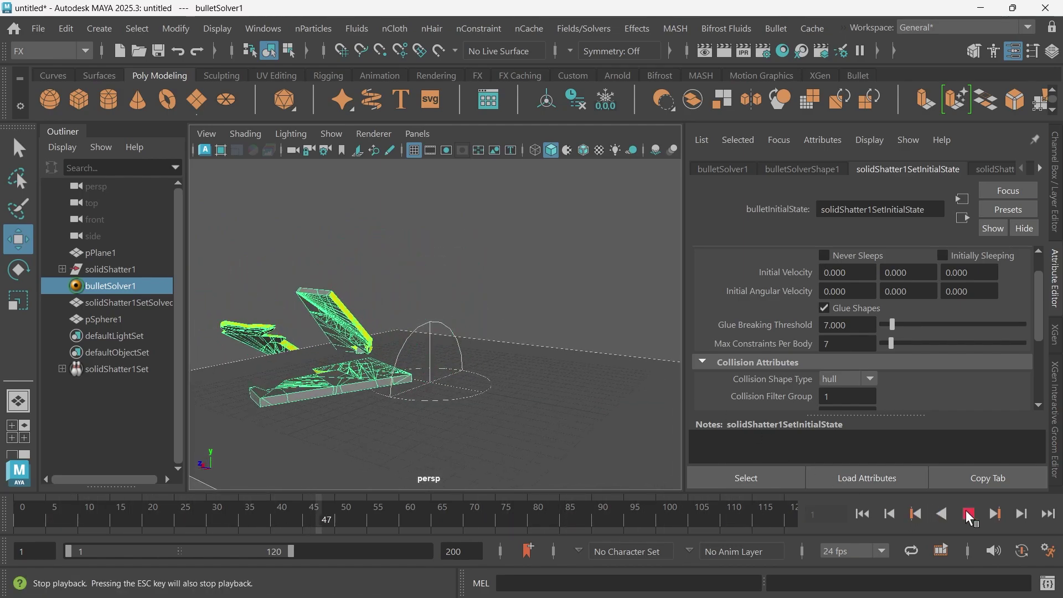
click(968, 514)
alt+drag(381, 349, 363, 386)
alt+middle_drag(362, 386, 447, 367)
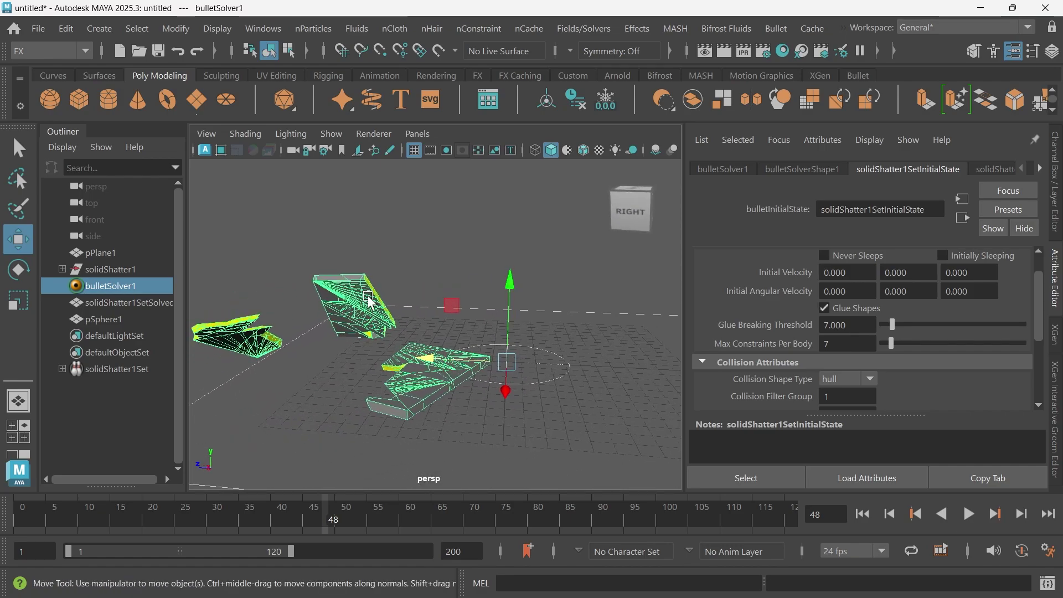
At frame 1, assign a new Arnold aiStandardSurface material to solidShatter1SetSolved.
click(863, 513)
click(135, 302)
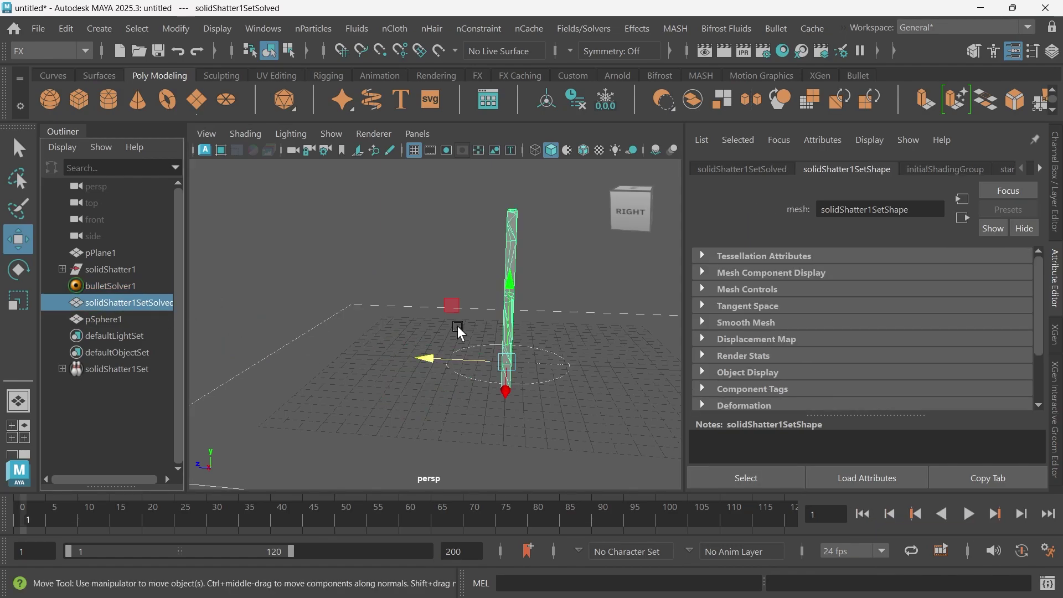
alt+drag(457, 325, 462, 288)
alt+middle_drag(461, 284, 454, 285)
right_click(469, 323)
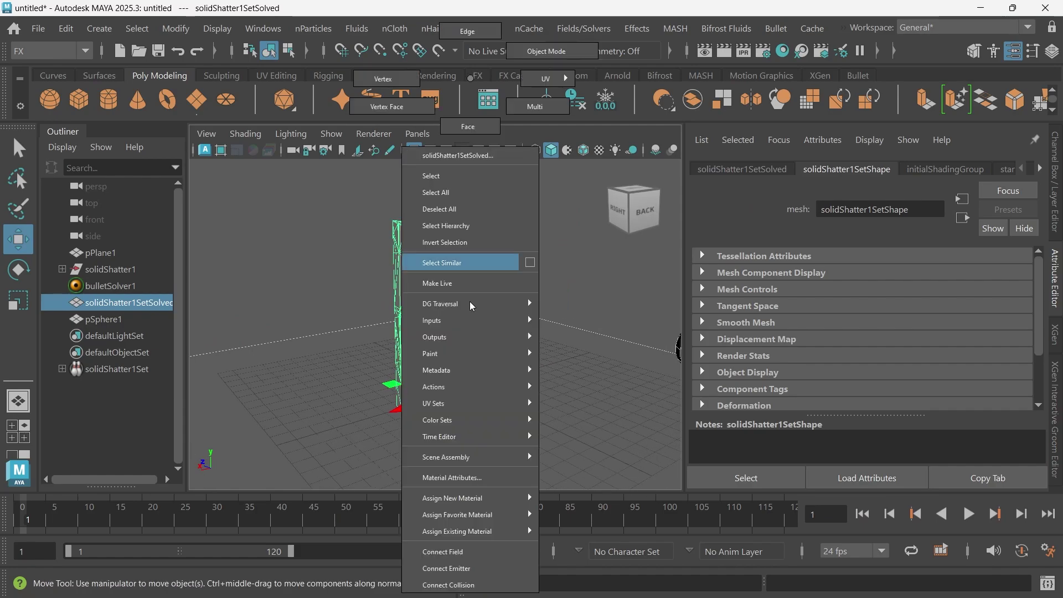
mouse_move(487, 532)
mouse_move(489, 498)
click(587, 585)
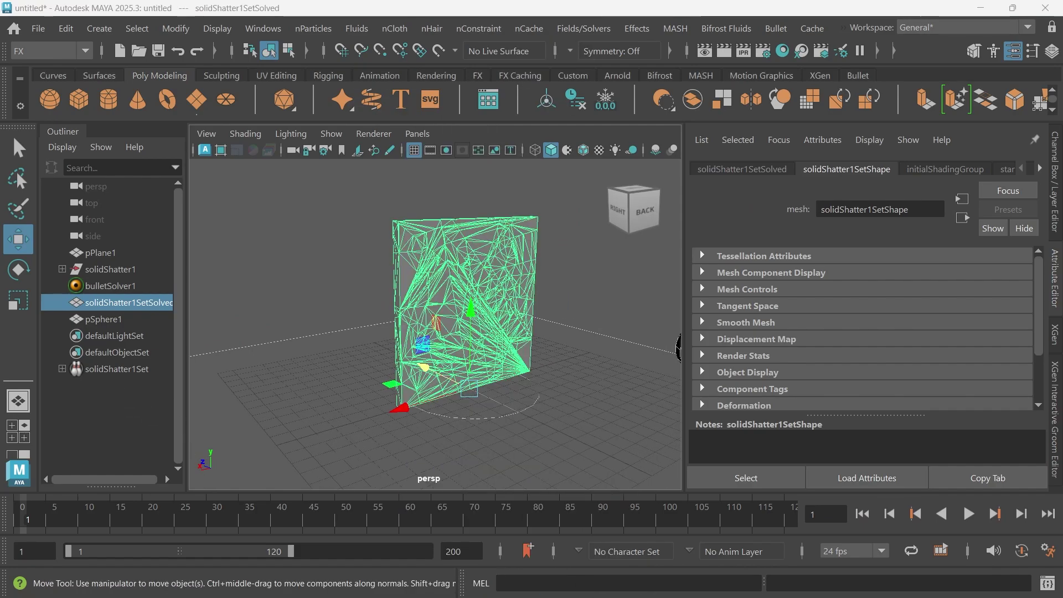
click(159, 222)
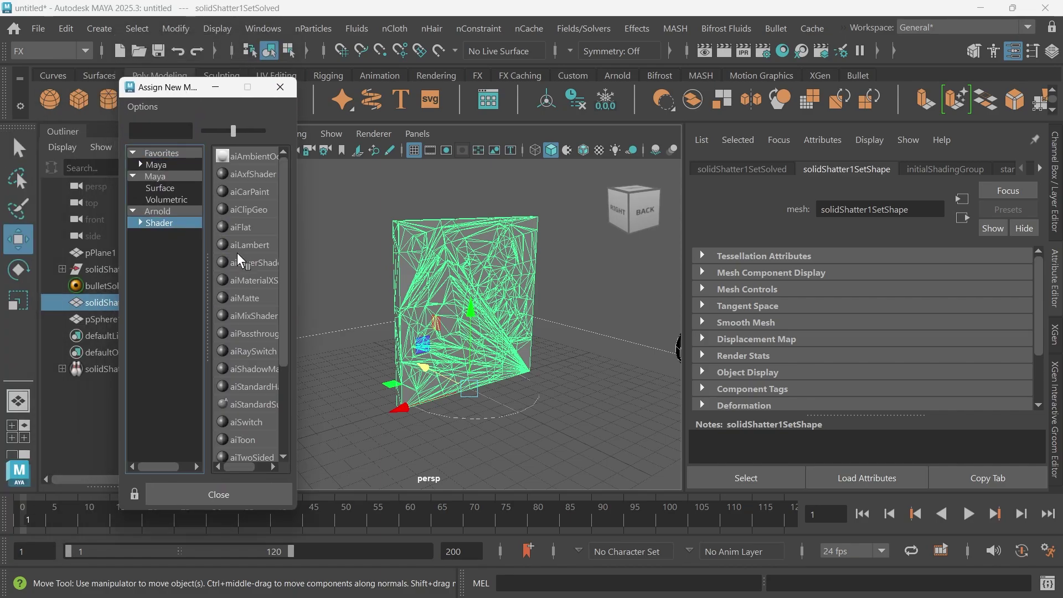
drag(297, 261, 354, 268)
click(263, 398)
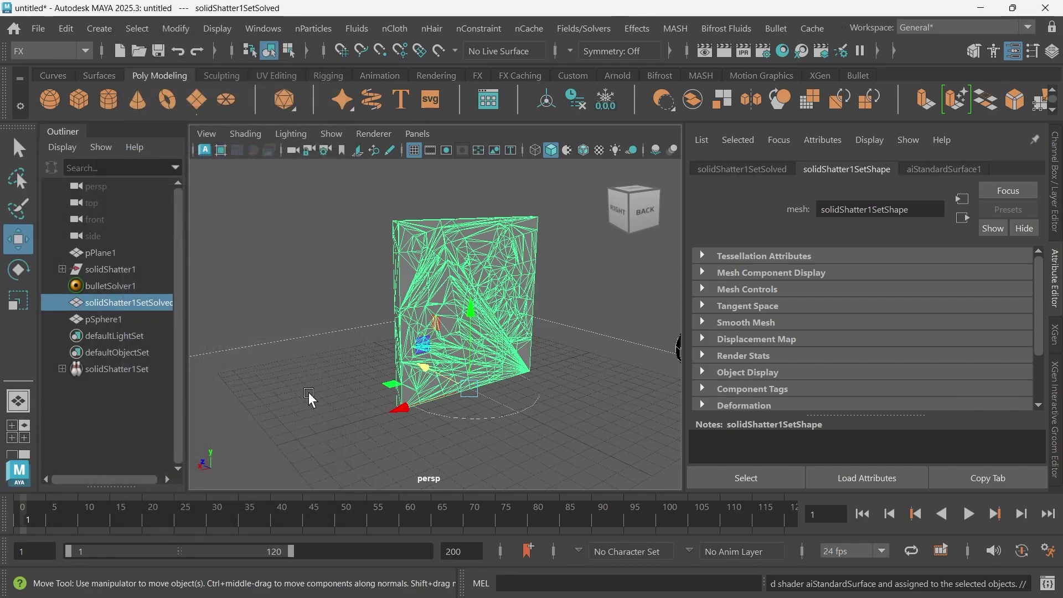
Replace the aiStandardSurface1 settings with the Glass preset.
click(1010, 210)
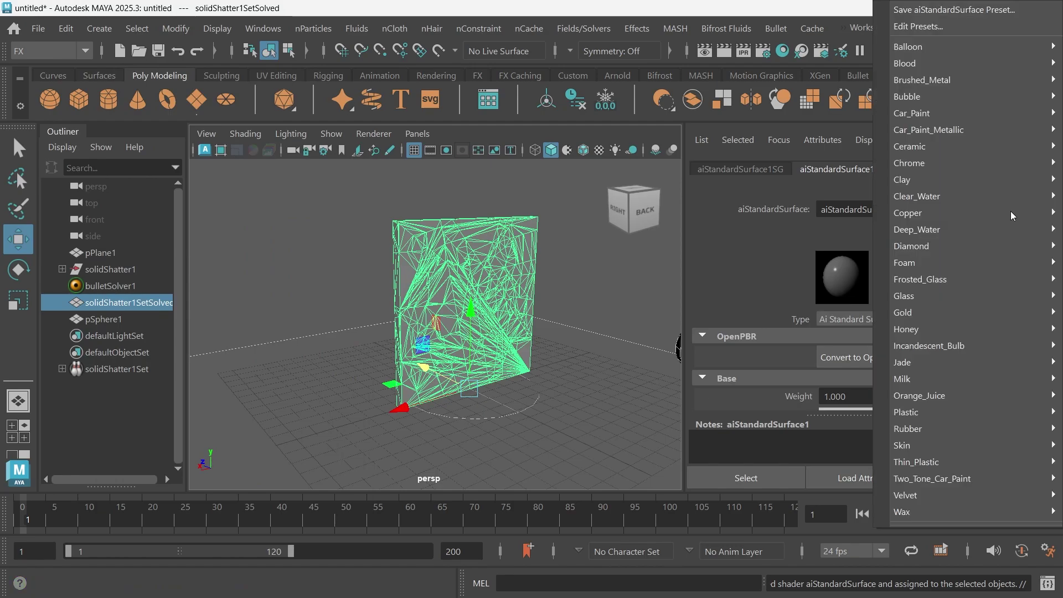
mouse_move(933, 297)
click(819, 300)
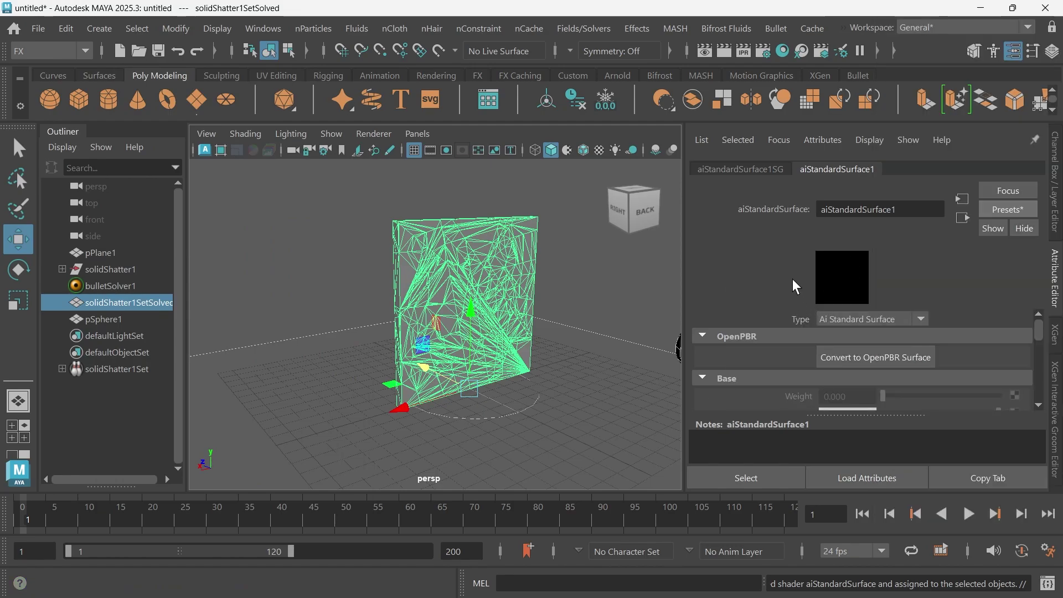
alt+drag(572, 304, 636, 261)
click(595, 296)
Scale pSphere1 up and play the simulation as it smashes through the wall by frame 21.
key(r)
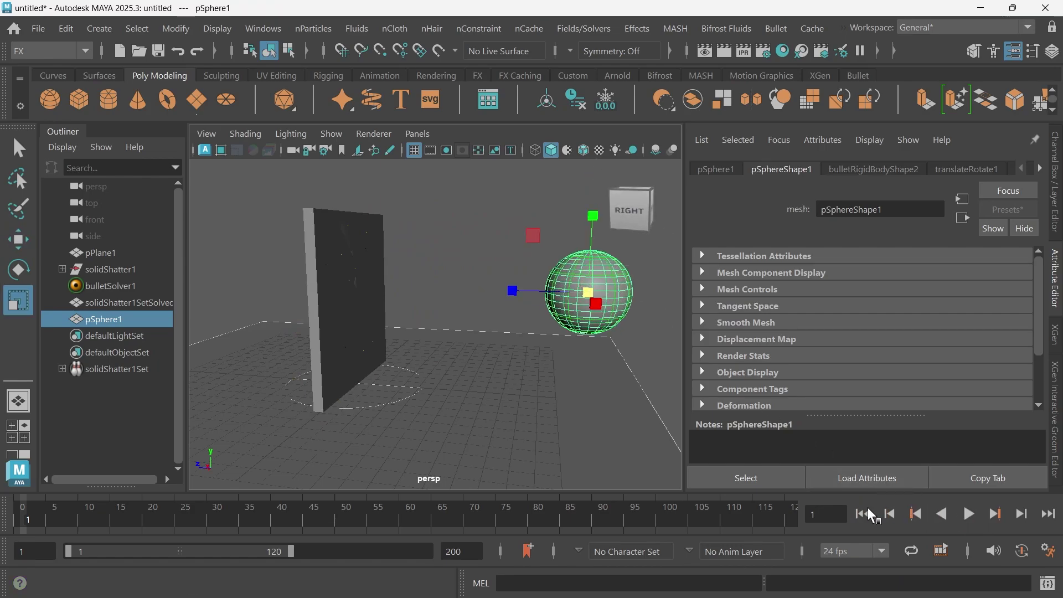
alt+drag(540, 443, 446, 440)
scroll(471, 433, down, 2)
click(969, 514)
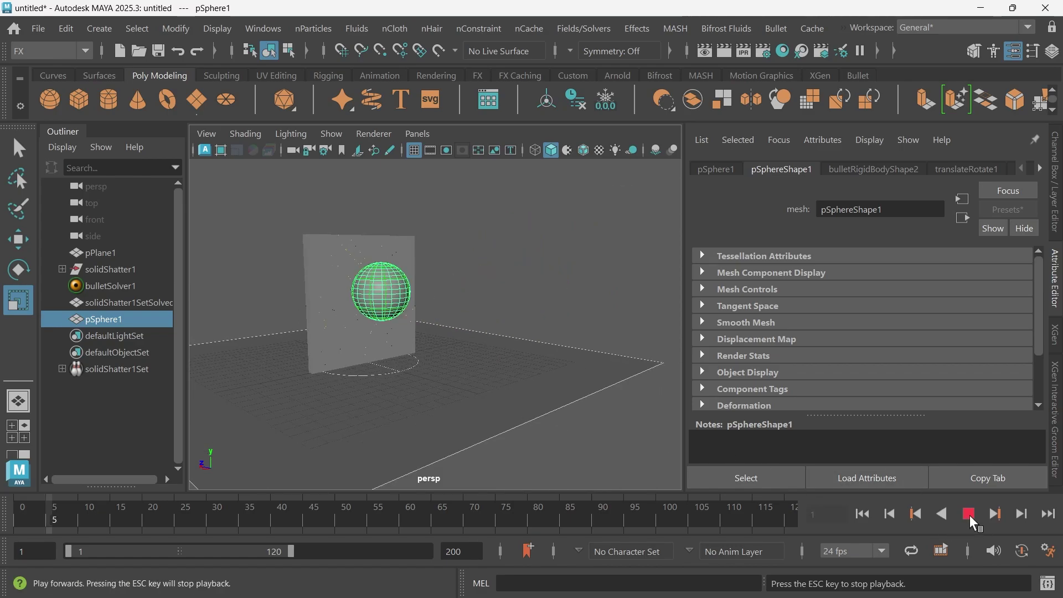
key(Escape)
alt+drag(655, 408, 395, 363)
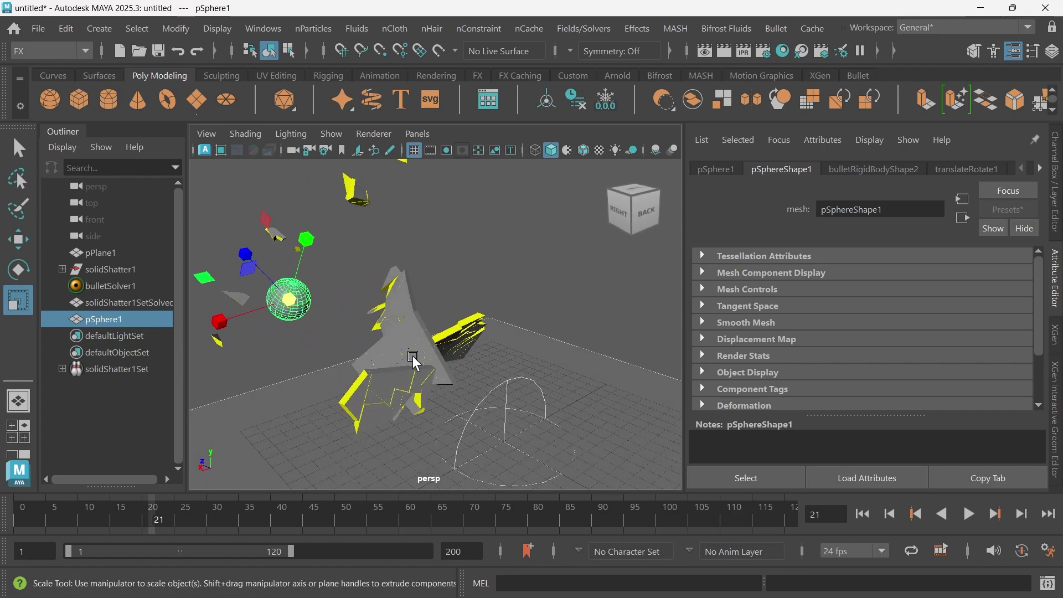
At frame 1, set bulletSolver1's shatter glue threshold to 7 and Max Constraints Per Body to 5.
click(880, 512)
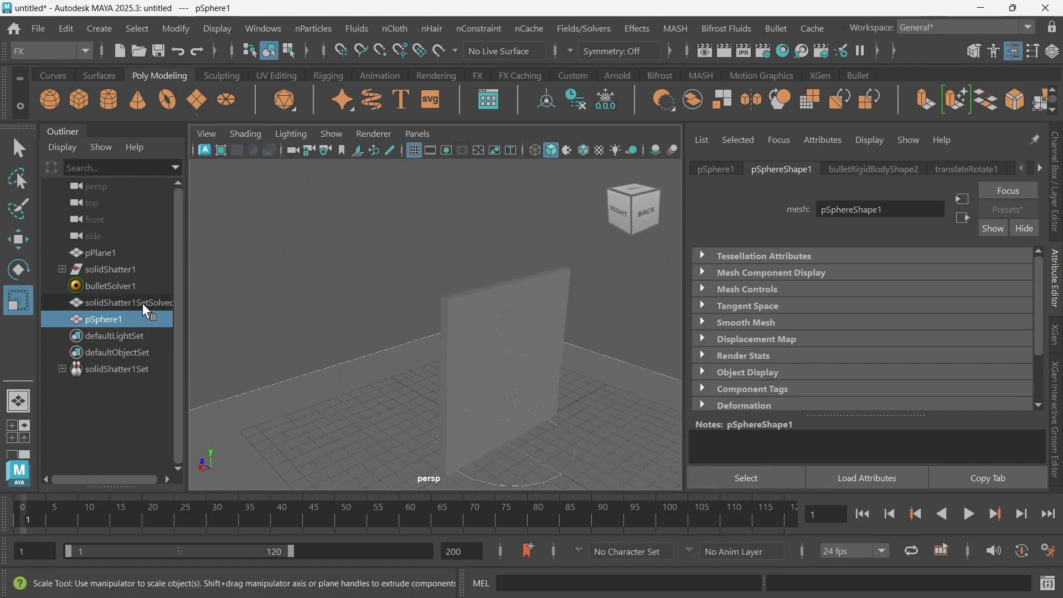
click(149, 285)
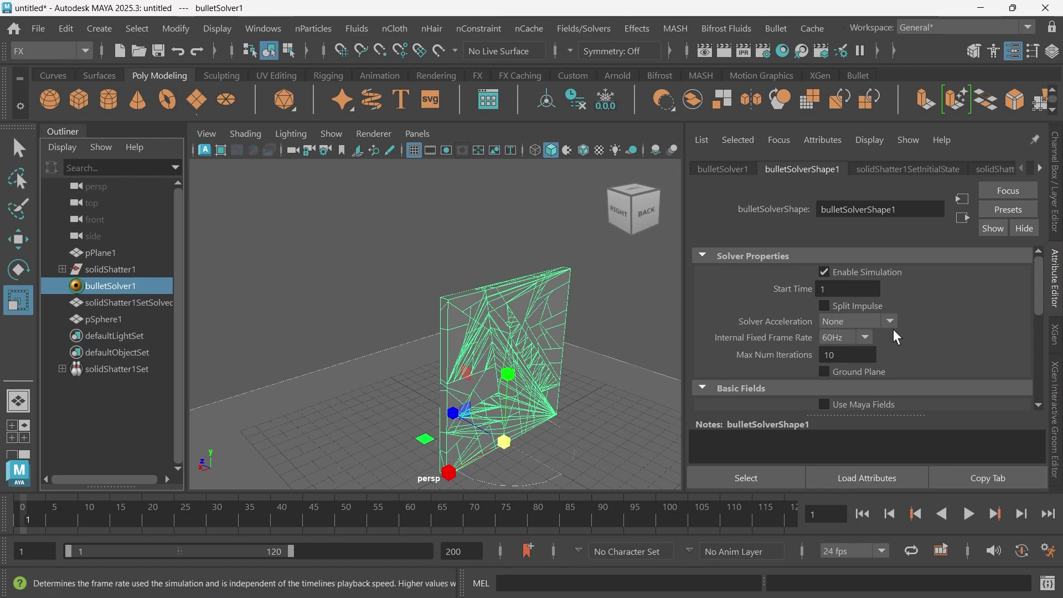
scroll(926, 274, down, 1)
click(908, 169)
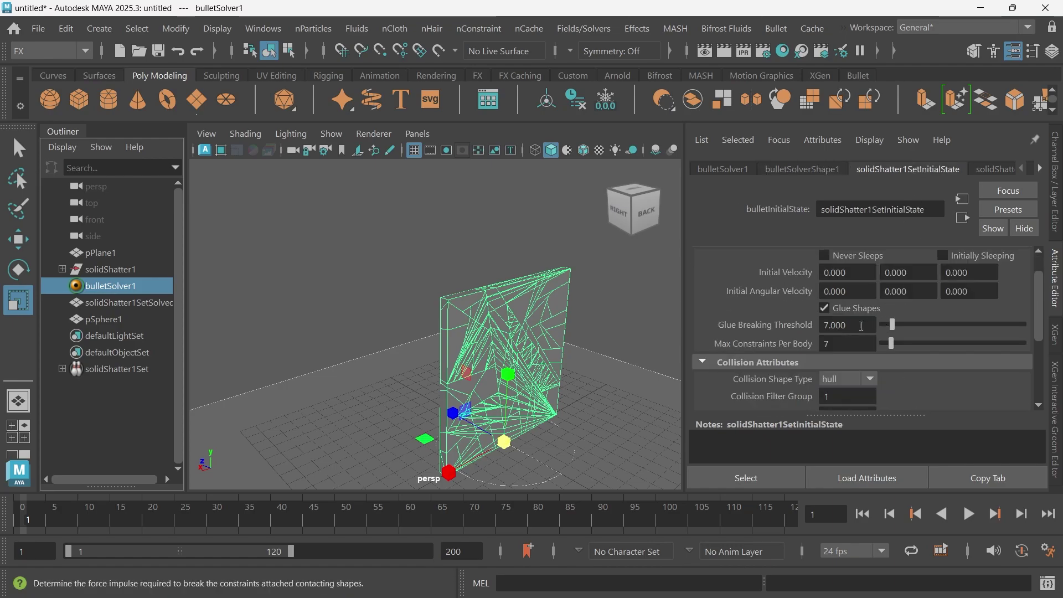
text(5)
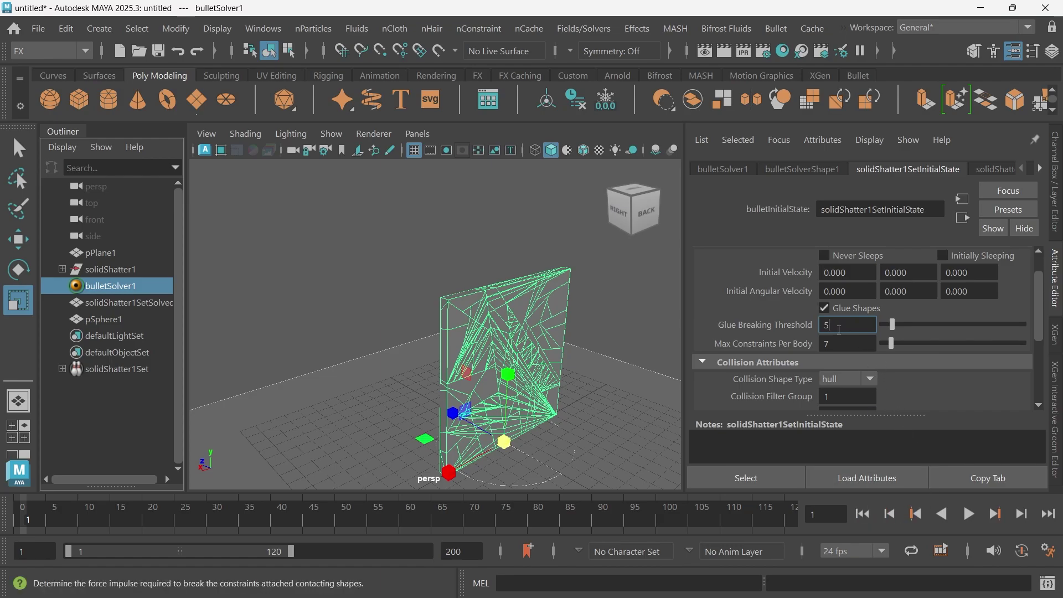
text(7)
key(Tab)
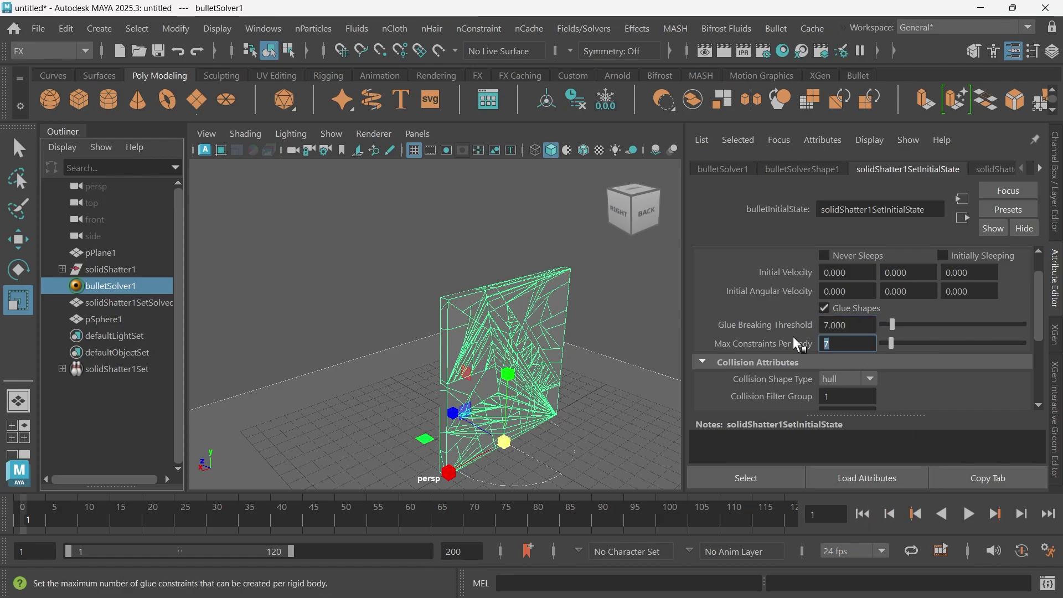
text(5)
key(Return)
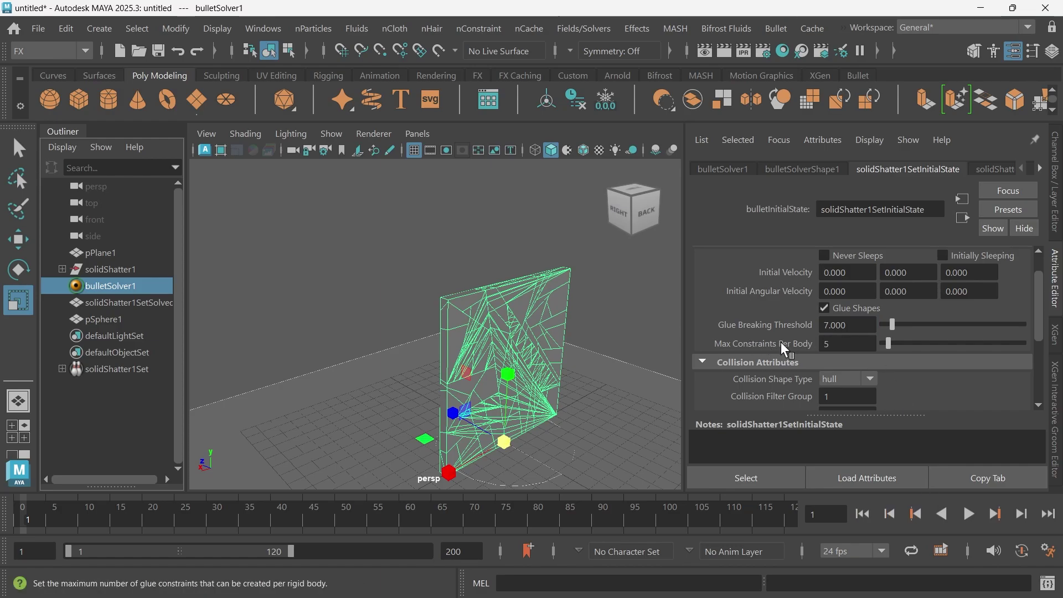
Inspect the wall from behind and select the solved shattered wall.
alt+drag(562, 336, 450, 328)
alt+right_drag(450, 327, 509, 315)
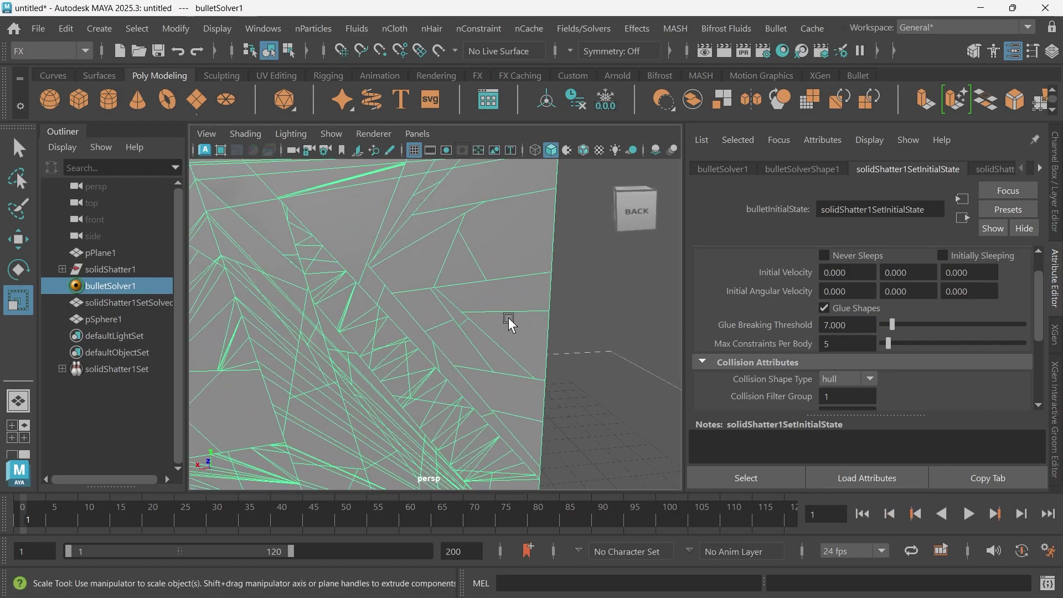
alt+drag(503, 312, 522, 287)
alt+middle_drag(560, 200, 530, 225)
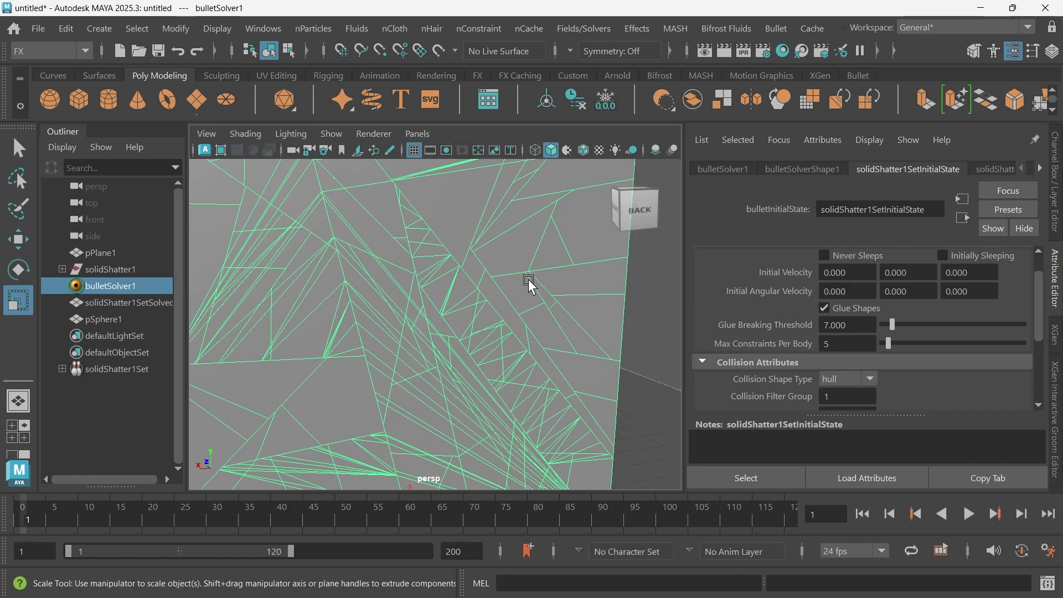
alt+right_drag(532, 281, 506, 233)
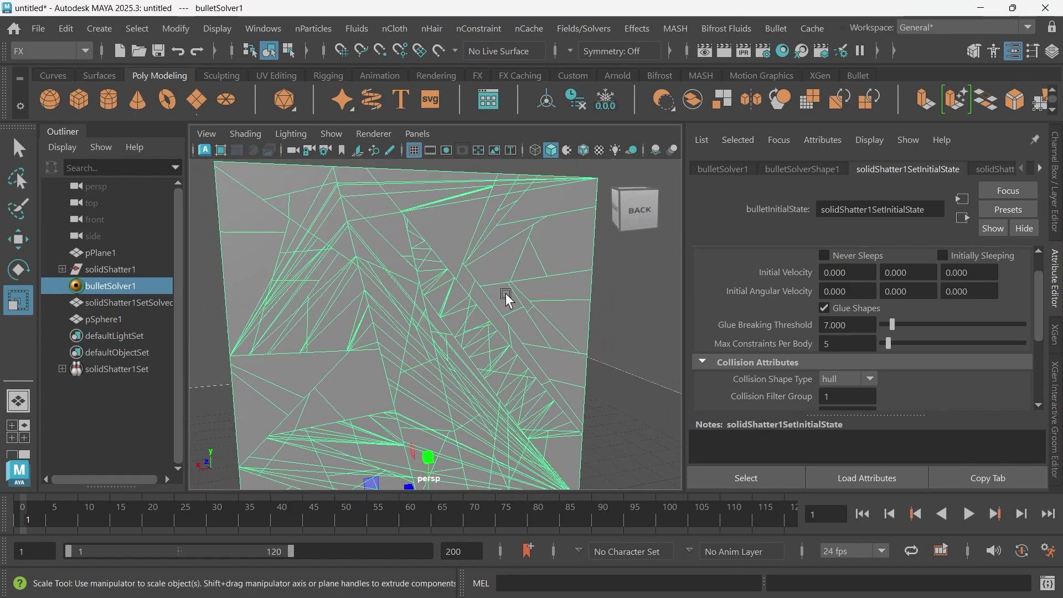
click(559, 237)
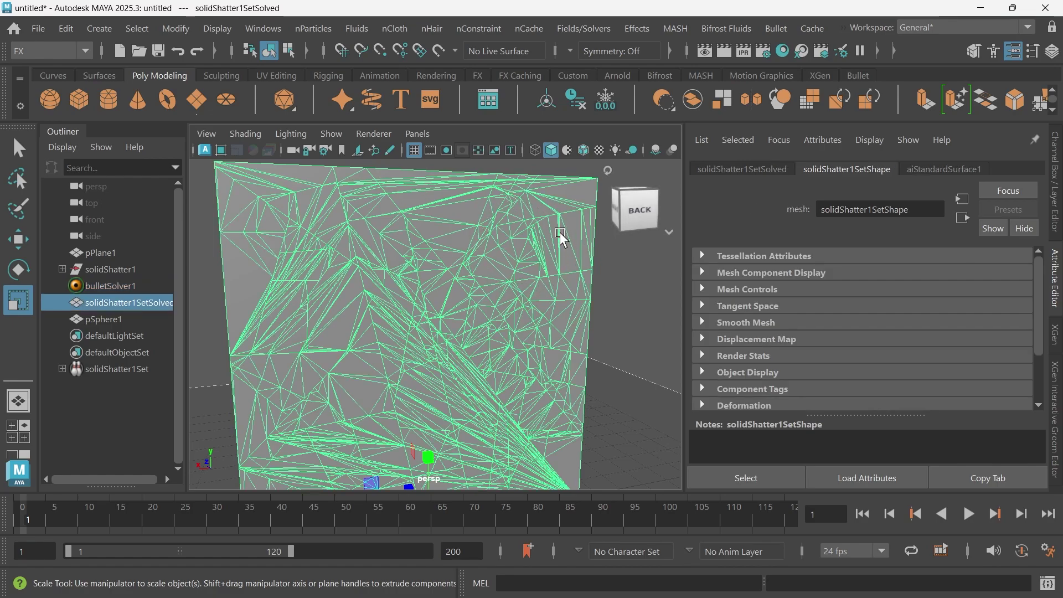
alt+drag(501, 295, 537, 300)
Replay the shatter simulation and stop at frame 27 to view the flung shards.
click(969, 514)
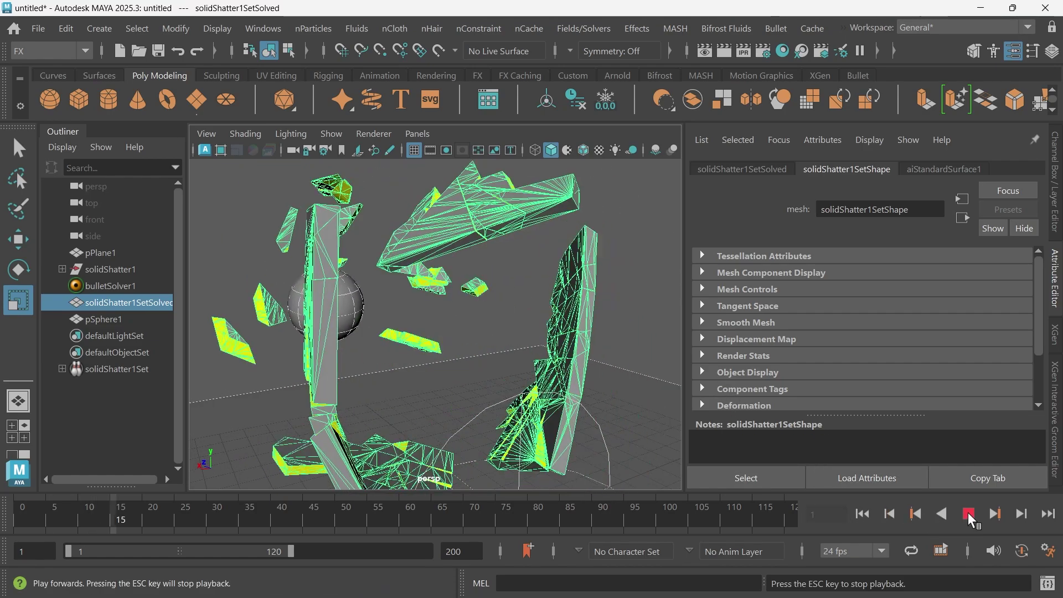
click(969, 515)
scroll(433, 335, down, 3)
alt+drag(408, 322, 438, 324)
scroll(461, 331, down, 3)
scroll(437, 330, down, 3)
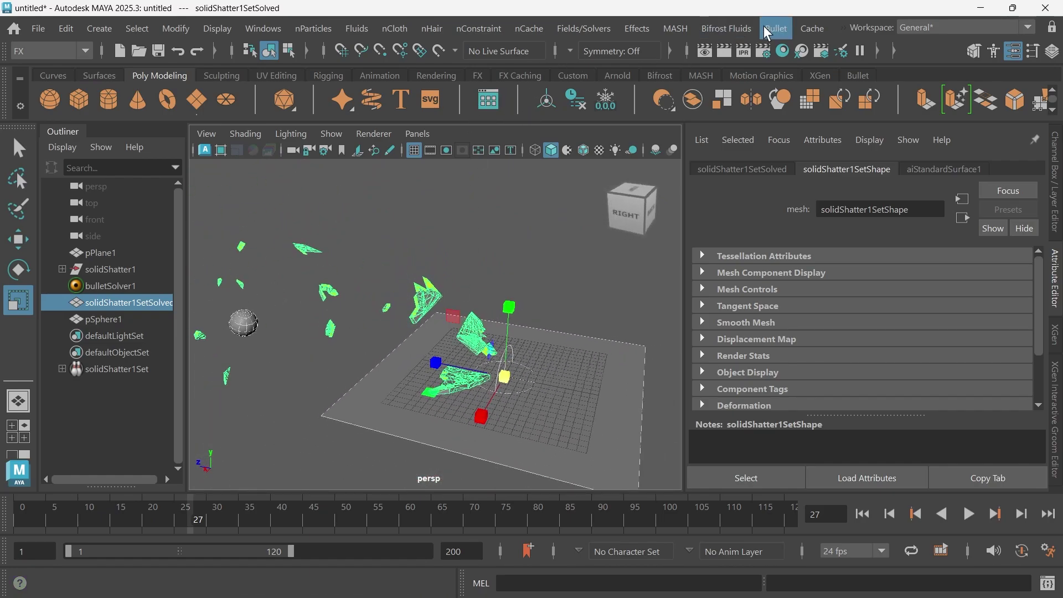
Switch to the Rendering menu set and create an Arnold SkyDome Light, aiSkyDomeLight1.
click(84, 50)
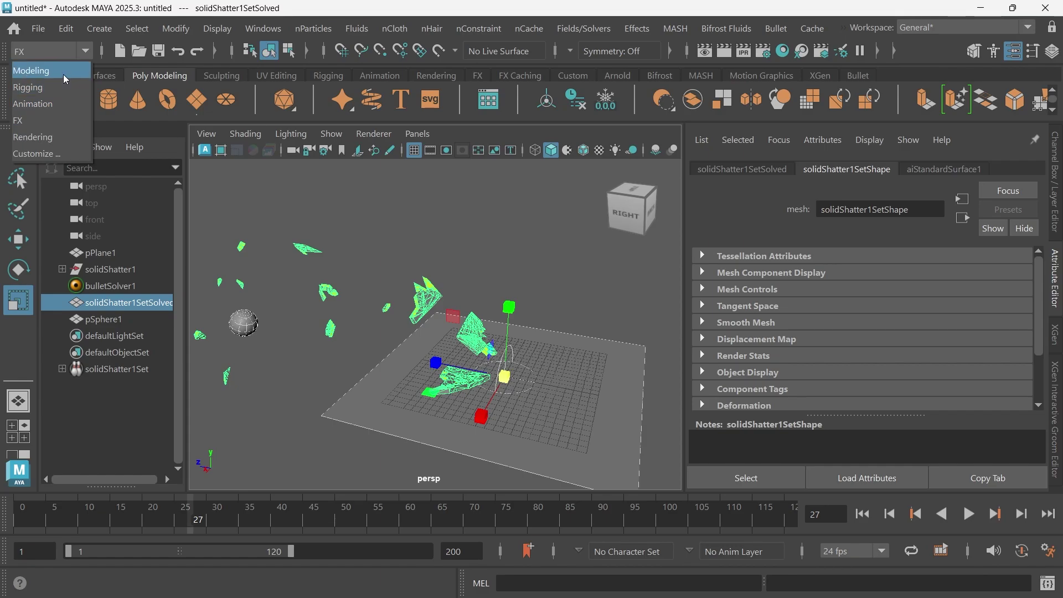
click(33, 137)
click(671, 28)
mouse_move(747, 134)
click(864, 138)
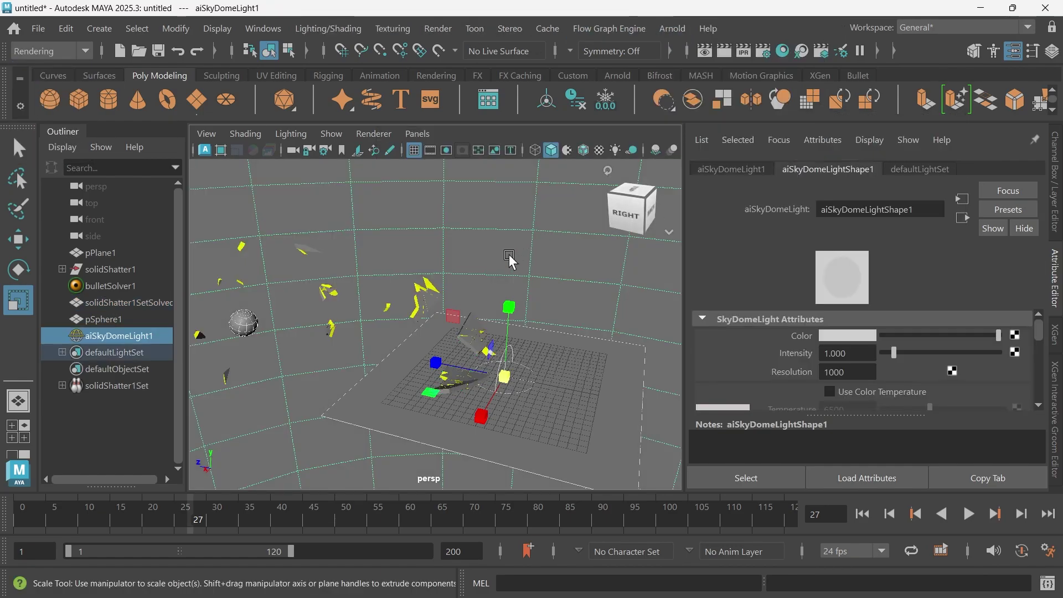
Orbit and zoom the view to frame the debris and sphere.
alt+drag(505, 261, 480, 301)
alt+right_drag(480, 301, 510, 301)
alt+middle_drag(511, 301, 482, 311)
alt+drag(481, 311, 496, 312)
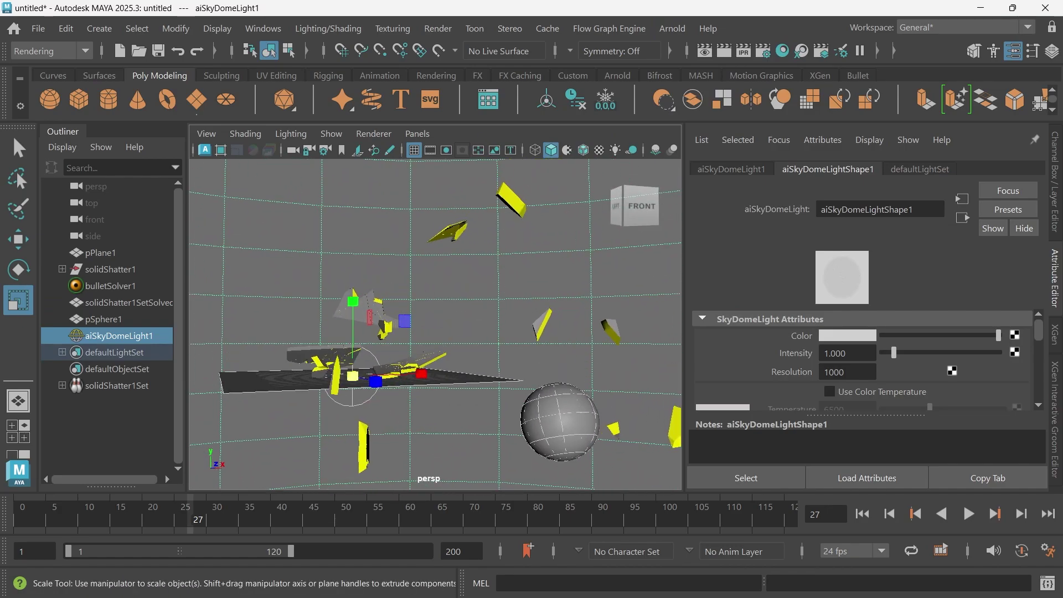
Render frame 27 in a maximized Arnold RenderView, stop the render, and minimize the window.
click(677, 29)
click(695, 63)
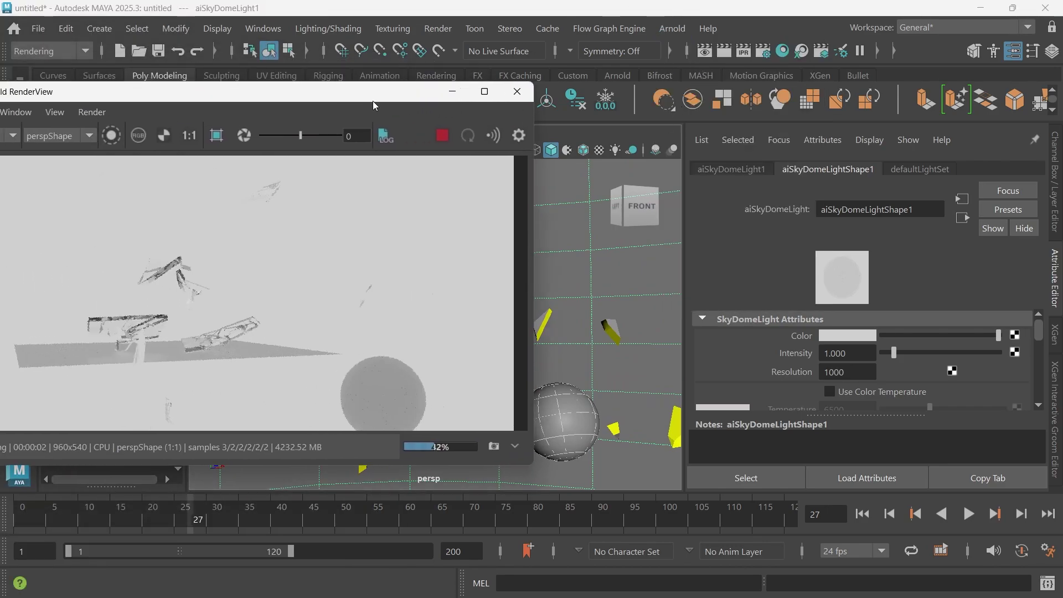
click(502, 94)
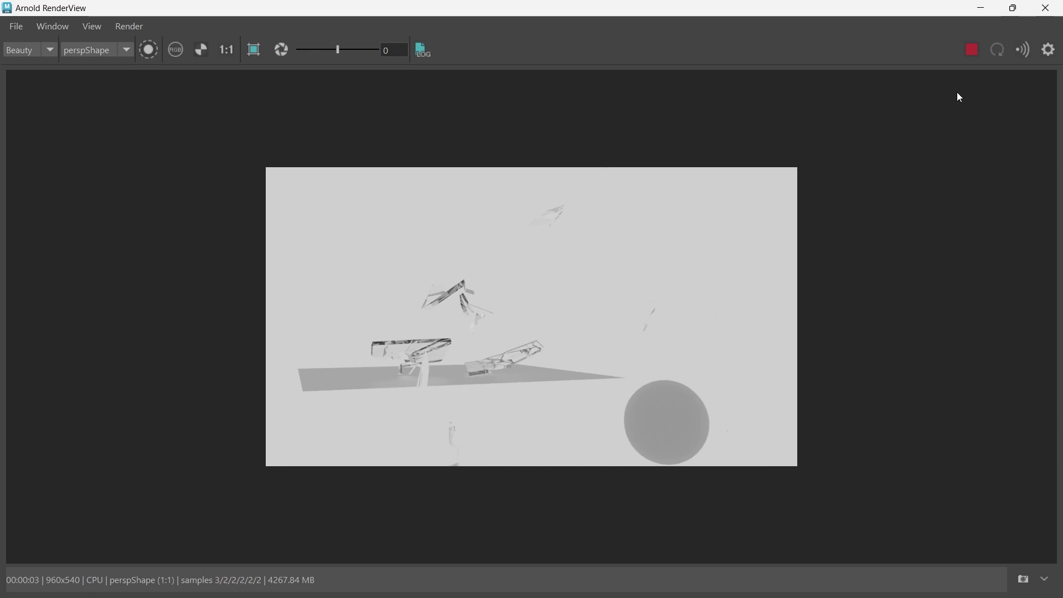
click(973, 50)
click(980, 9)
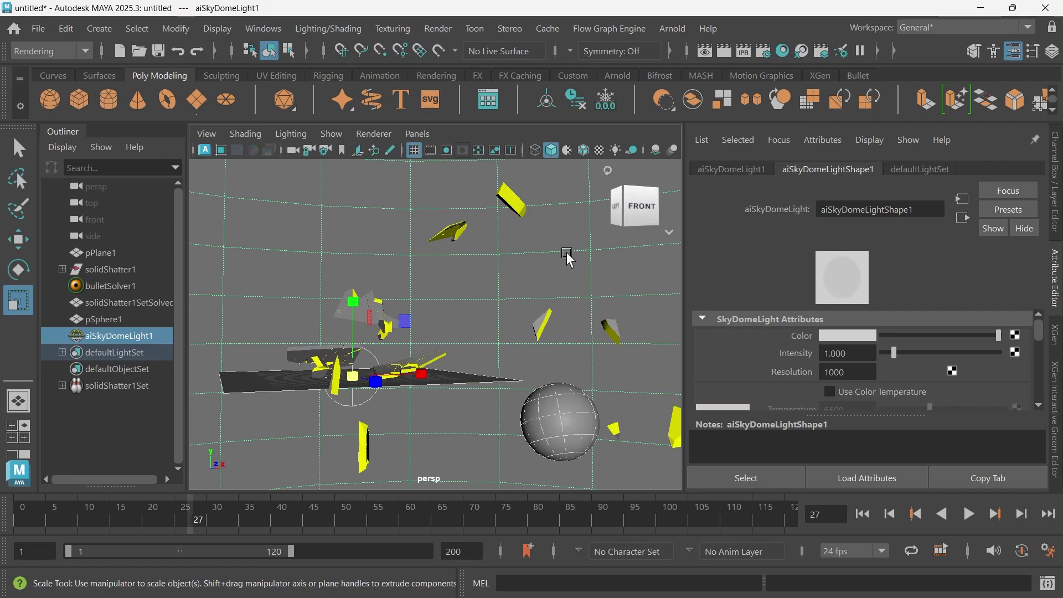